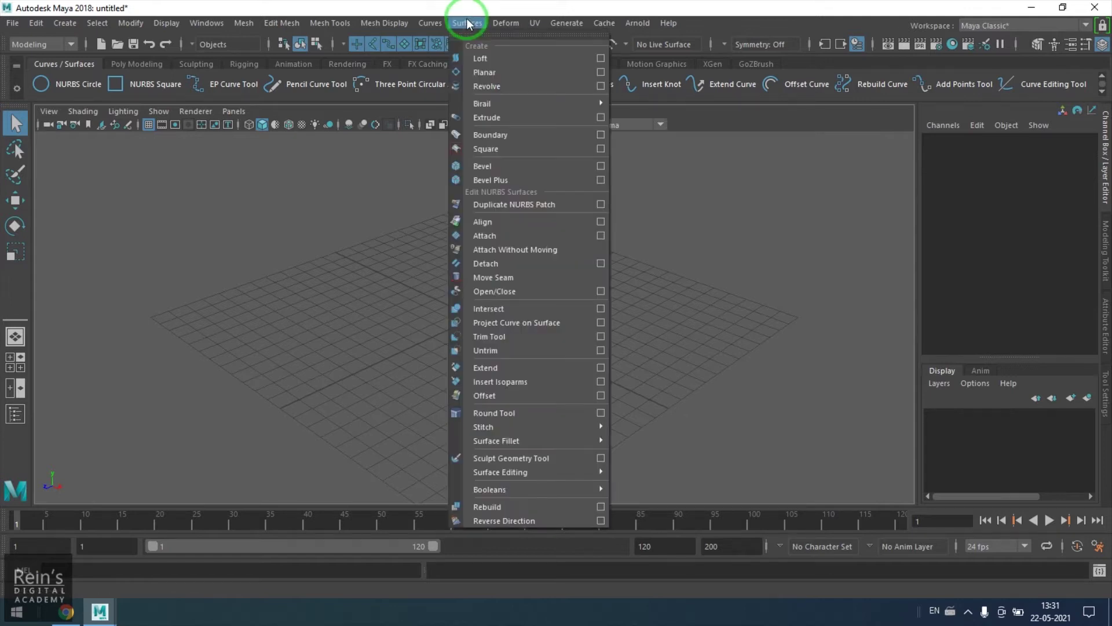
{"action": "mouse_move", "coordinate": [532, 104]}
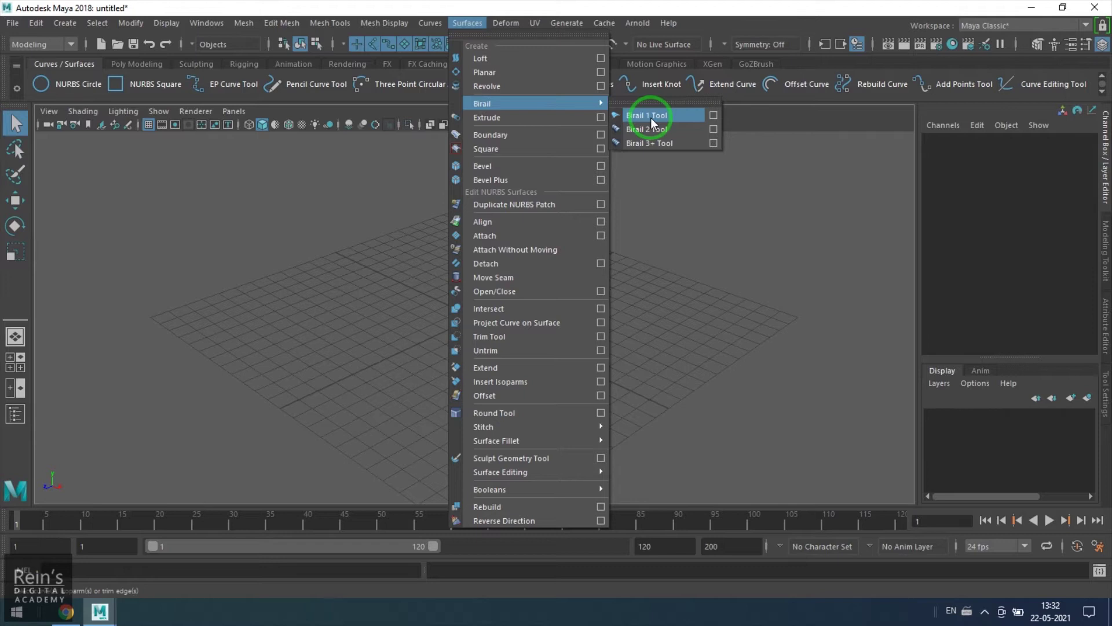
{"action": "left_click", "coordinate": [645, 264]}
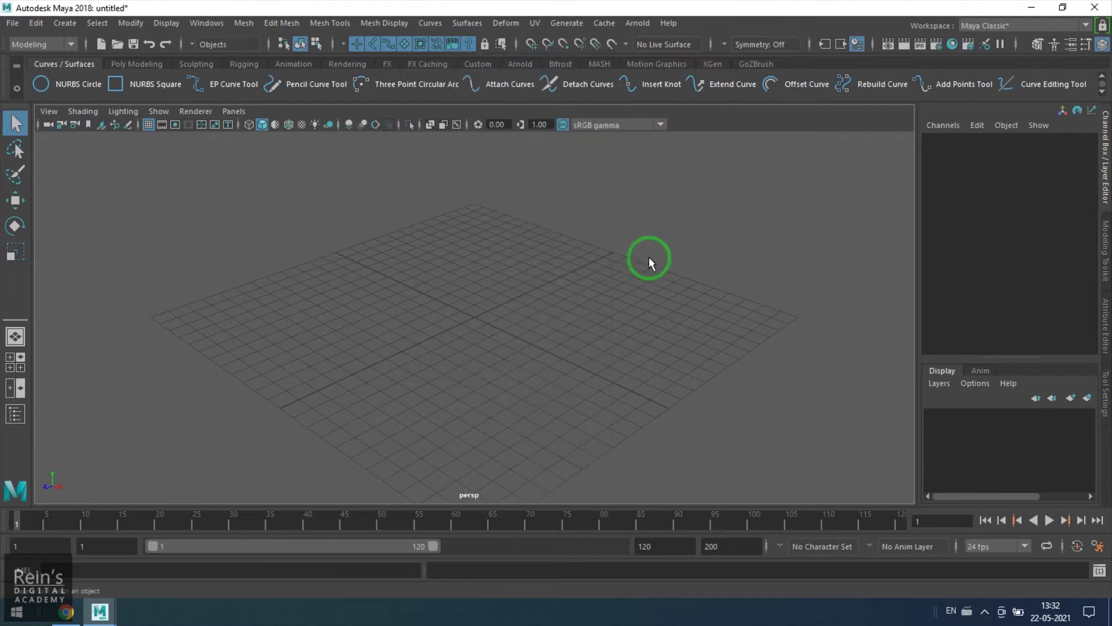
Step: Draw a wavy seven-point CV curve in the top view, running lengthwise on the negative X side of the grid
{"action": "key", "text": "space"}
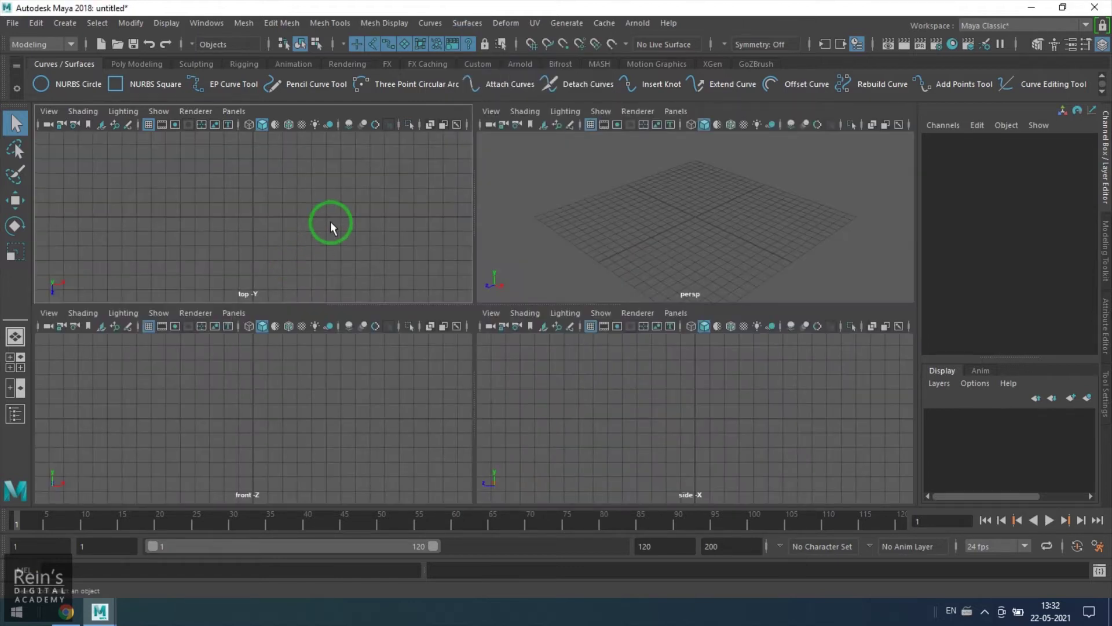
{"action": "key", "text": "space"}
{"action": "left_click", "coordinate": [65, 22]}
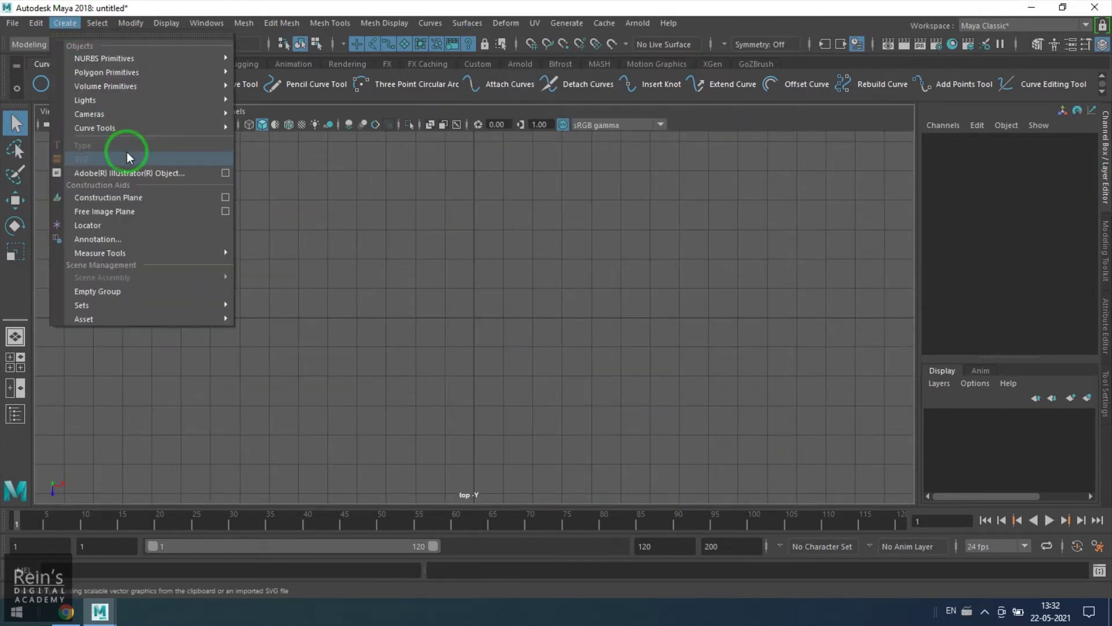
{"action": "mouse_move", "coordinate": [151, 128]}
{"action": "left_click", "coordinate": [266, 139]}
{"action": "left_click", "coordinate": [319, 164]}
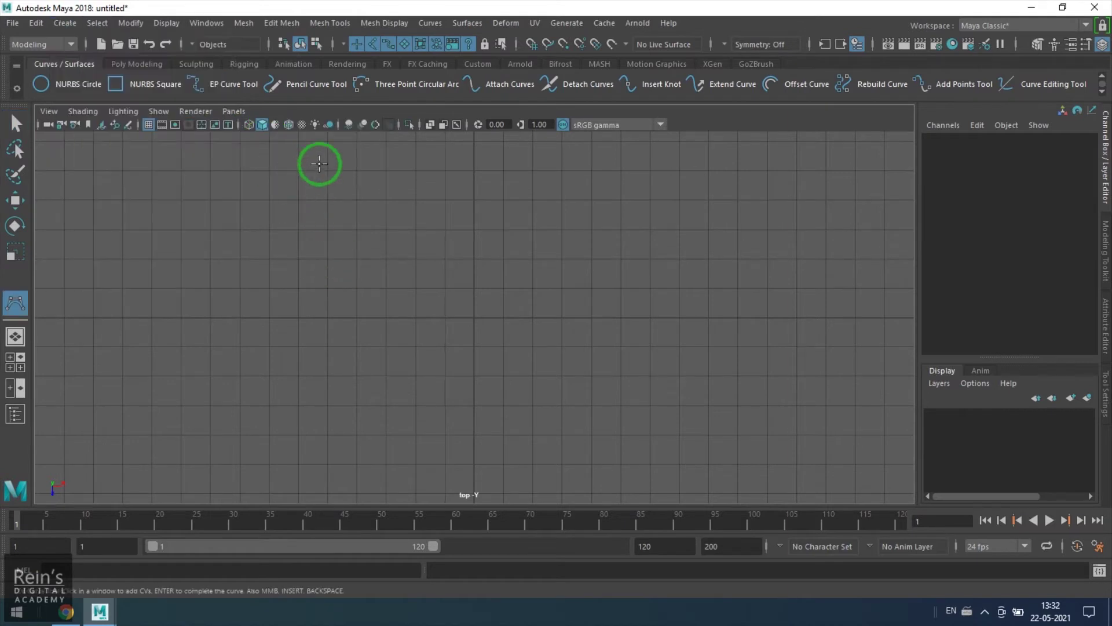
{"action": "left_click", "coordinate": [340, 227]}
{"action": "left_click", "coordinate": [317, 281]}
{"action": "left_click", "coordinate": [314, 330]}
{"action": "left_click", "coordinate": [340, 390]}
{"action": "left_click", "coordinate": [318, 477]}
{"action": "left_click", "coordinate": [322, 493]}
{"action": "key", "text": "Return"}
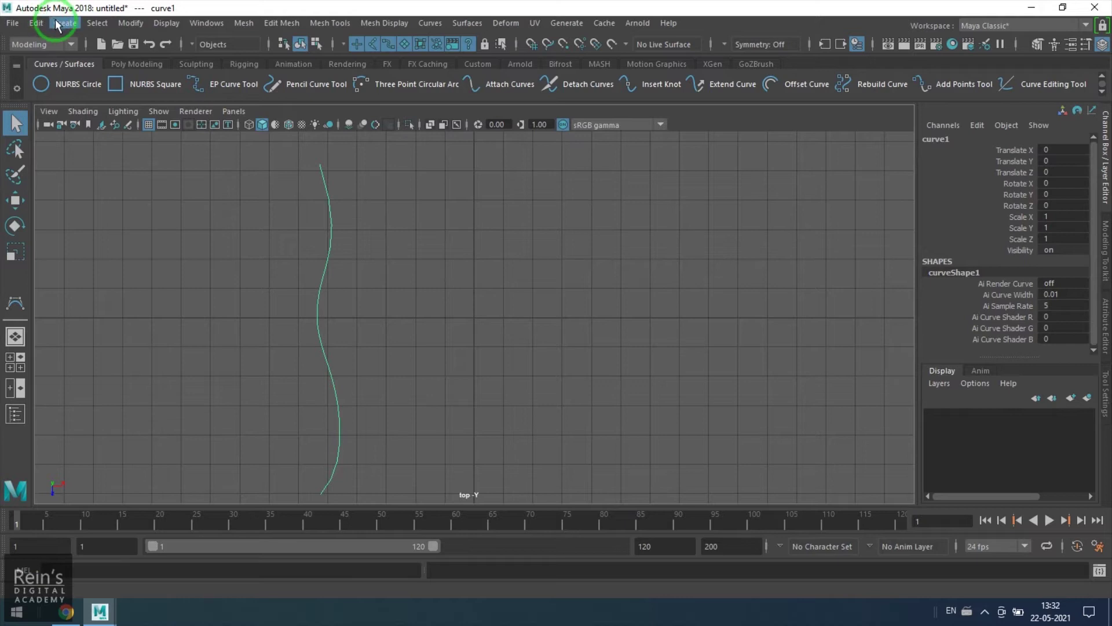
Step: Draw a second wavy CV curve in the top view, roughly parallel to the first on the positive X side
{"action": "left_click", "coordinate": [65, 23]}
{"action": "mouse_move", "coordinate": [152, 127]}
{"action": "left_click", "coordinate": [312, 140]}
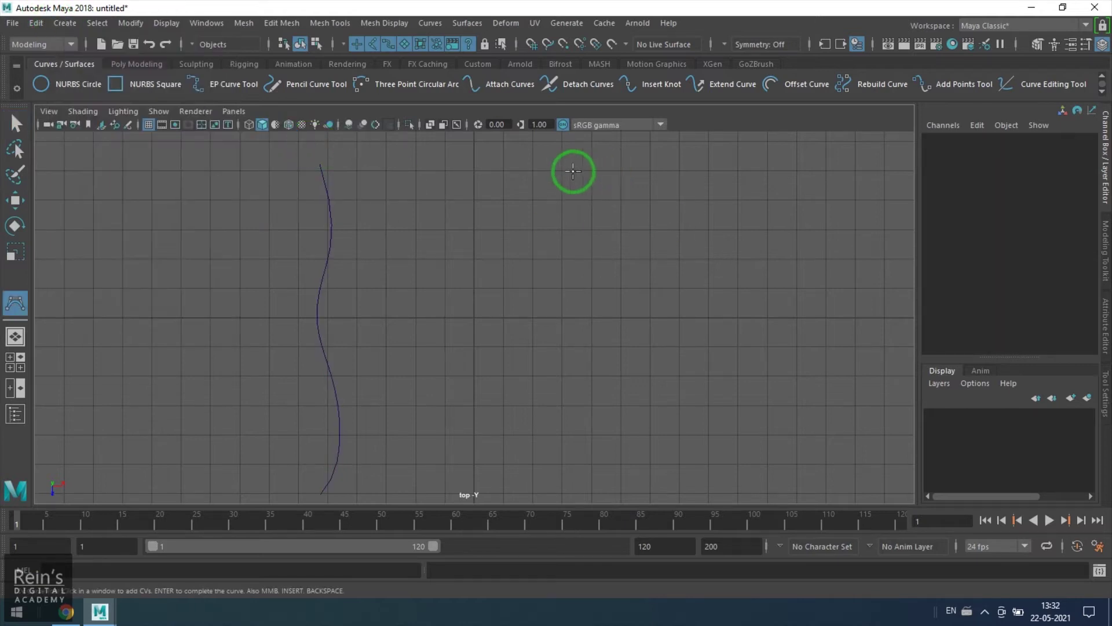
{"action": "left_click", "coordinate": [570, 170]}
{"action": "left_click", "coordinate": [545, 227]}
{"action": "left_click", "coordinate": [569, 300]}
{"action": "left_click", "coordinate": [577, 360]}
{"action": "left_click", "coordinate": [579, 434]}
{"action": "left_click", "coordinate": [584, 496]}
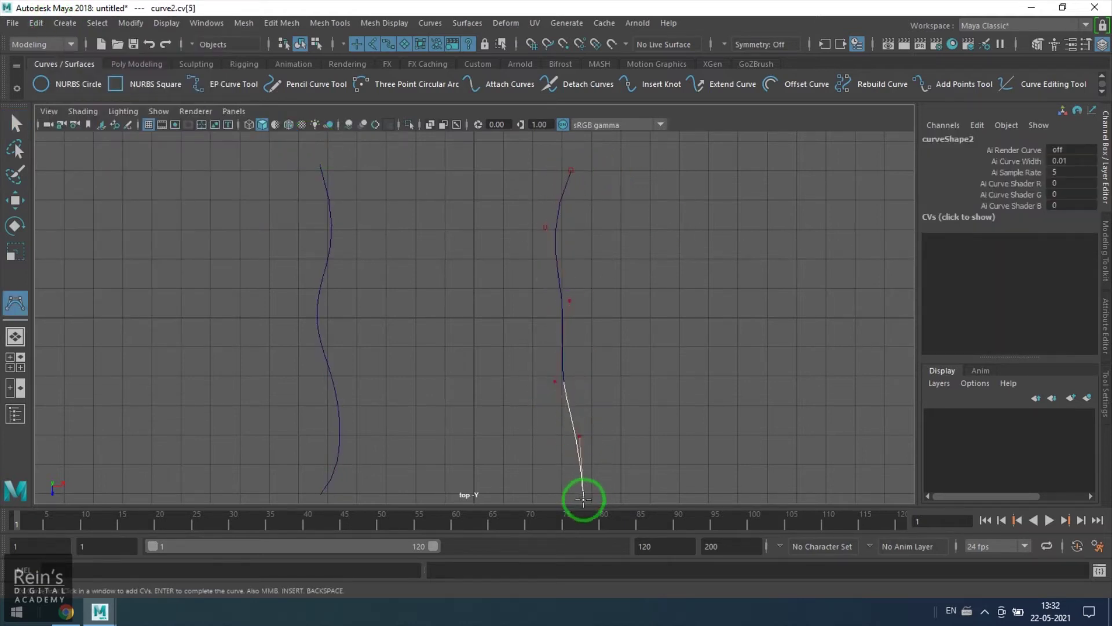
{"action": "key", "text": "Return"}
{"action": "left_click", "coordinate": [708, 332]}
Step: Add both curves to a new display layer and set the layer colour to yellow
{"action": "key", "text": "space"}
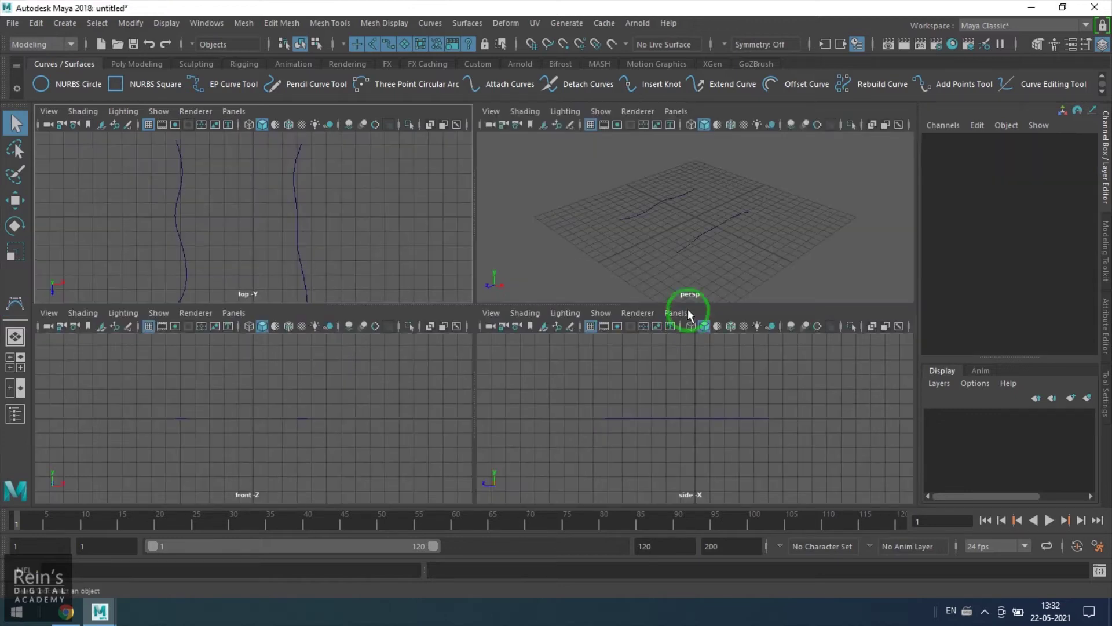
{"action": "key", "text": "space"}
{"action": "left_click_drag", "start_coordinate": [451, 263], "coordinate": [536, 373]}
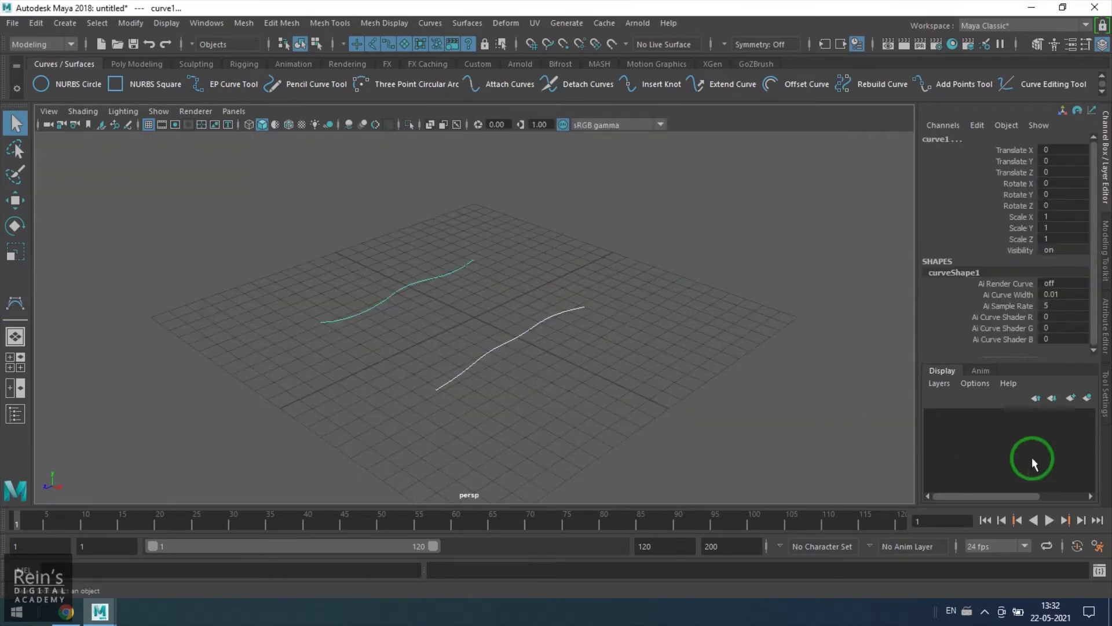
{"action": "left_click", "coordinate": [1088, 399]}
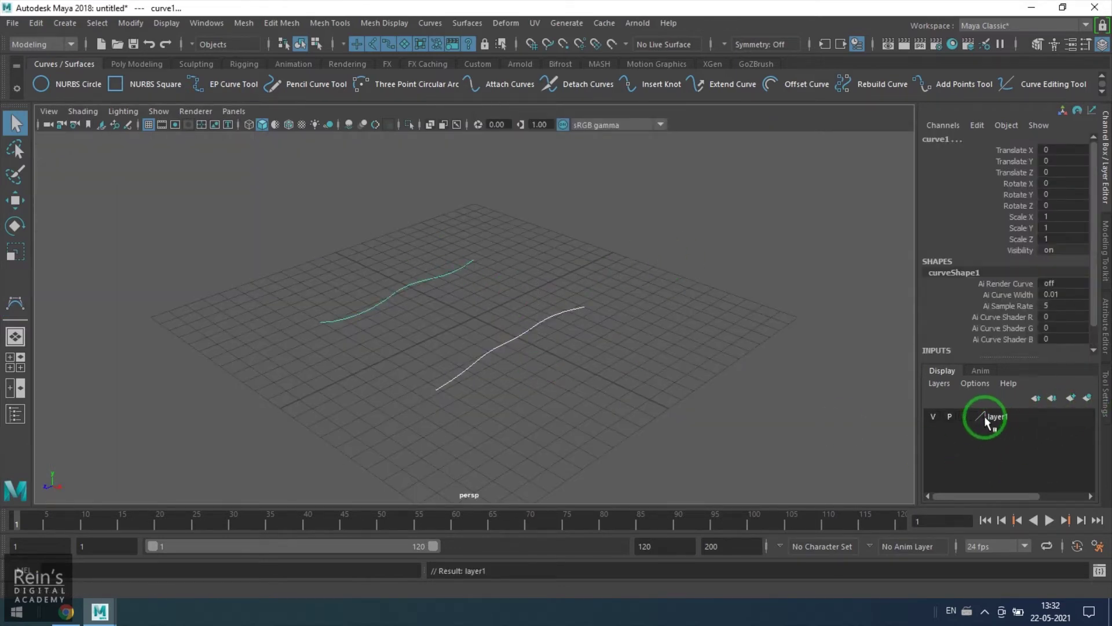
{"action": "double_click", "coordinate": [991, 417]}
{"action": "left_click", "coordinate": [586, 241]}
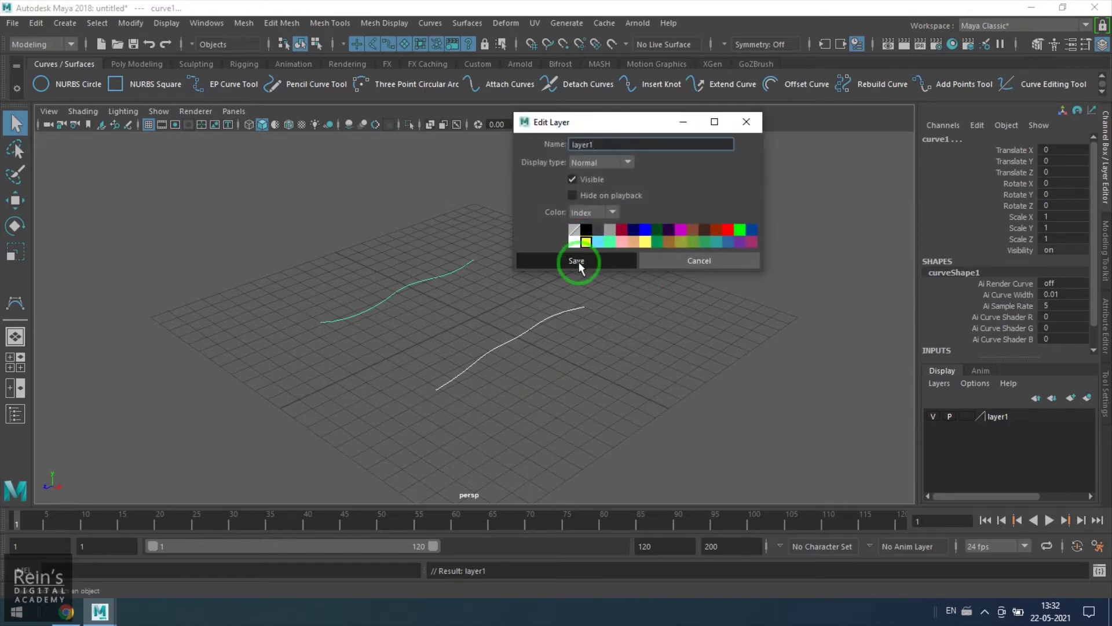
{"action": "left_click", "coordinate": [578, 261]}
Step: Hide the grid in the perspective view and deselect the curves
{"action": "left_click", "coordinate": [149, 126]}
{"action": "left_click", "coordinate": [690, 227]}
{"action": "left_click_drag", "start_coordinate": [548, 408], "coordinate": [517, 408], "text": "alt"}
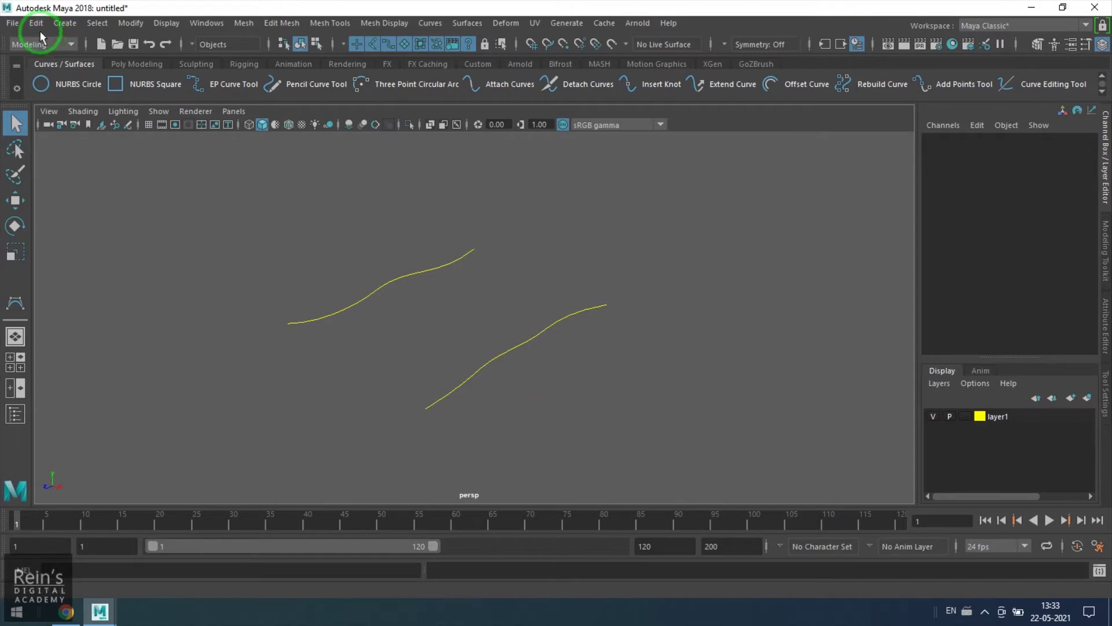
Step: Start a 3 Cubic CV curve with curve snapping on, placing its first point at the far end of the first yellow curve
{"action": "left_click", "coordinate": [65, 23]}
{"action": "mouse_move", "coordinate": [166, 128]}
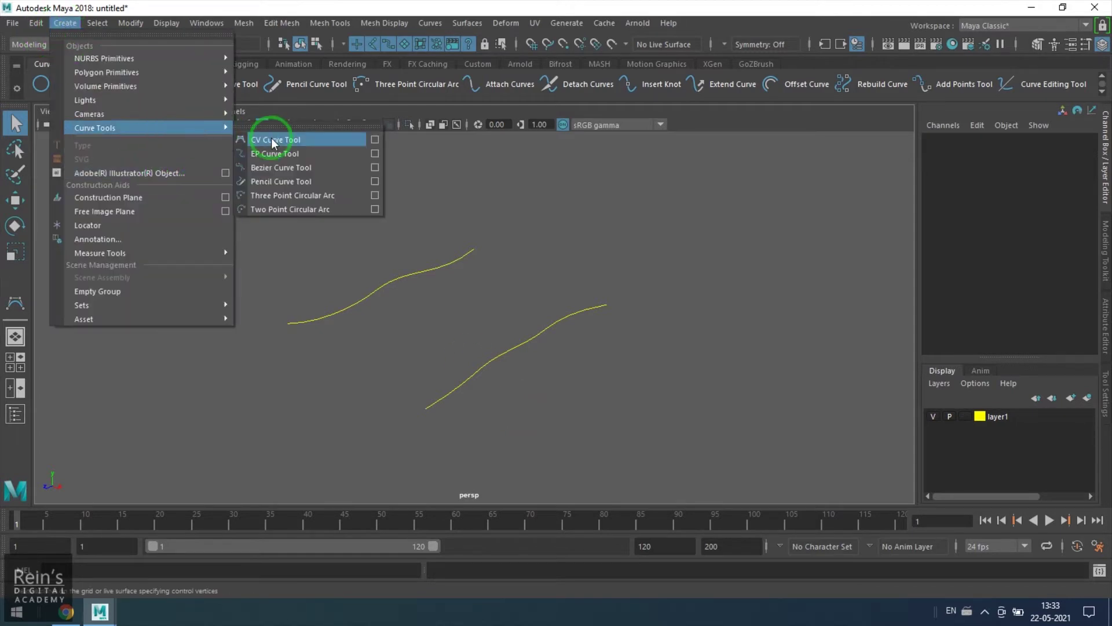
{"action": "left_click", "coordinate": [374, 141]}
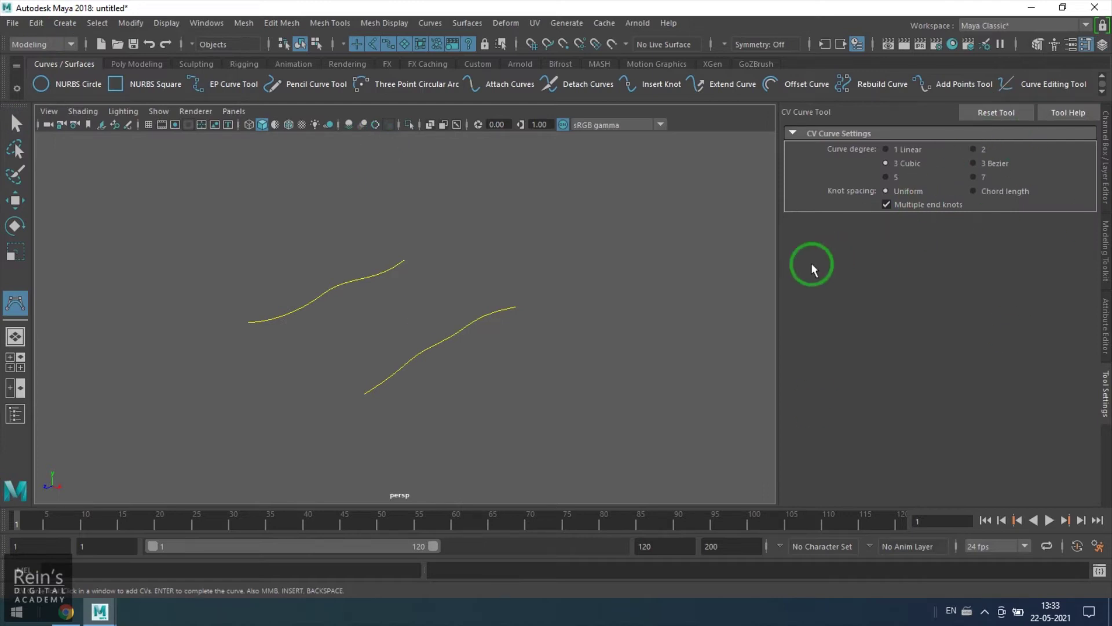
{"action": "scroll", "coordinate": [470, 298], "scroll_direction": "up", "scroll_amount": 5}
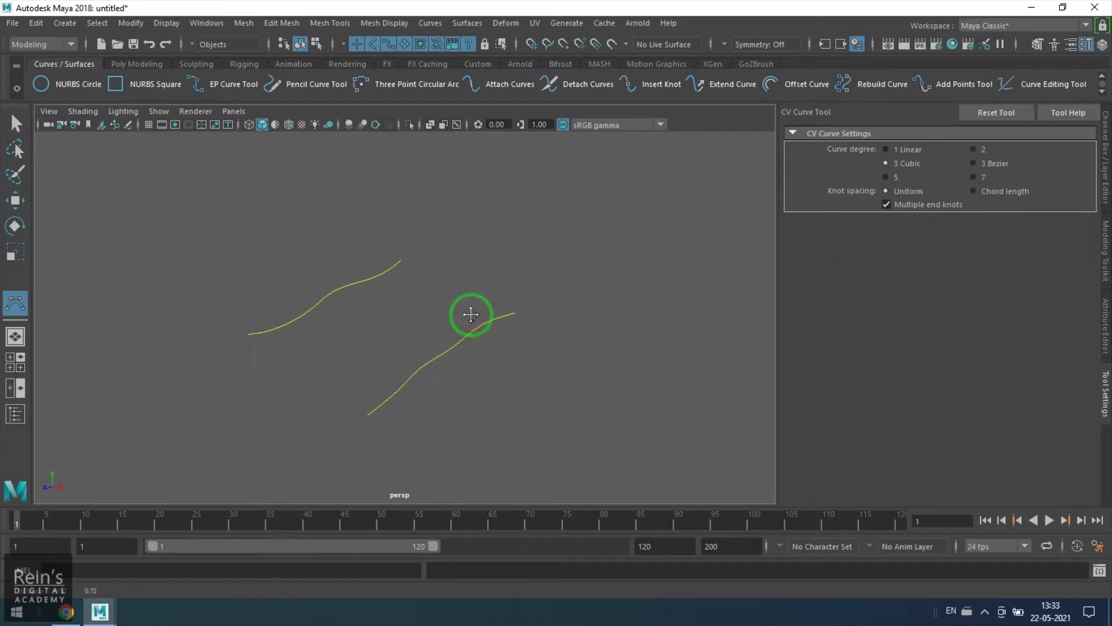
{"action": "scroll", "coordinate": [465, 355], "scroll_direction": "up", "scroll_amount": 3}
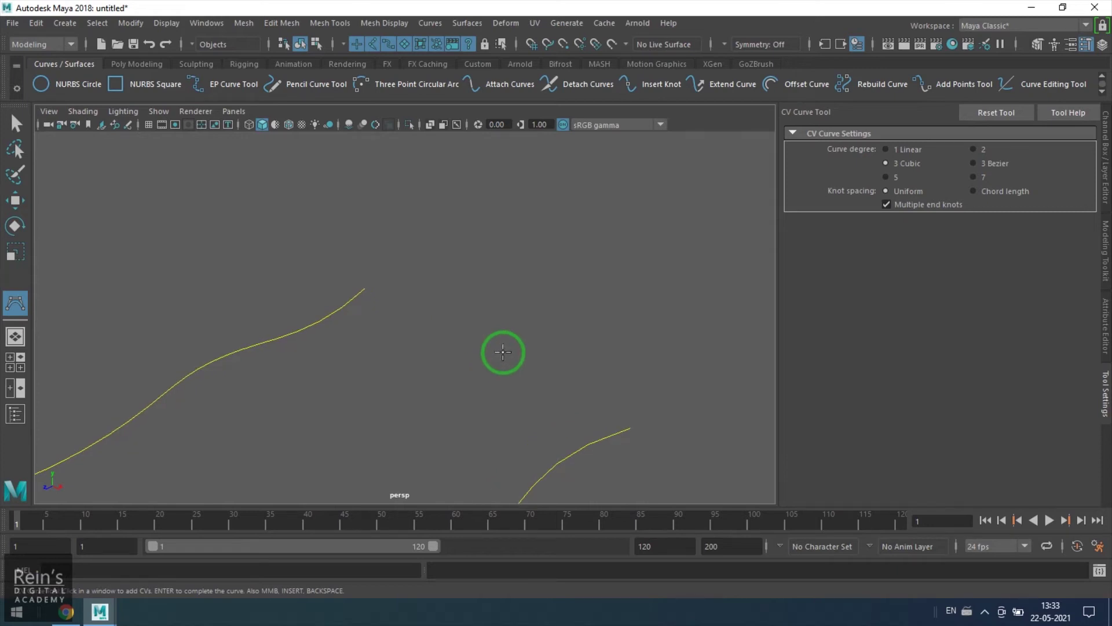
{"action": "left_click", "coordinate": [547, 44]}
{"action": "left_click_drag", "start_coordinate": [350, 302], "coordinate": [472, 241]}
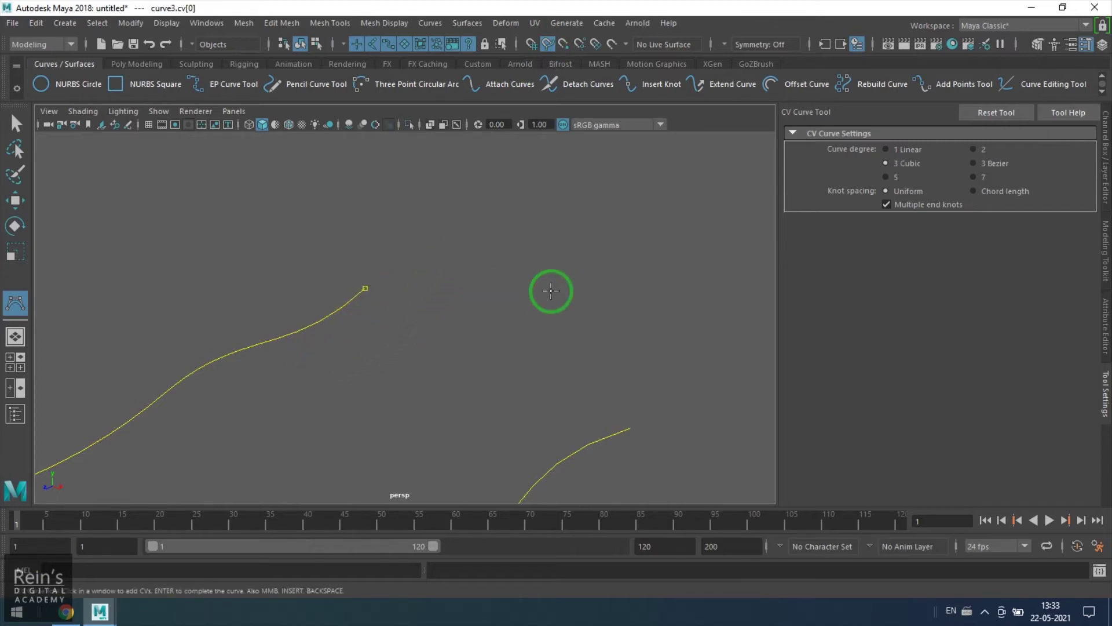
Step: Shape the profile curve as an arch with six points in the front view and finish it snapped to the second yellow curve's far end
{"action": "key", "text": "space"}
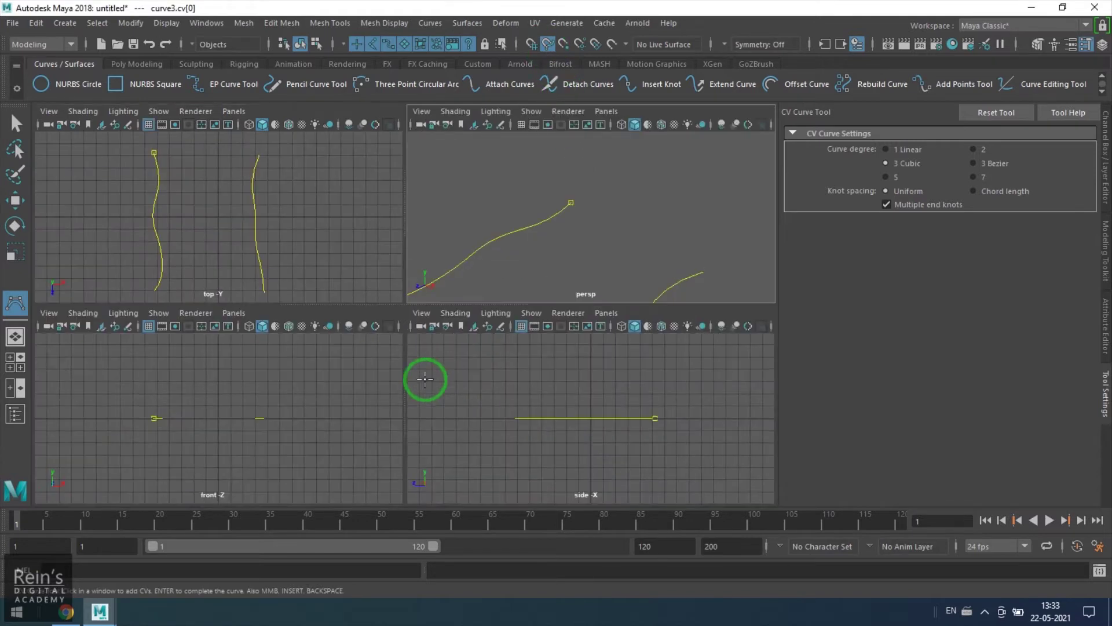
{"action": "key", "text": "space"}
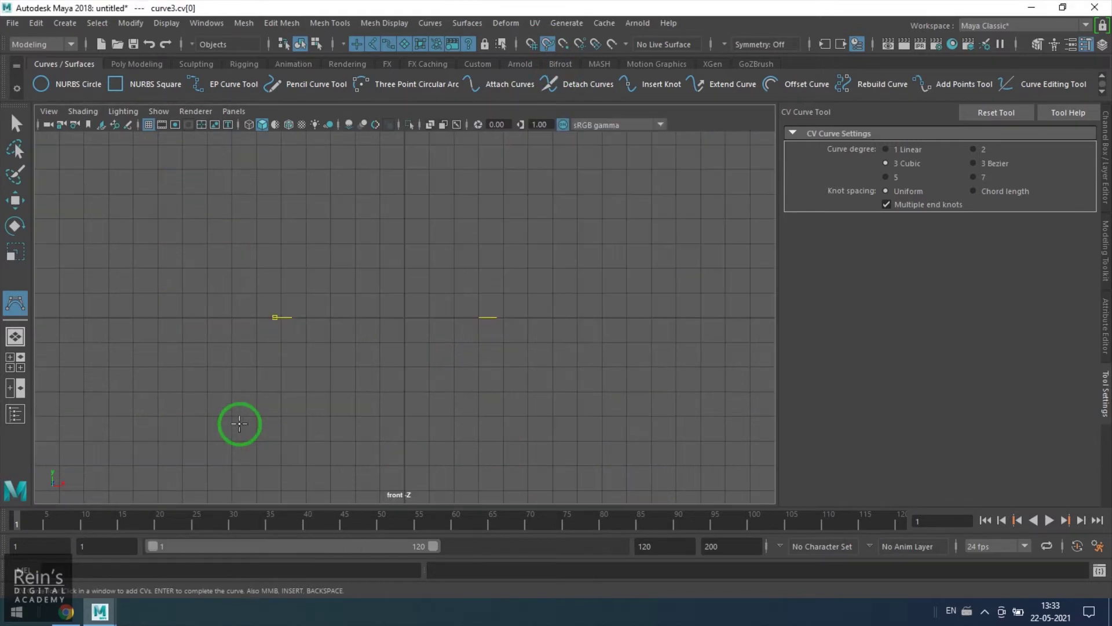
{"action": "left_click", "coordinate": [313, 264]}
{"action": "left_click", "coordinate": [332, 228]}
{"action": "left_click", "coordinate": [378, 207]}
{"action": "left_click", "coordinate": [422, 245]}
{"action": "left_click", "coordinate": [446, 269]}
{"action": "left_click", "coordinate": [480, 281]}
{"action": "key", "text": "space"}
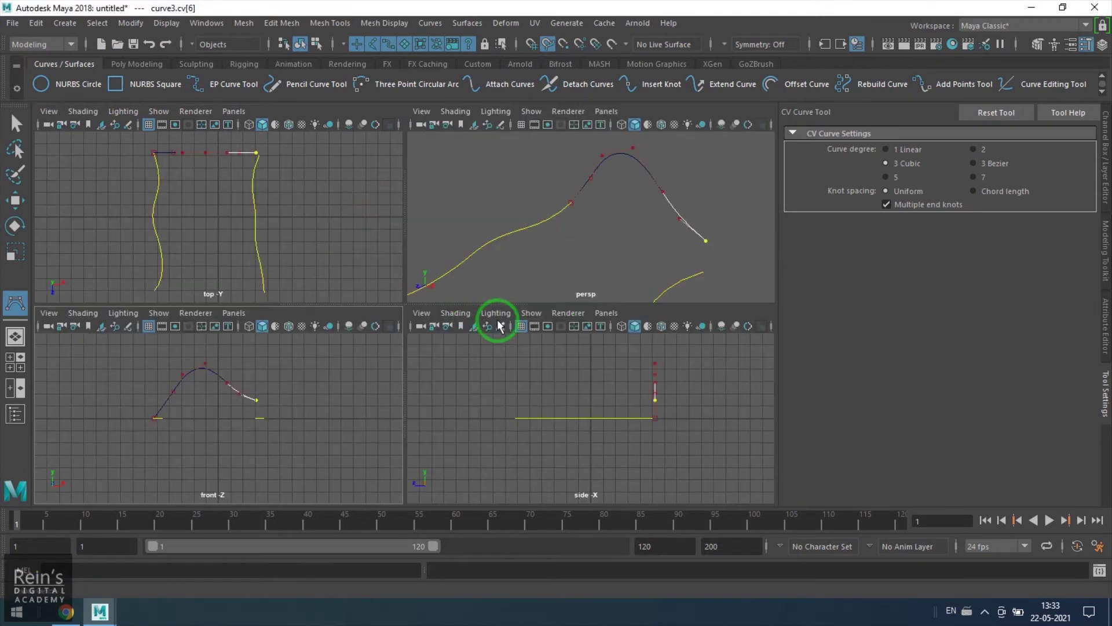
{"action": "key", "text": "space"}
{"action": "left_click", "coordinate": [630, 429]}
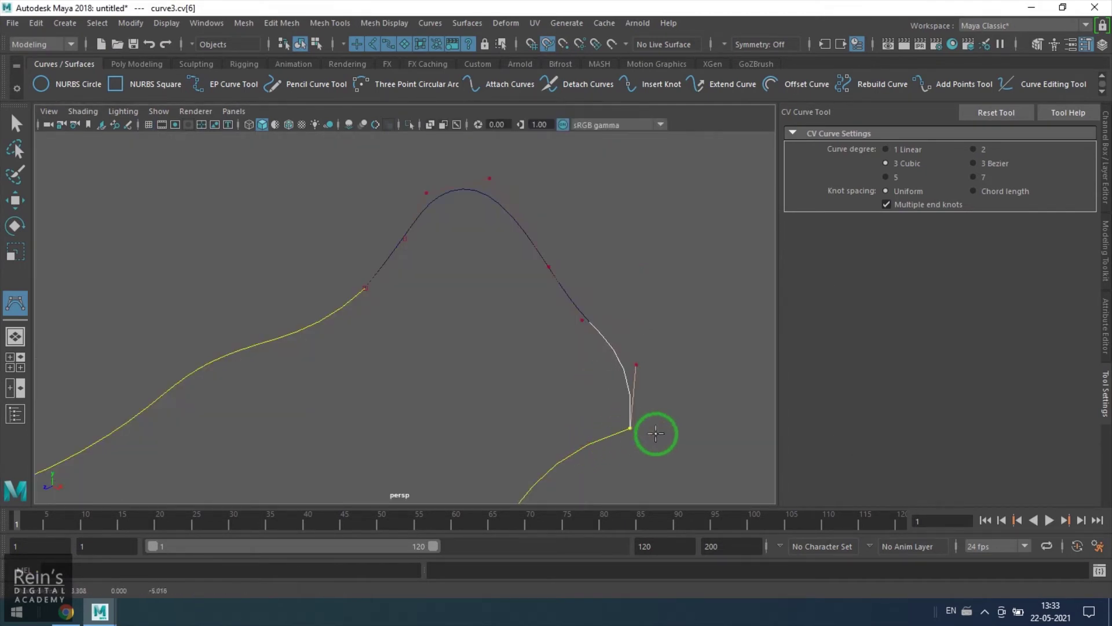
{"action": "key", "text": "Return"}
{"action": "key", "text": "q"}
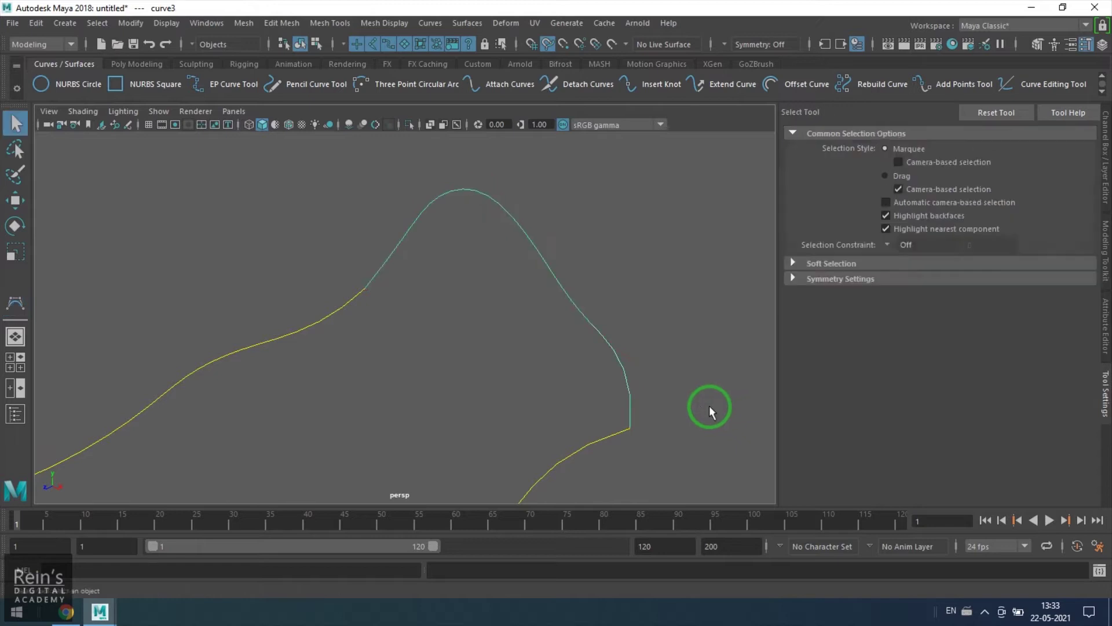
Step: Add the arched profile curve to a new display layer and set the layer colour to red
{"action": "left_click_drag", "start_coordinate": [522, 366], "coordinate": [536, 330], "text": "alt"}
{"action": "left_click", "coordinate": [1104, 168]}
{"action": "left_click", "coordinate": [1085, 398]}
{"action": "left_click", "coordinate": [981, 418]}
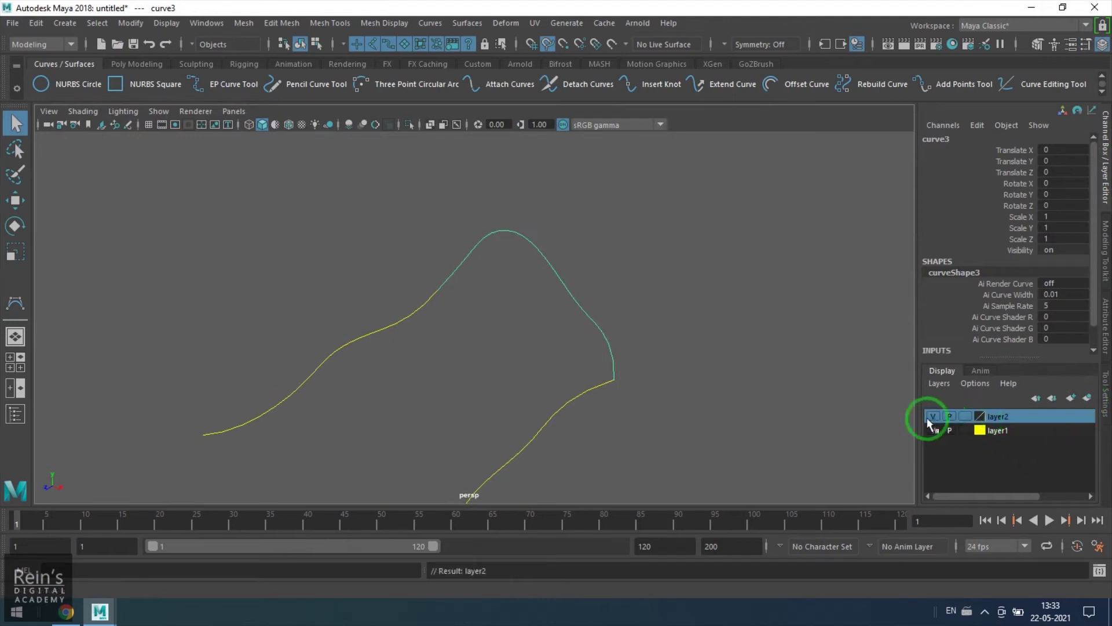
{"action": "double_click", "coordinate": [981, 418]}
{"action": "left_click", "coordinate": [728, 230]}
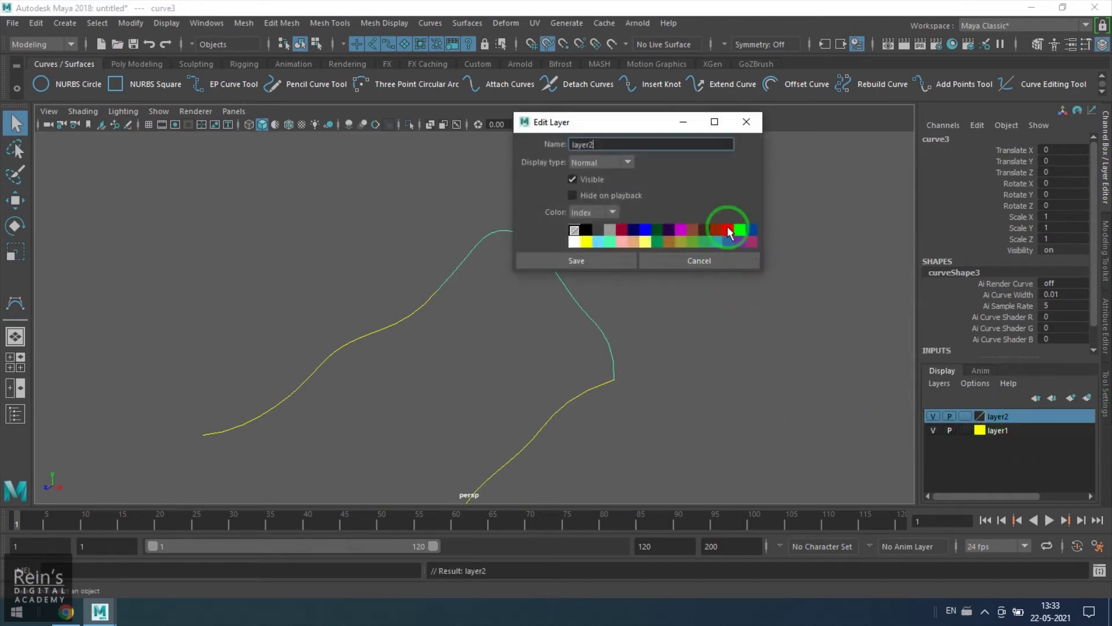
{"action": "left_click", "coordinate": [625, 261]}
{"action": "left_click", "coordinate": [679, 355]}
Step: Highlight the two yellow rail curves and the red profile curve in turn to check their roles
{"action": "left_click_drag", "start_coordinate": [679, 356], "coordinate": [487, 449], "text": "alt"}
{"action": "left_click", "coordinate": [466, 446]}
{"action": "left_click_drag", "start_coordinate": [546, 323], "coordinate": [555, 396], "text": "shift"}
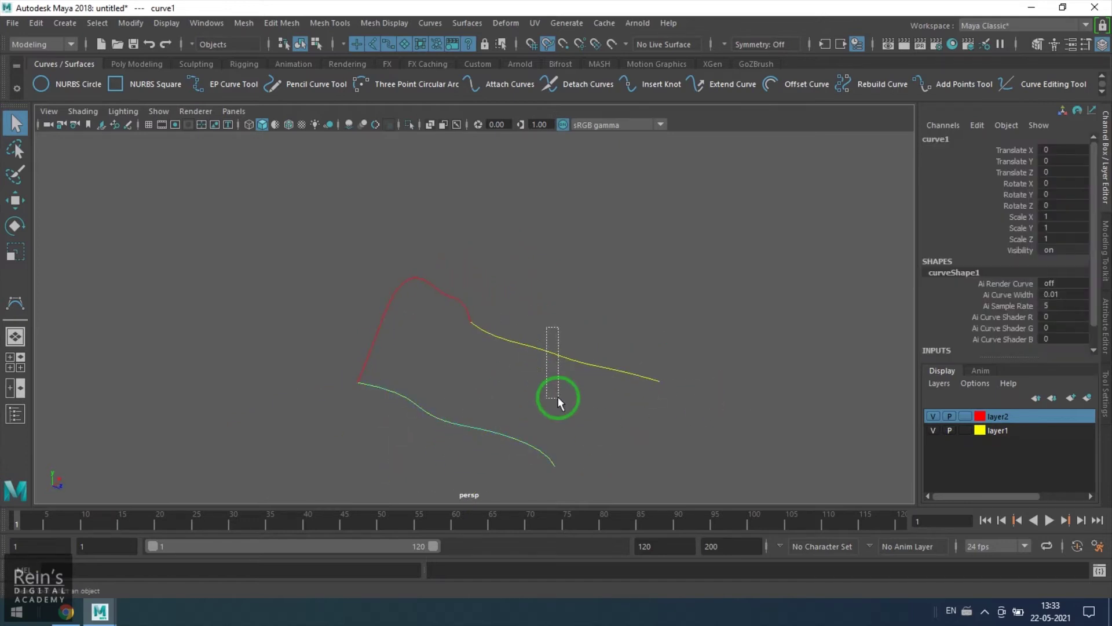
{"action": "left_click", "coordinate": [587, 299]}
{"action": "left_click_drag", "start_coordinate": [346, 293], "coordinate": [427, 318]}
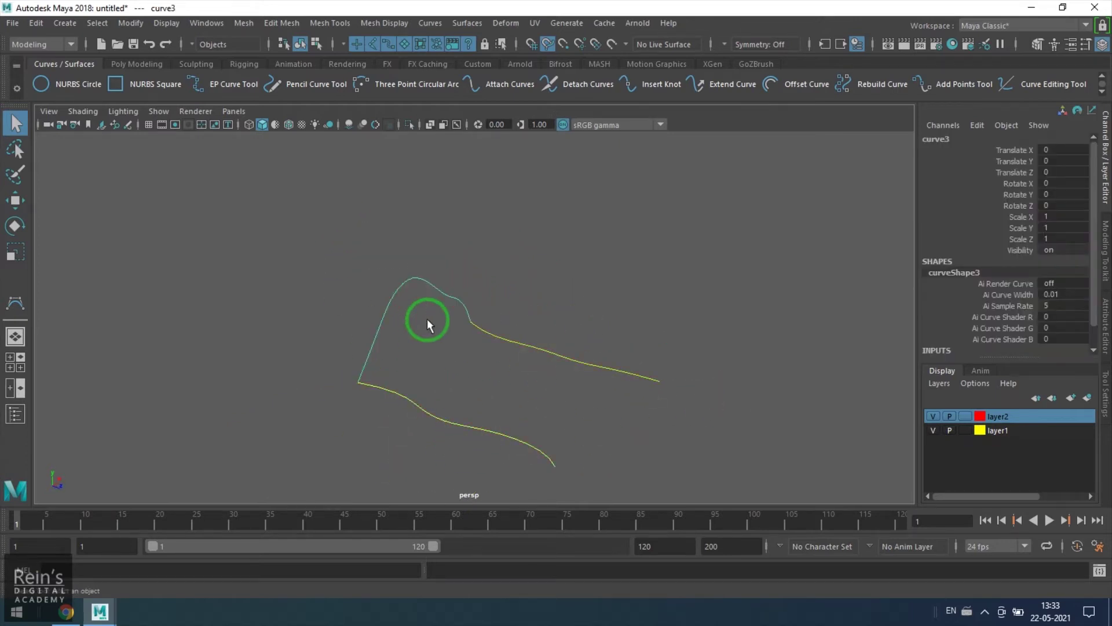
{"action": "left_click", "coordinate": [678, 290]}
Step: Reset the Birail 1 options to their defaults and start the Birail 1 tool
{"action": "left_click_drag", "start_coordinate": [698, 353], "coordinate": [551, 380], "text": "alt"}
{"action": "left_click", "coordinate": [467, 22]}
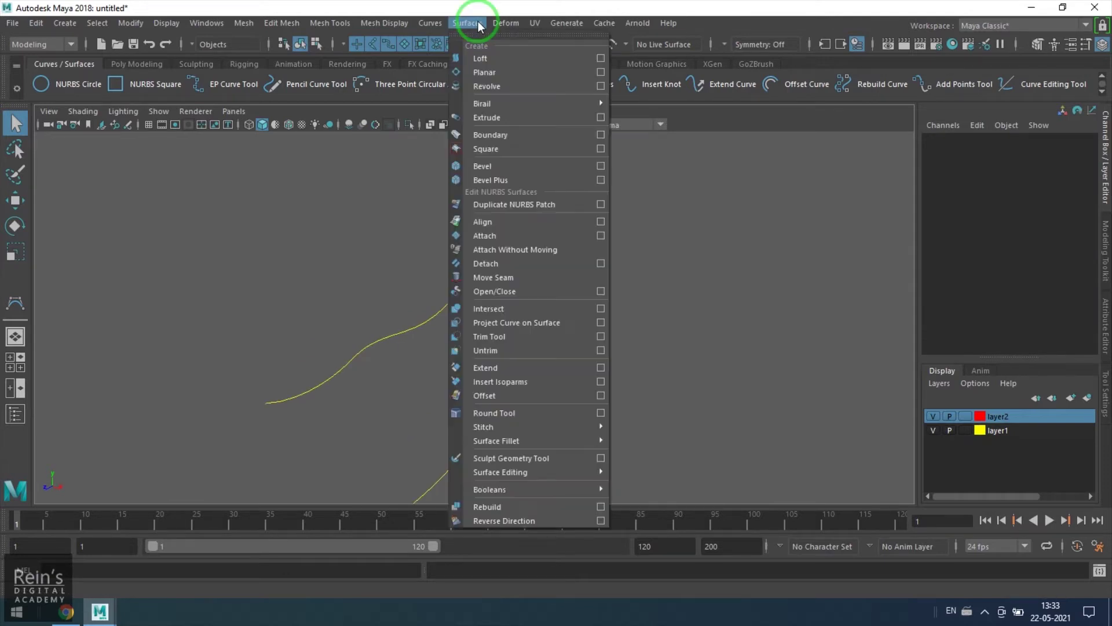
{"action": "mouse_move", "coordinate": [554, 104]}
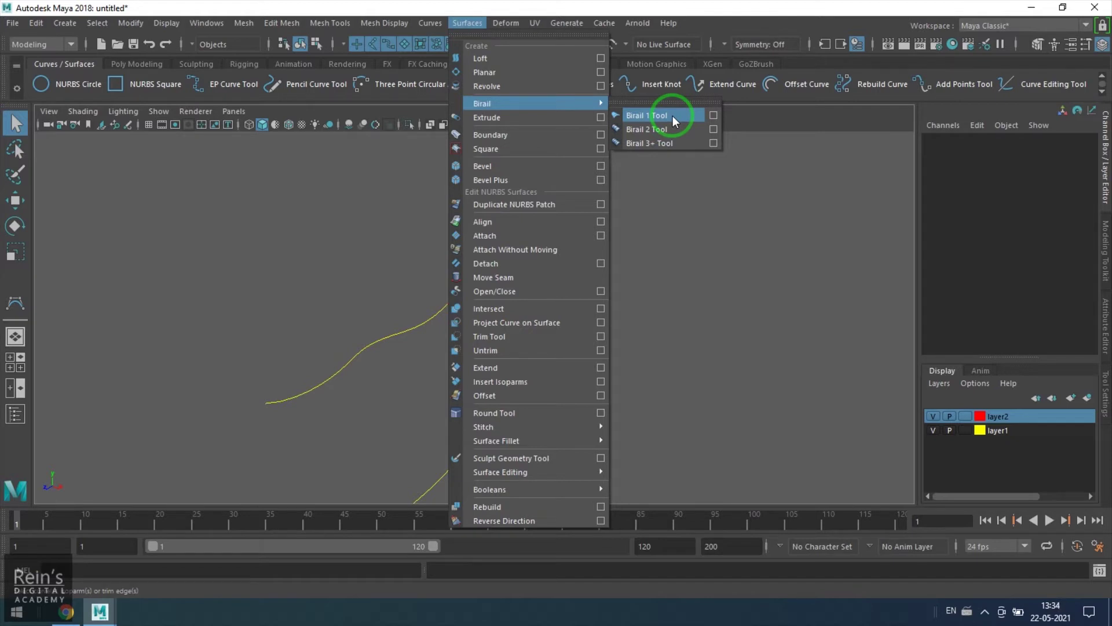
{"action": "left_click", "coordinate": [712, 115]}
{"action": "left_click", "coordinate": [513, 118]}
{"action": "left_click", "coordinate": [536, 141]}
{"action": "left_click_drag", "start_coordinate": [683, 98], "coordinate": [851, 93]}
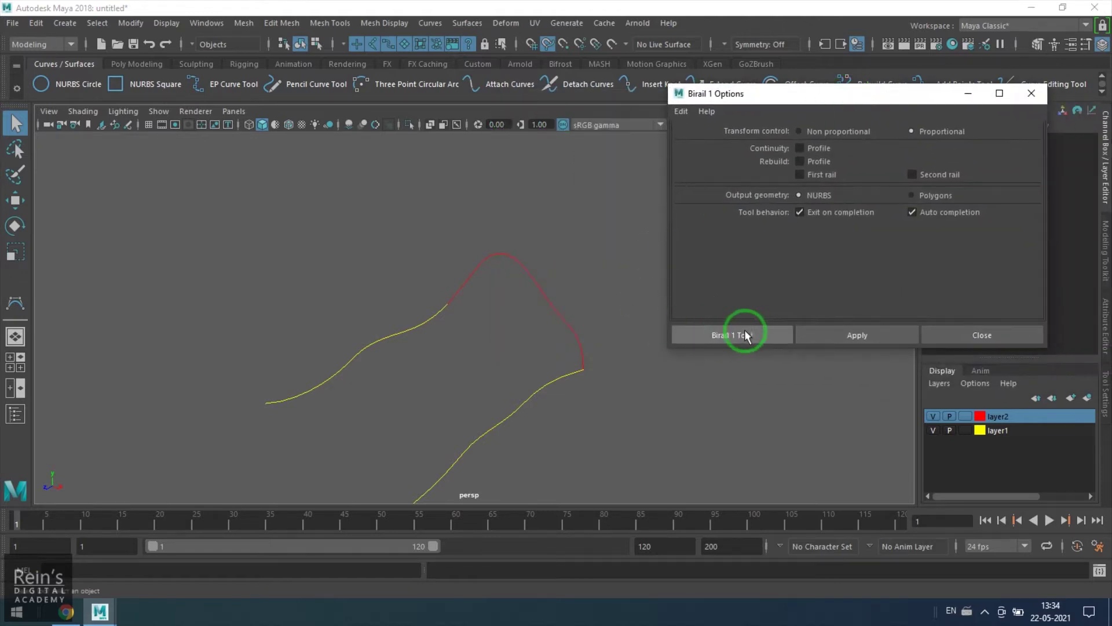
{"action": "left_click", "coordinate": [712, 336]}
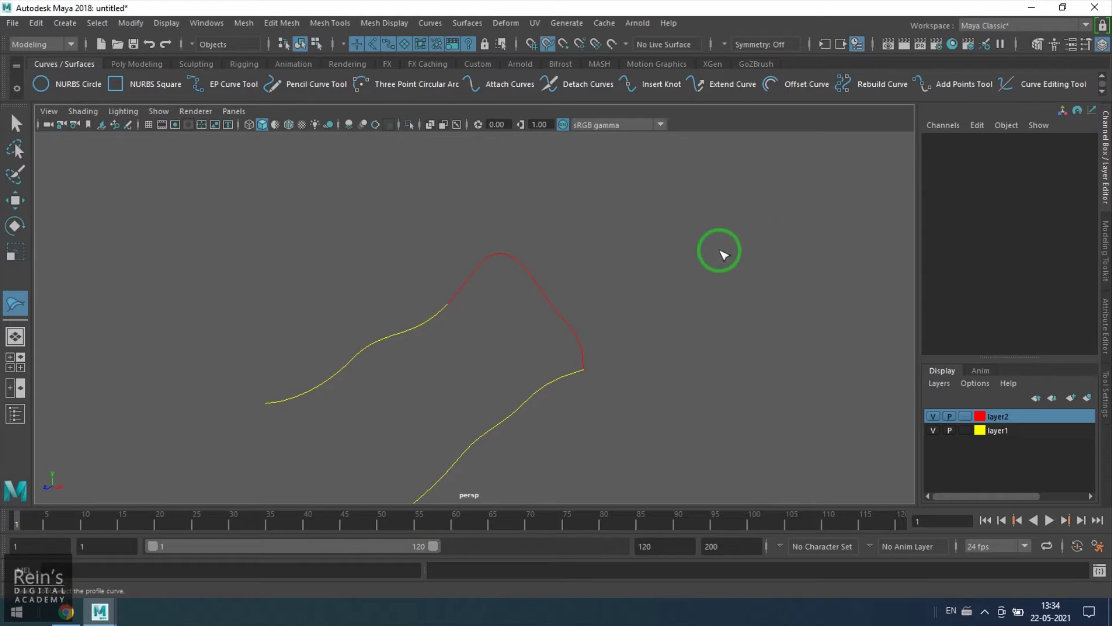
Step: Create a Birail 1 surface by sweeping the red profile curve along the two yellow rail curves
{"action": "left_click", "coordinate": [544, 295]}
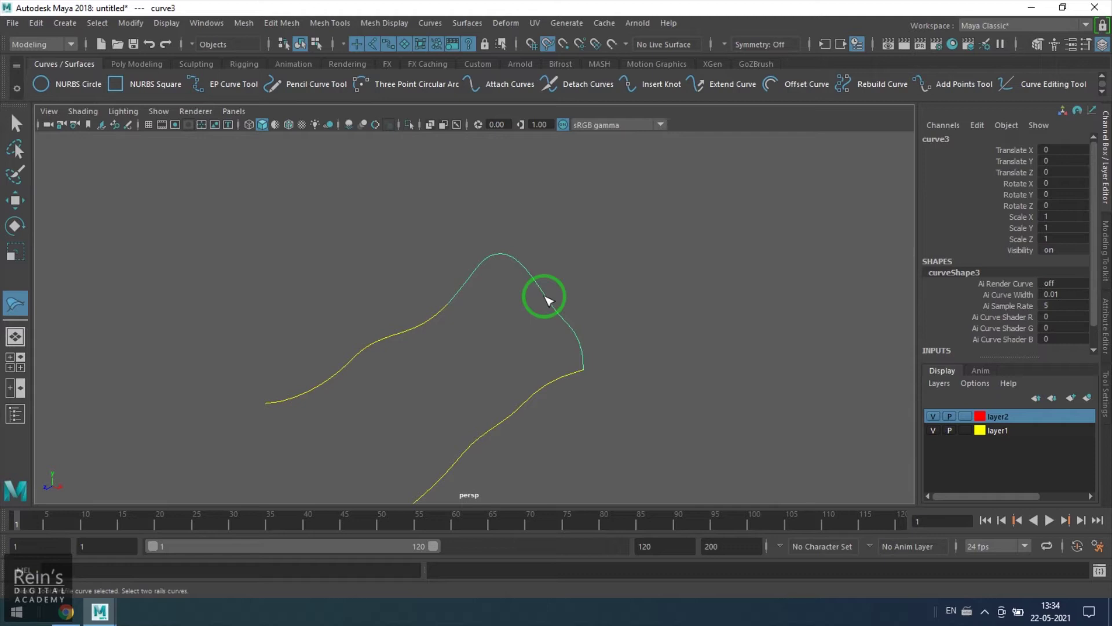
{"action": "left_click", "coordinate": [428, 320]}
{"action": "left_click", "coordinate": [530, 399]}
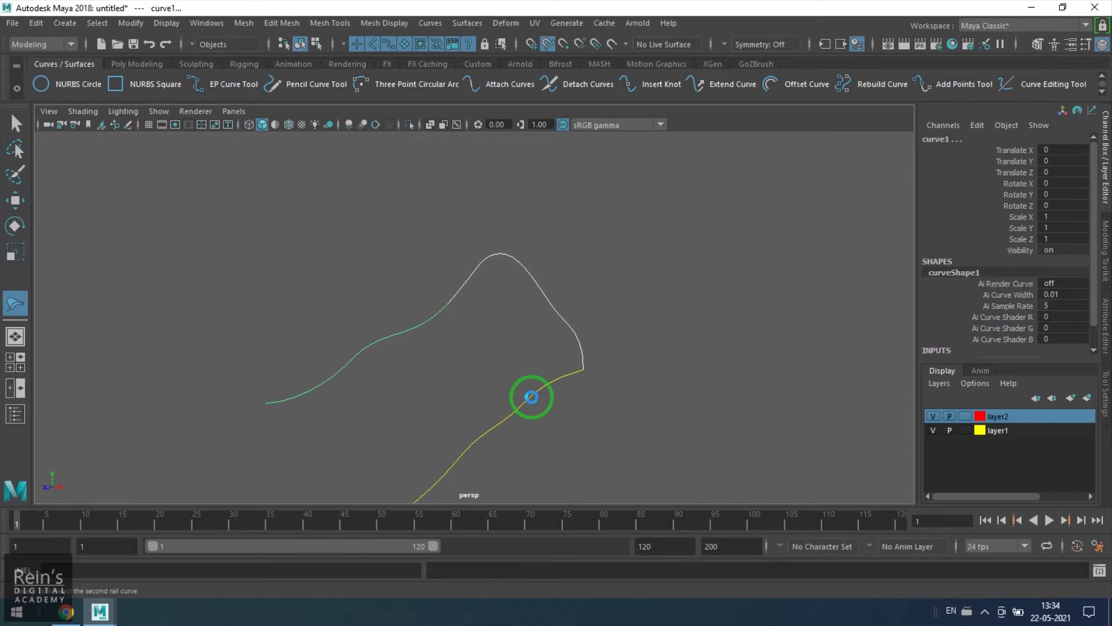
{"action": "key", "text": "w"}
{"action": "left_click", "coordinate": [666, 327]}
{"action": "mouse_move", "coordinate": [690, 350]}
{"action": "left_mouse_down", "text": "alt"}
{"action": "mouse_move", "coordinate": [588, 363]}
{"action": "mouse_move", "coordinate": [624, 326]}
{"action": "mouse_move", "coordinate": [798, 348]}
{"action": "mouse_move", "coordinate": [657, 344]}
{"action": "mouse_move", "coordinate": [710, 337]}
{"action": "mouse_move", "coordinate": [672, 350]}
{"action": "mouse_move", "coordinate": [702, 330]}
{"action": "mouse_move", "coordinate": [730, 345]}
{"action": "mouse_move", "coordinate": [685, 350]}
{"action": "left_mouse_up", "text": "alt"}
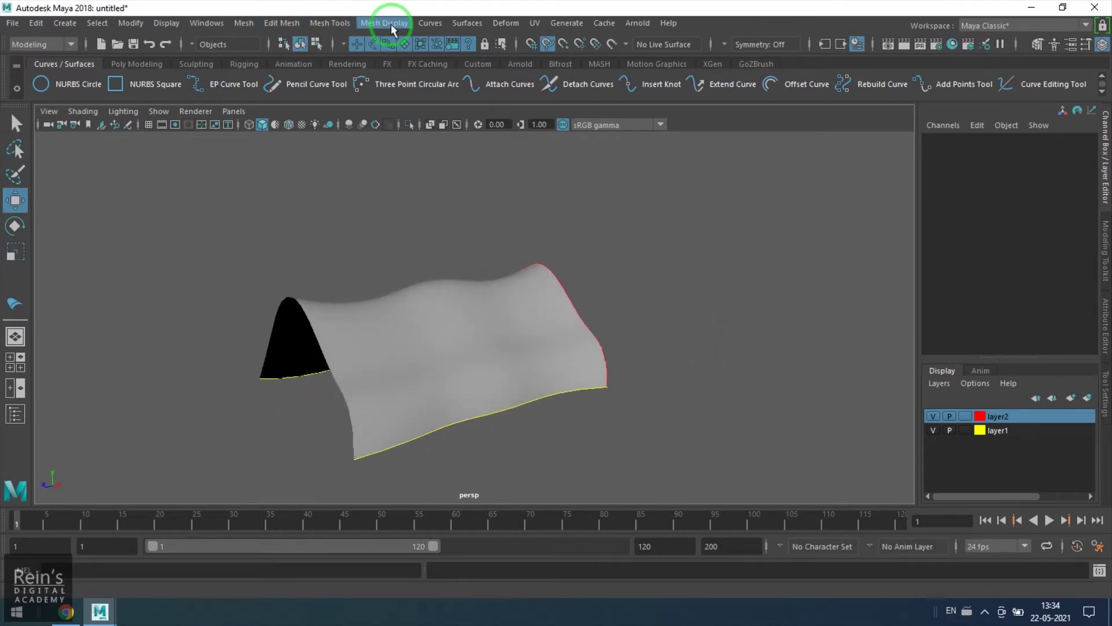
Step: Review the transform control choices in the Birail 1 tool options without changing them
{"action": "left_click", "coordinate": [420, 23]}
{"action": "mouse_move", "coordinate": [467, 22]}
{"action": "mouse_move", "coordinate": [550, 103]}
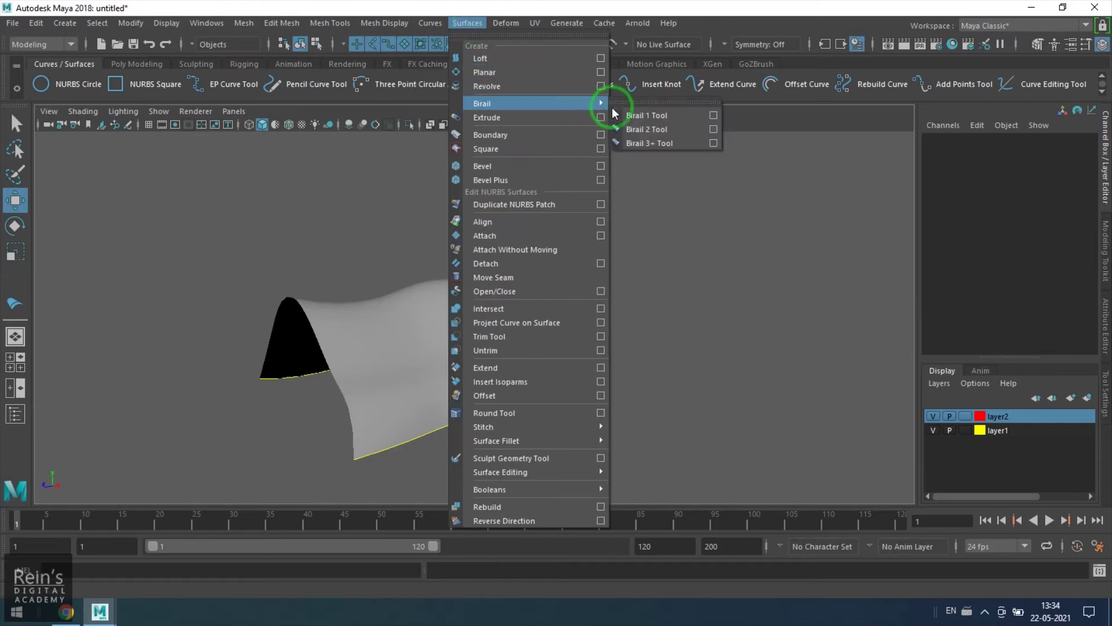
{"action": "left_click", "coordinate": [715, 116]}
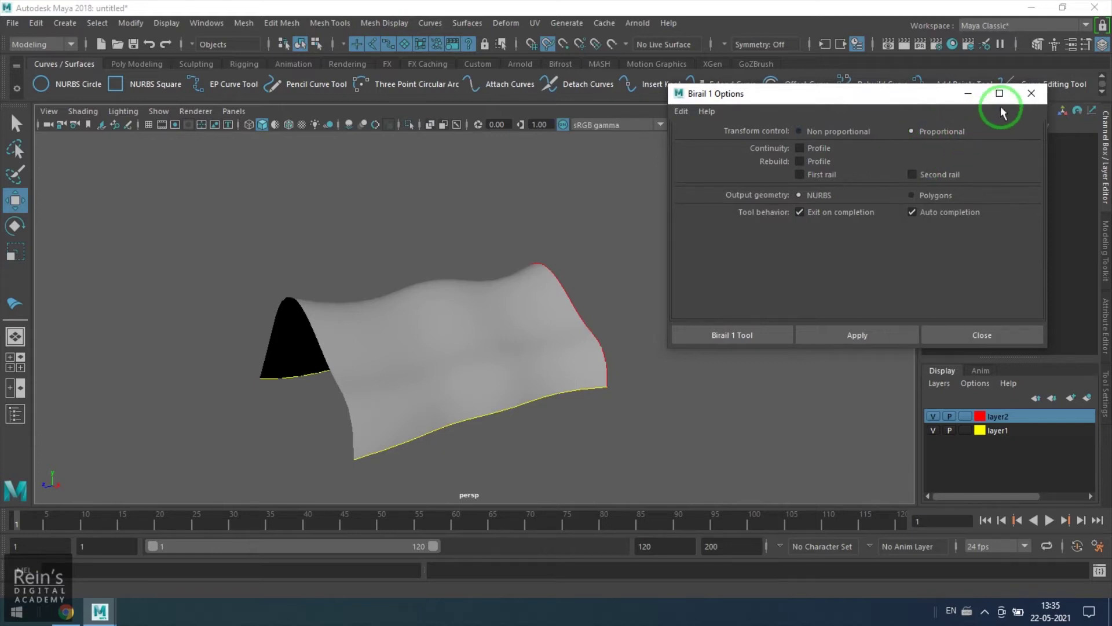
{"action": "left_click", "coordinate": [1030, 93]}
Step: Set the Birail surface's Transform Mode to Non proportional and inspect the resulting shape
{"action": "left_click", "coordinate": [607, 335]}
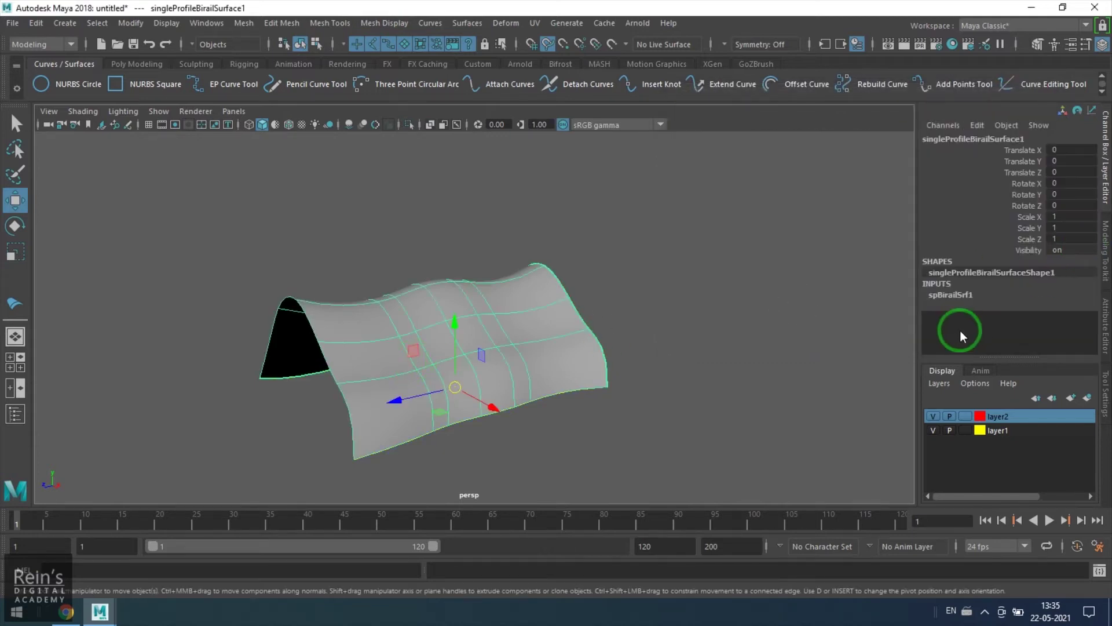
{"action": "left_click", "coordinate": [969, 295]}
{"action": "left_click", "coordinate": [1088, 308]}
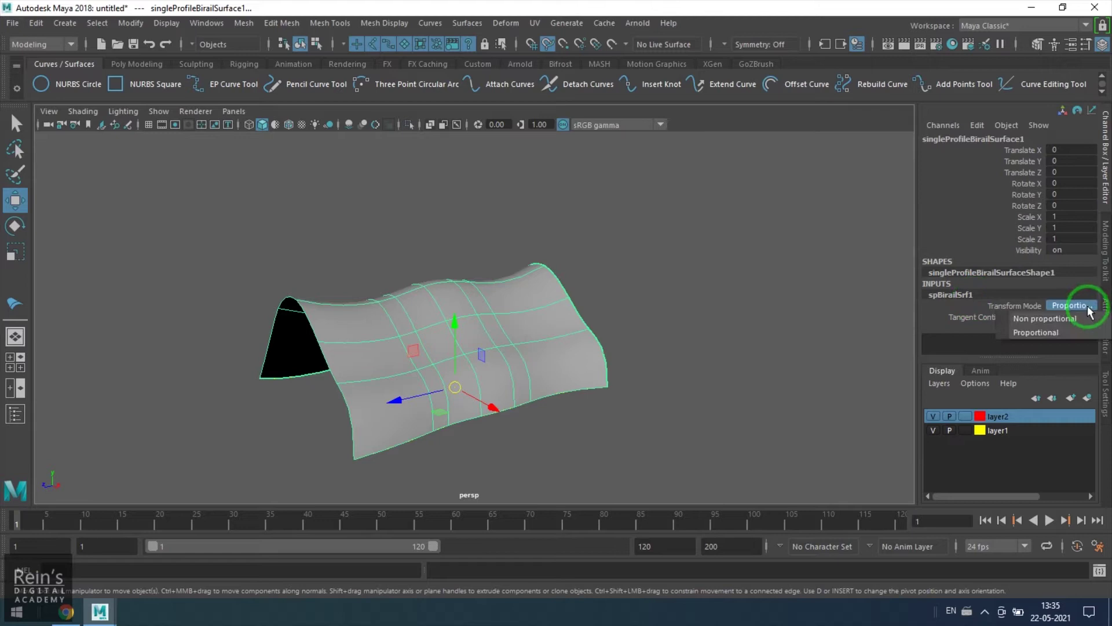
{"action": "left_click", "coordinate": [1068, 318]}
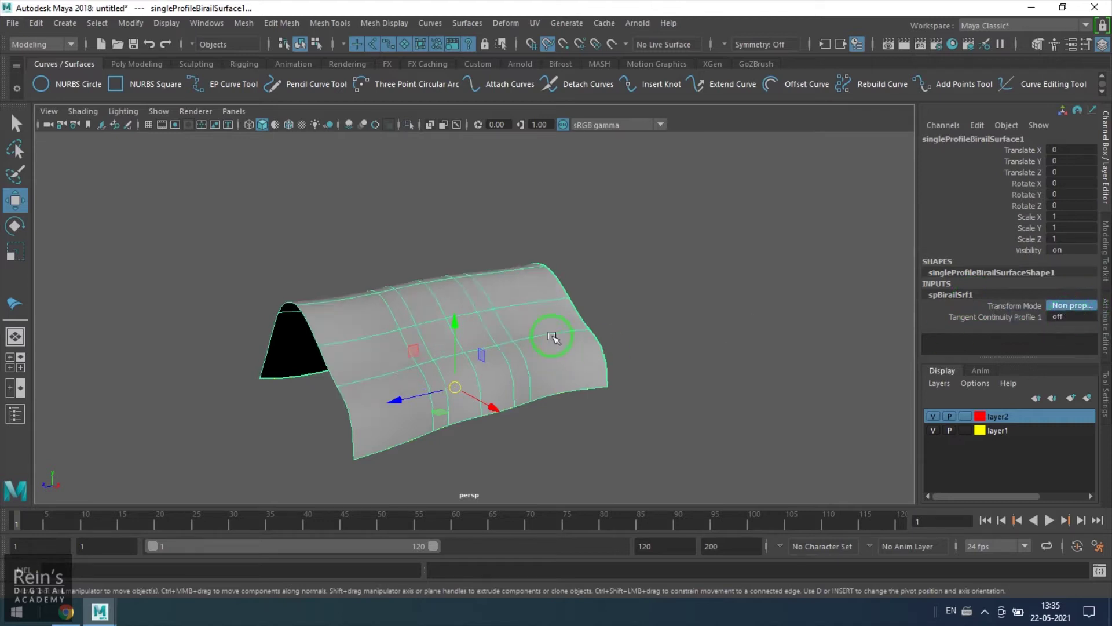
{"action": "left_click_drag", "start_coordinate": [658, 318], "coordinate": [626, 330], "text": "alt"}
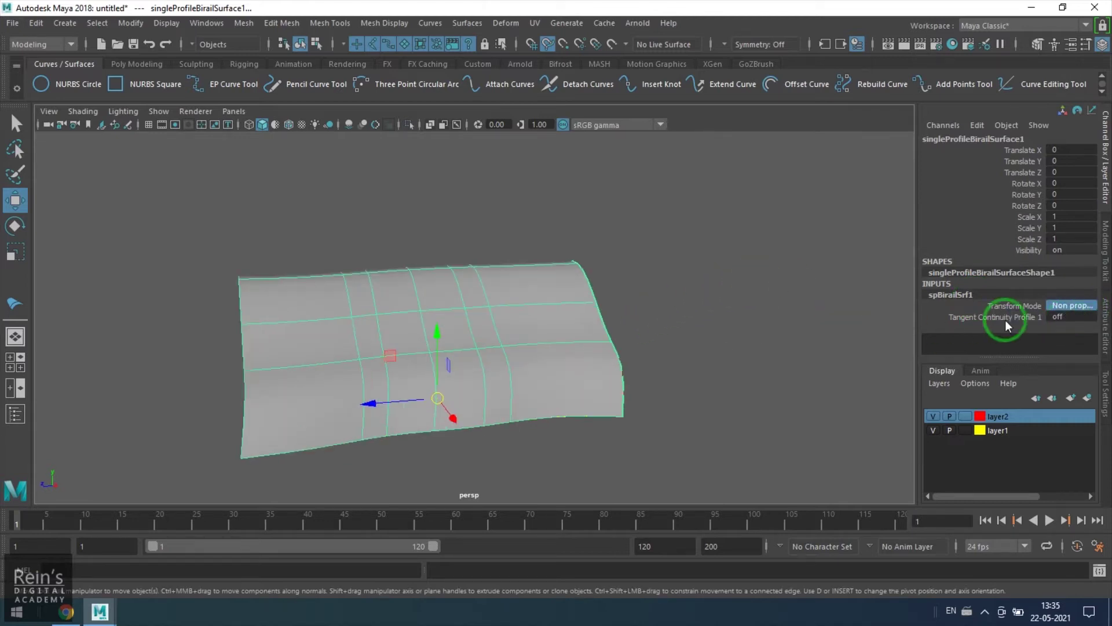
Step: Set the Birail surface's Transform Mode back to Proportional and inspect its crest from another angle
{"action": "left_click", "coordinate": [1073, 305]}
{"action": "left_click", "coordinate": [1049, 328]}
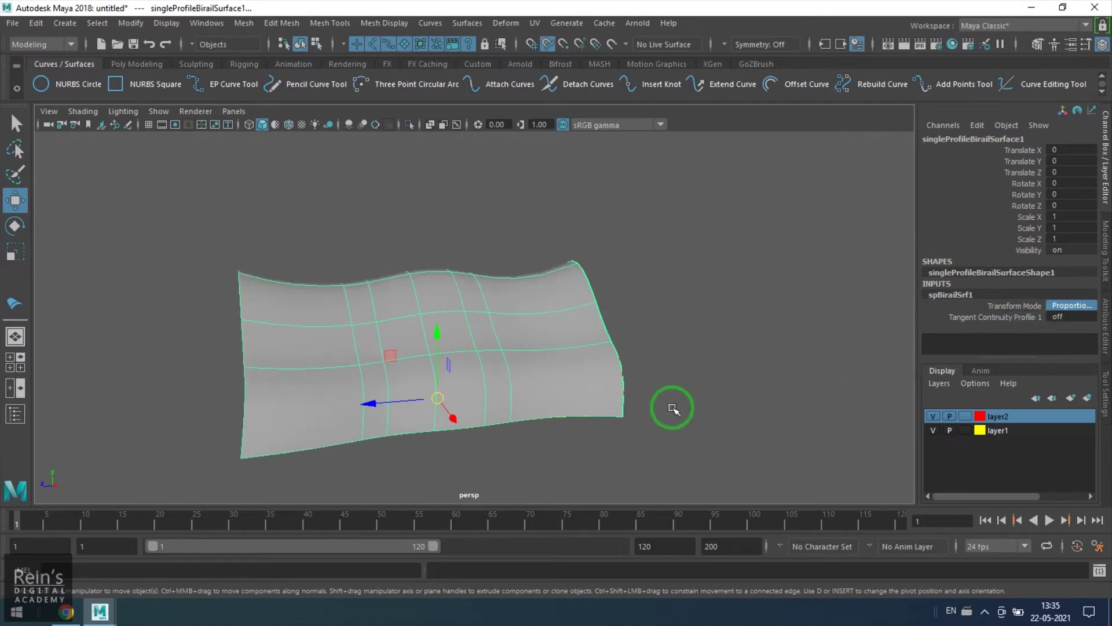
{"action": "left_click_drag", "start_coordinate": [670, 405], "coordinate": [579, 399], "text": "alt"}
Step: Review the continuity setting in the Birail 1 options and try Tangent Continuity Profile 1 on the surface
{"action": "left_click", "coordinate": [426, 24]}
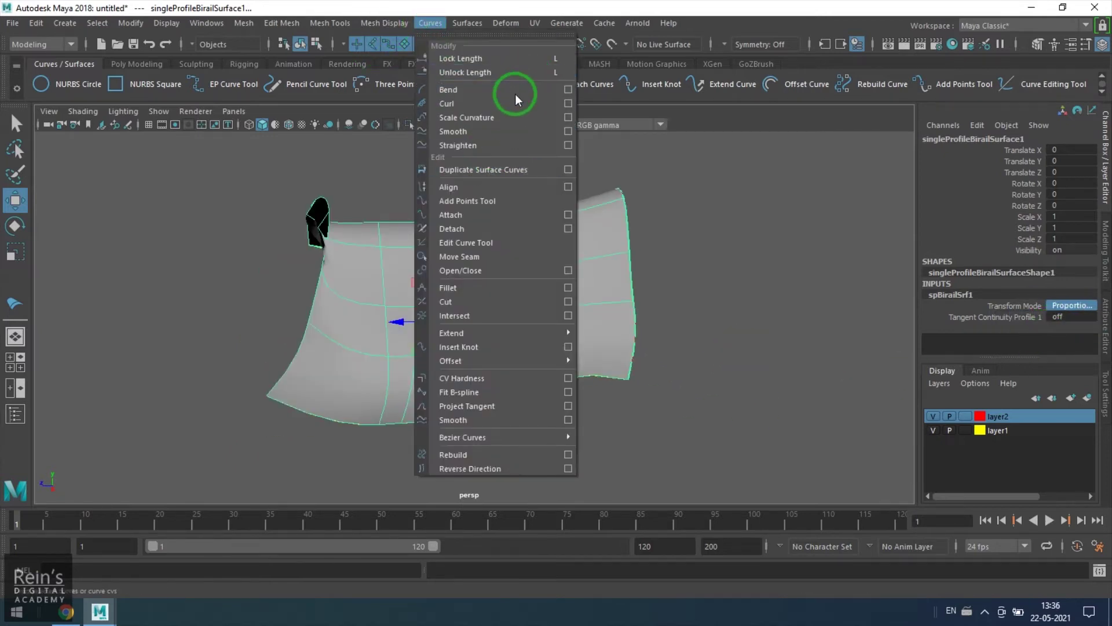
{"action": "mouse_move", "coordinate": [468, 23]}
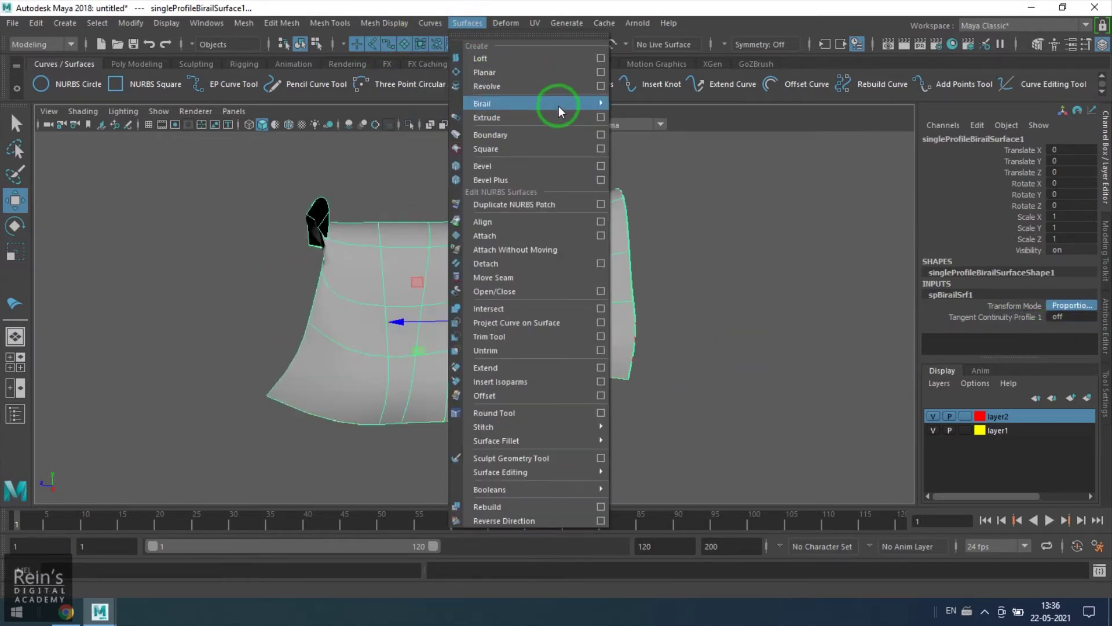
{"action": "mouse_move", "coordinate": [559, 103]}
{"action": "left_click", "coordinate": [712, 116]}
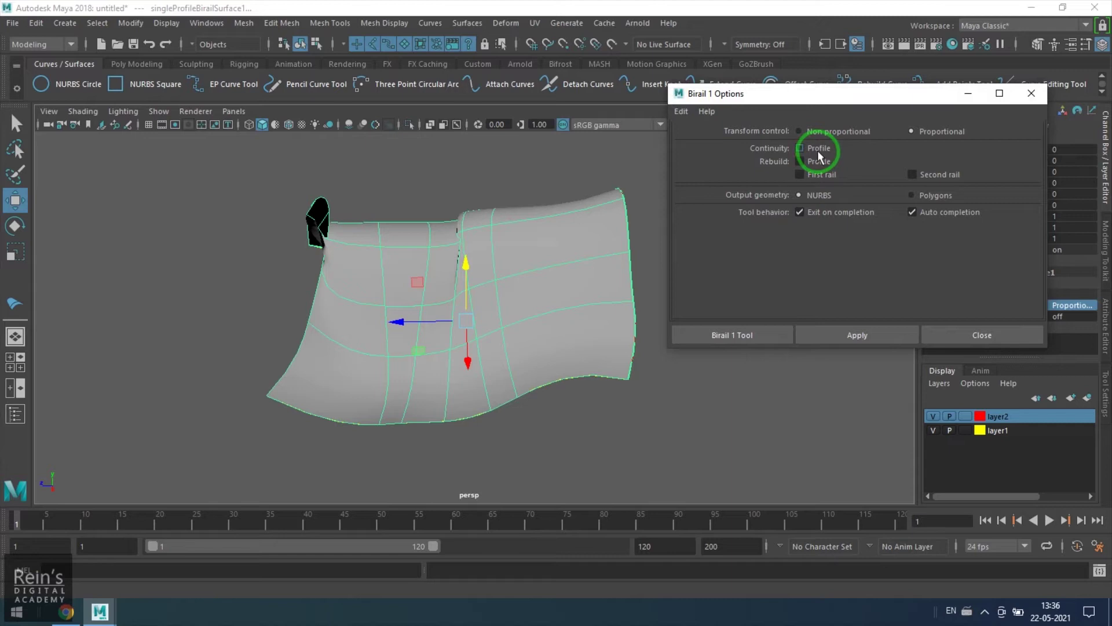
{"action": "left_click", "coordinate": [1031, 93]}
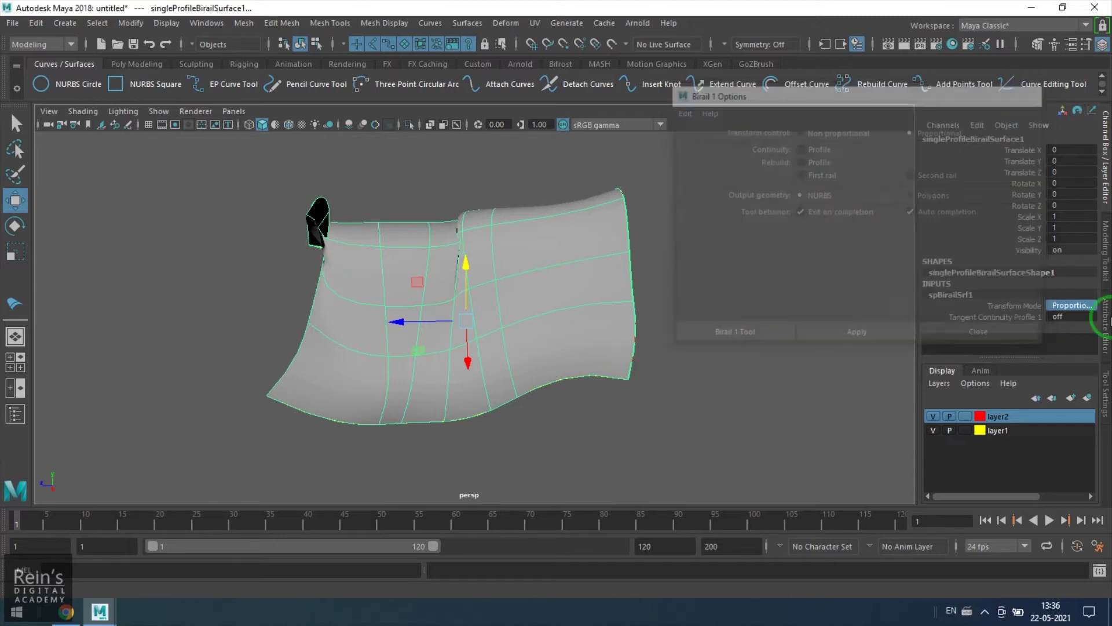
{"action": "left_click", "coordinate": [1071, 317]}
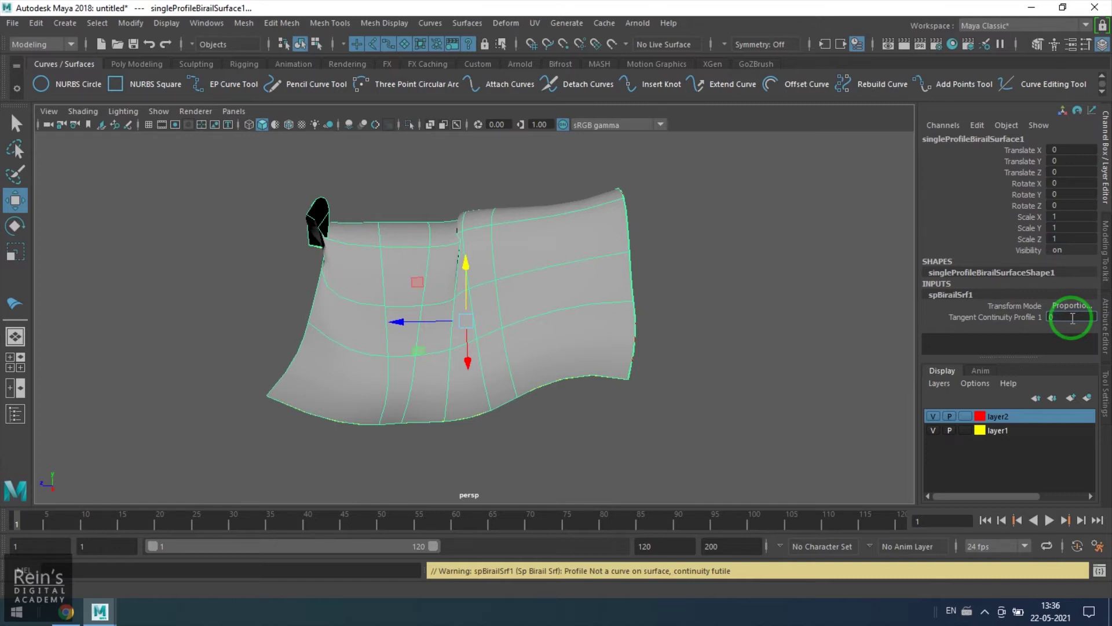
{"action": "left_click", "coordinate": [765, 364]}
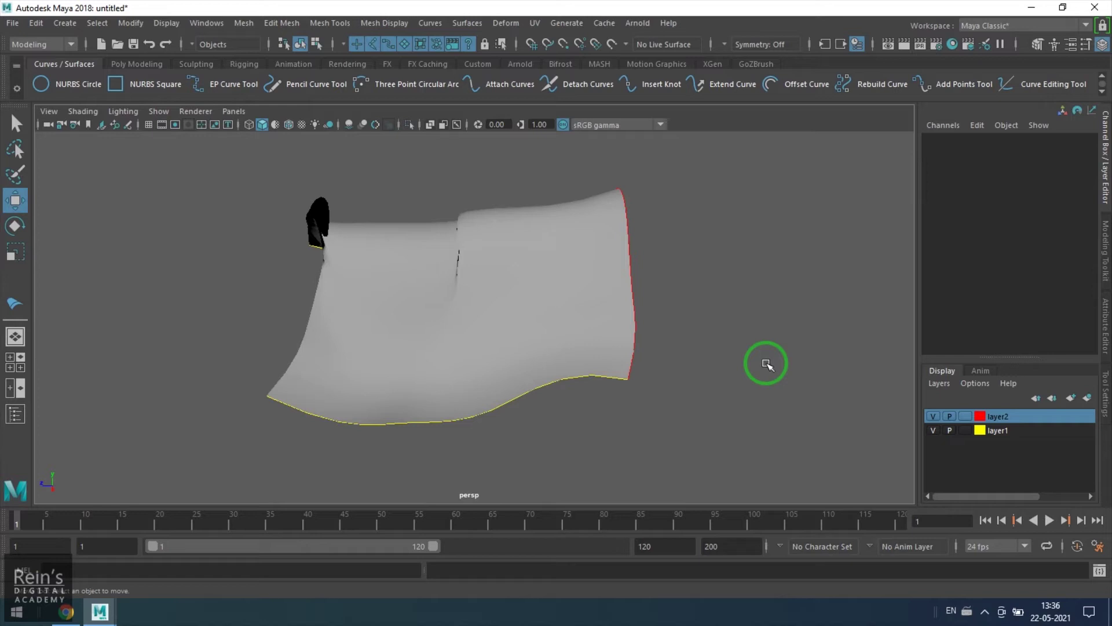
Step: Delete the Birail surface and the red profile curve, keeping only the two yellow rails
{"action": "left_click_drag", "start_coordinate": [722, 371], "coordinate": [749, 365], "text": "alt"}
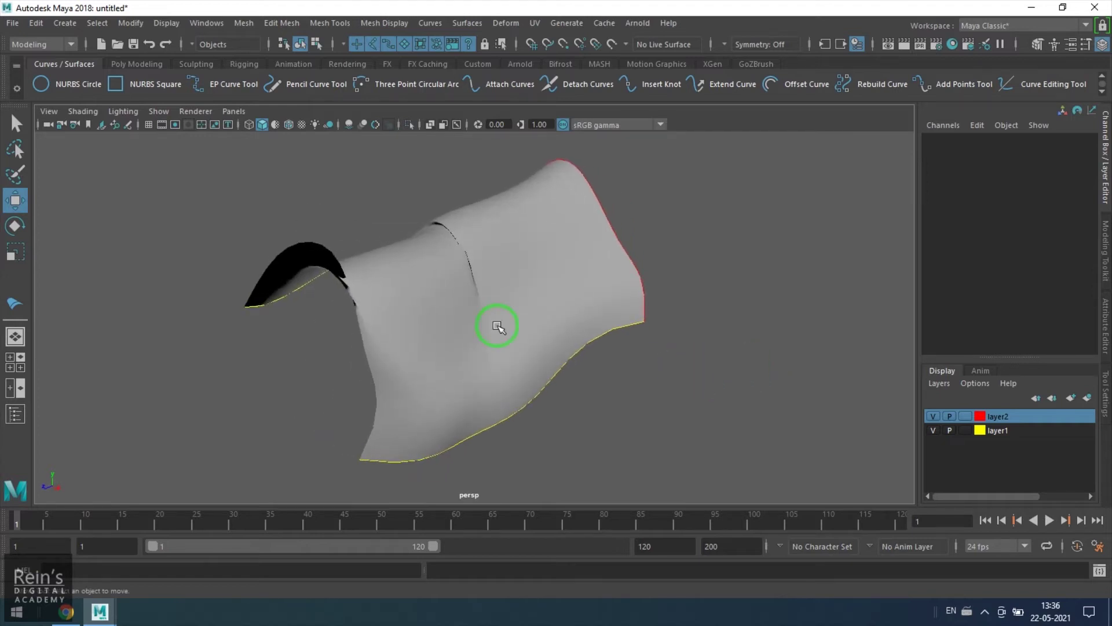
{"action": "left_click", "coordinate": [497, 326]}
{"action": "key", "text": "Delete"}
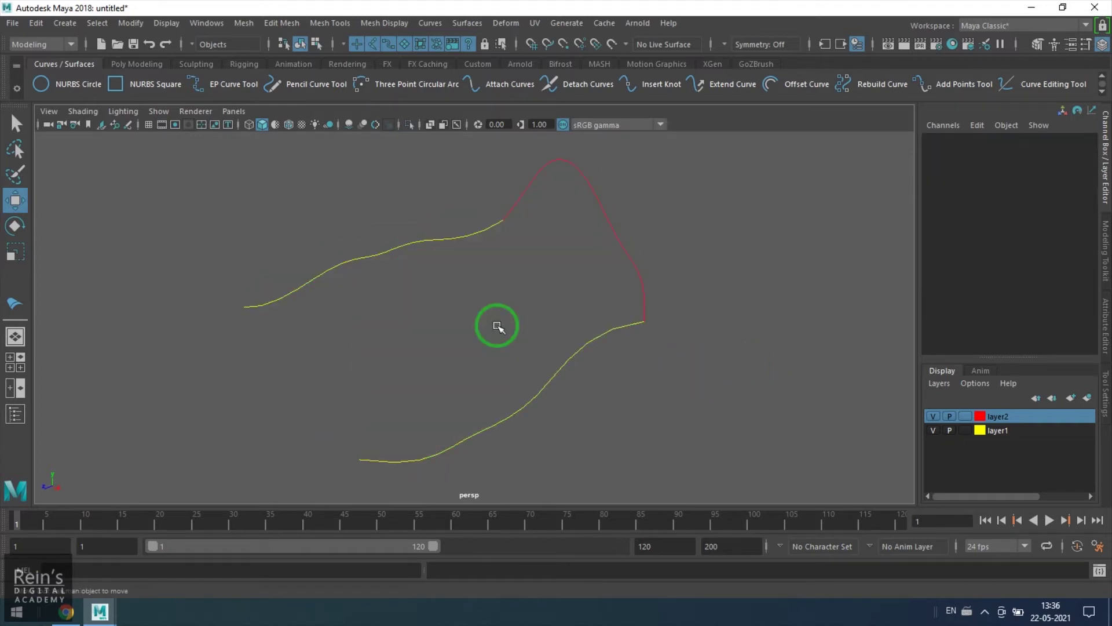
{"action": "left_click", "coordinate": [613, 227]}
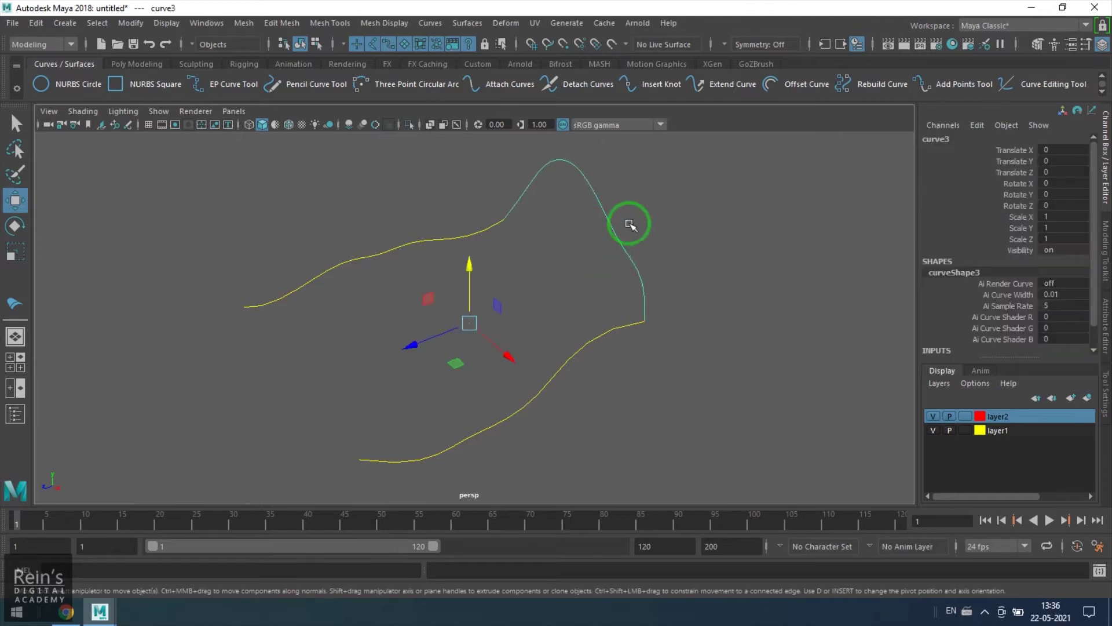
{"action": "key", "text": "Delete"}
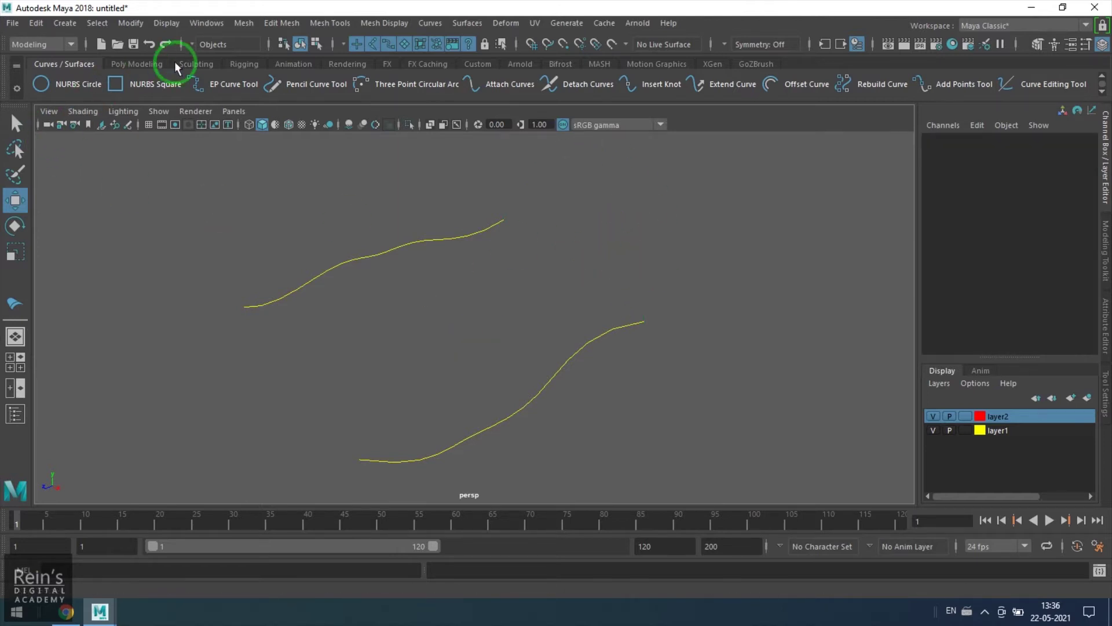
Step: Create a NURBS sphere, move it to about -8.597 in Z and scale it uniformly to about 3.919
{"action": "scroll", "coordinate": [779, 74], "scroll_direction": "down", "scroll_amount": 1}
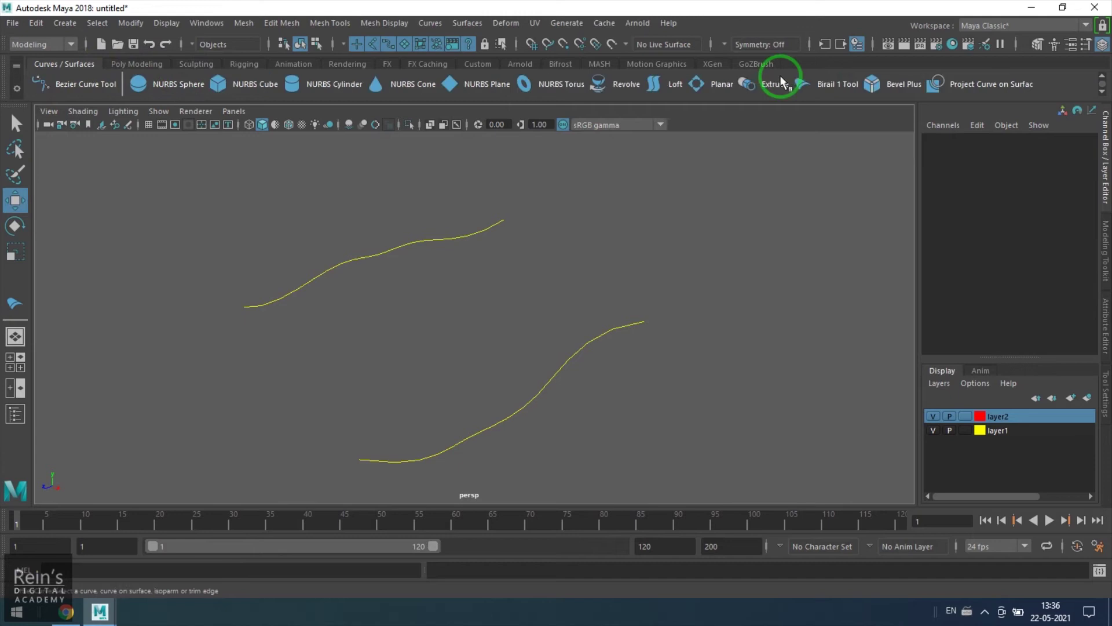
{"action": "left_click", "coordinate": [138, 84]}
{"action": "left_click", "coordinate": [655, 269]}
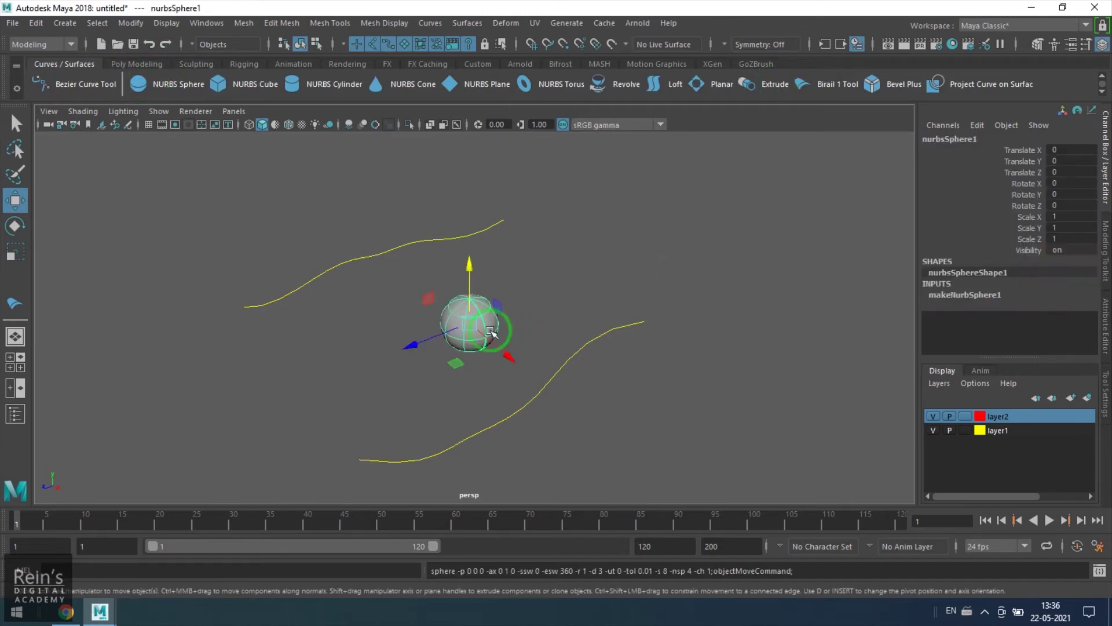
{"action": "left_click_drag", "start_coordinate": [453, 336], "coordinate": [800, 273]}
{"action": "key", "text": "r"}
Step: In the front view, scale the sphere to about 5.921 and move it to about X -0.593, Y -0.356 to cover both rails
{"action": "key", "text": "space"}
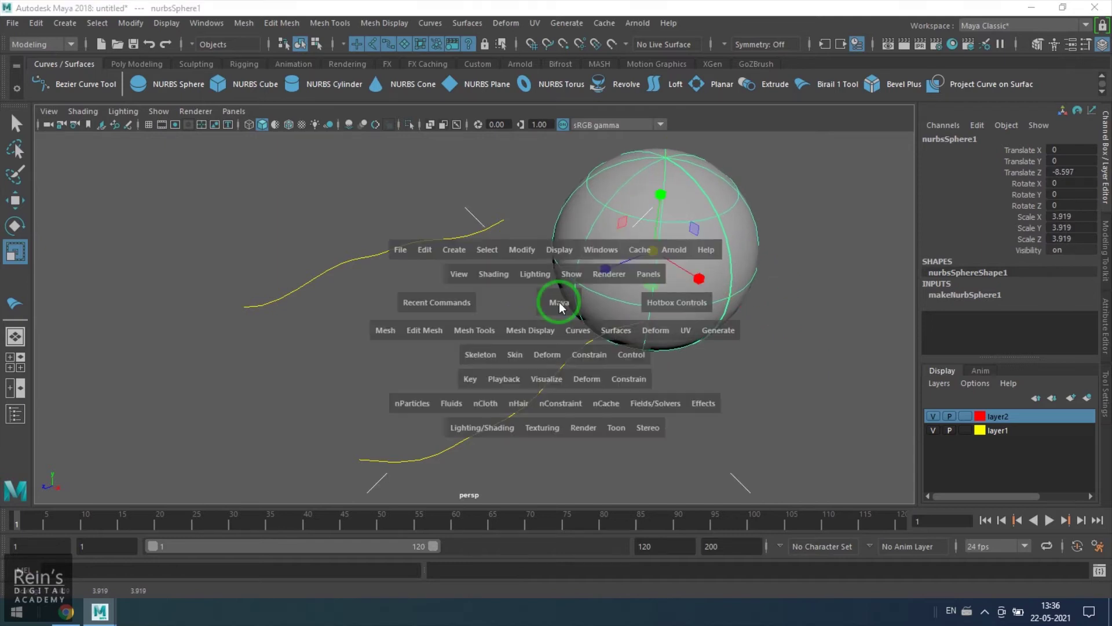
{"action": "key", "text": "space"}
{"action": "key", "text": "space"}
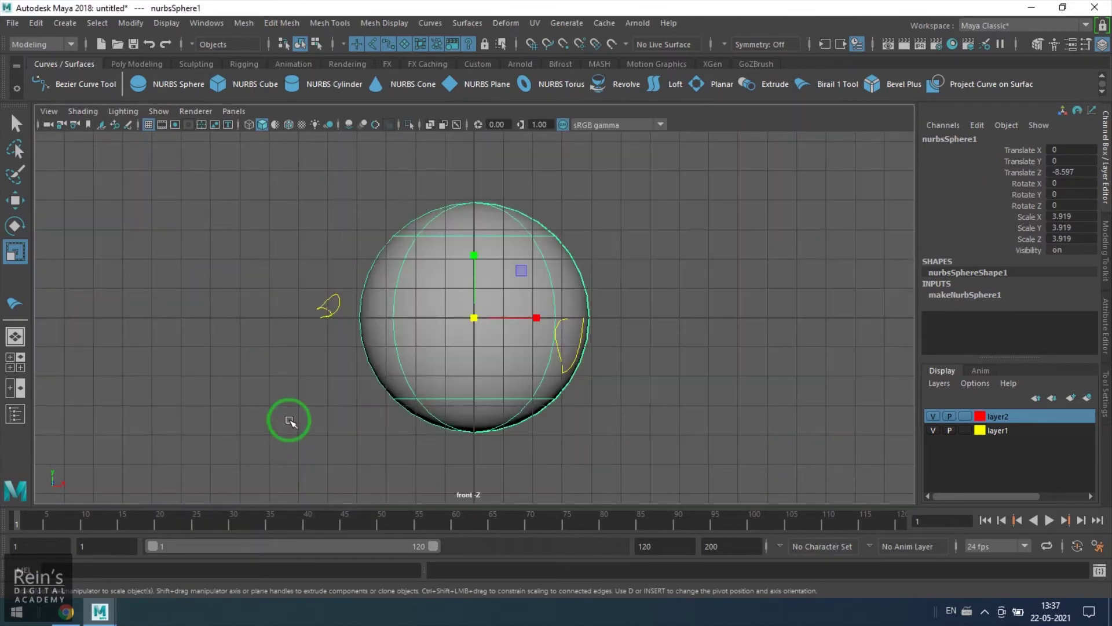
{"action": "left_click_drag", "start_coordinate": [481, 325], "coordinate": [579, 323]}
{"action": "key", "text": "w"}
{"action": "left_click_drag", "start_coordinate": [477, 317], "coordinate": [454, 329]}
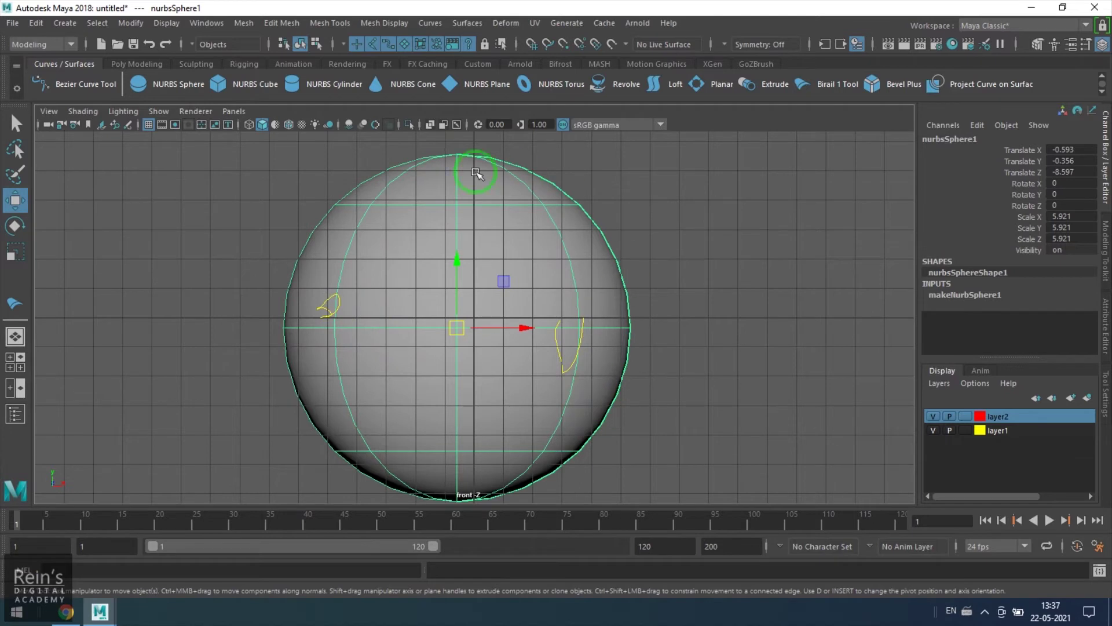
{"action": "left_click", "coordinate": [724, 318]}
{"action": "key", "text": "space"}
{"action": "key", "text": "space"}
Step: Make the NURBS sphere a live surface
{"action": "right_click_drag", "start_coordinate": [695, 266], "coordinate": [557, 329], "text": "alt"}
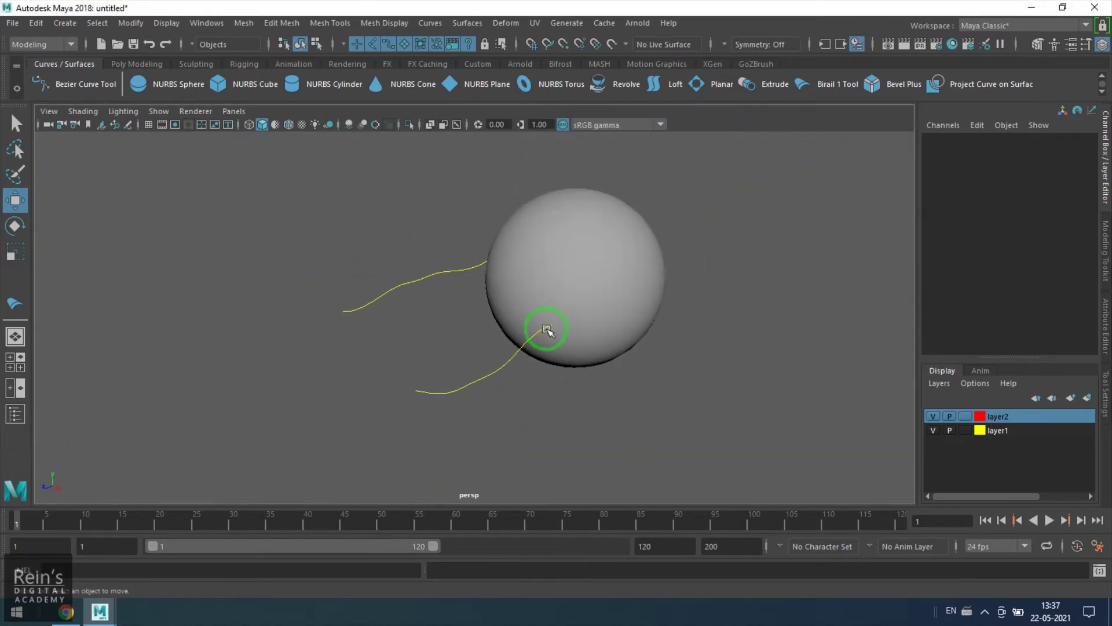
{"action": "left_click_drag", "start_coordinate": [498, 320], "coordinate": [717, 349], "text": "alt"}
{"action": "left_click", "coordinate": [504, 231]}
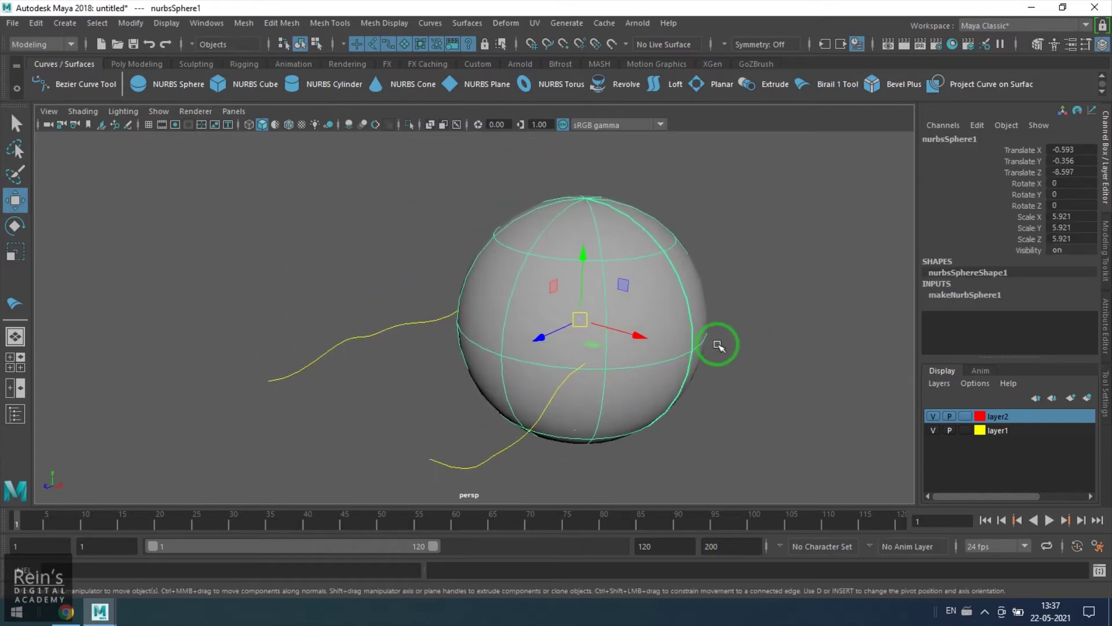
{"action": "left_click", "coordinate": [612, 44]}
Step: Draw an arched CV curve on the live sphere, running from near one yellow rail's end to the other's
{"action": "left_click_drag", "start_coordinate": [543, 179], "coordinate": [376, 389], "text": "alt"}
{"action": "left_click", "coordinate": [64, 23]}
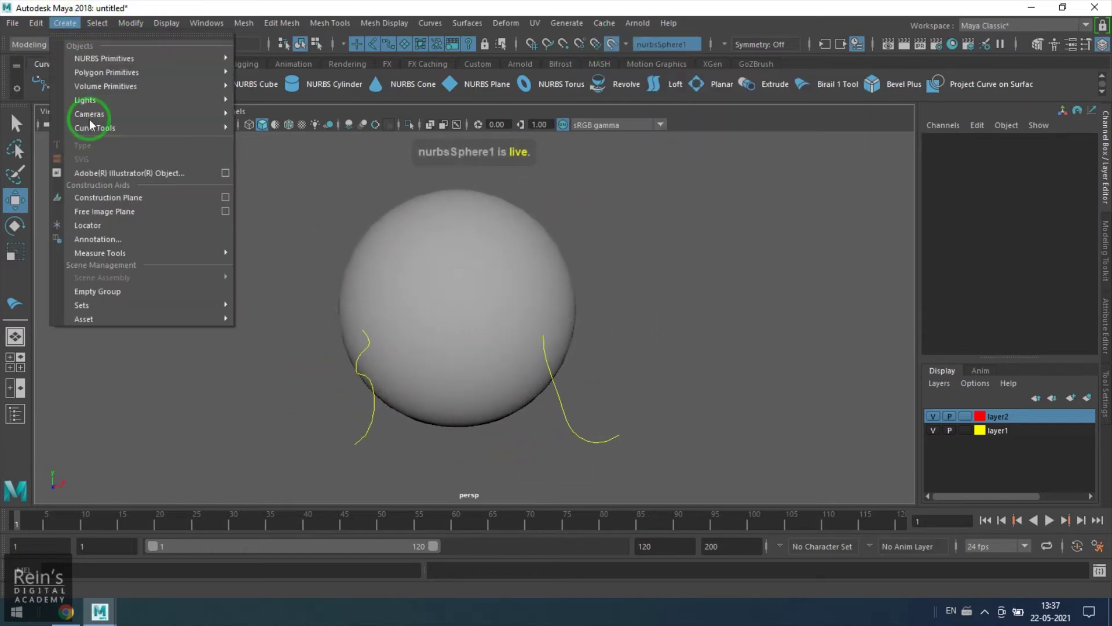
{"action": "left_click", "coordinate": [147, 126]}
{"action": "left_click", "coordinate": [256, 139]}
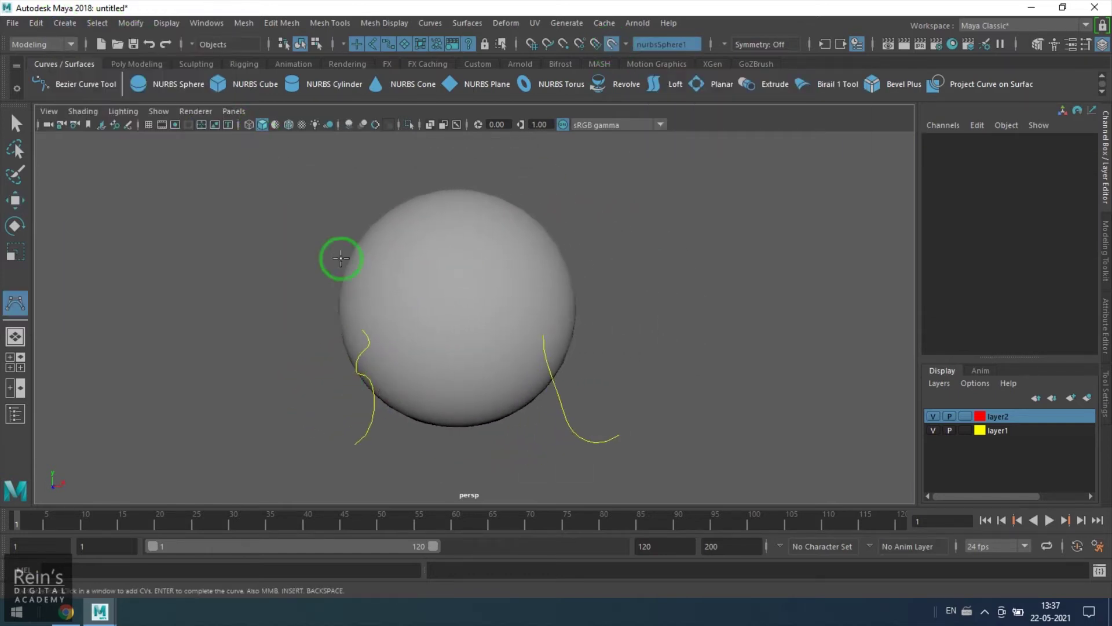
{"action": "left_click", "coordinate": [368, 324]}
{"action": "left_click", "coordinate": [375, 285]}
{"action": "left_click", "coordinate": [439, 228]}
{"action": "left_click", "coordinate": [481, 239]}
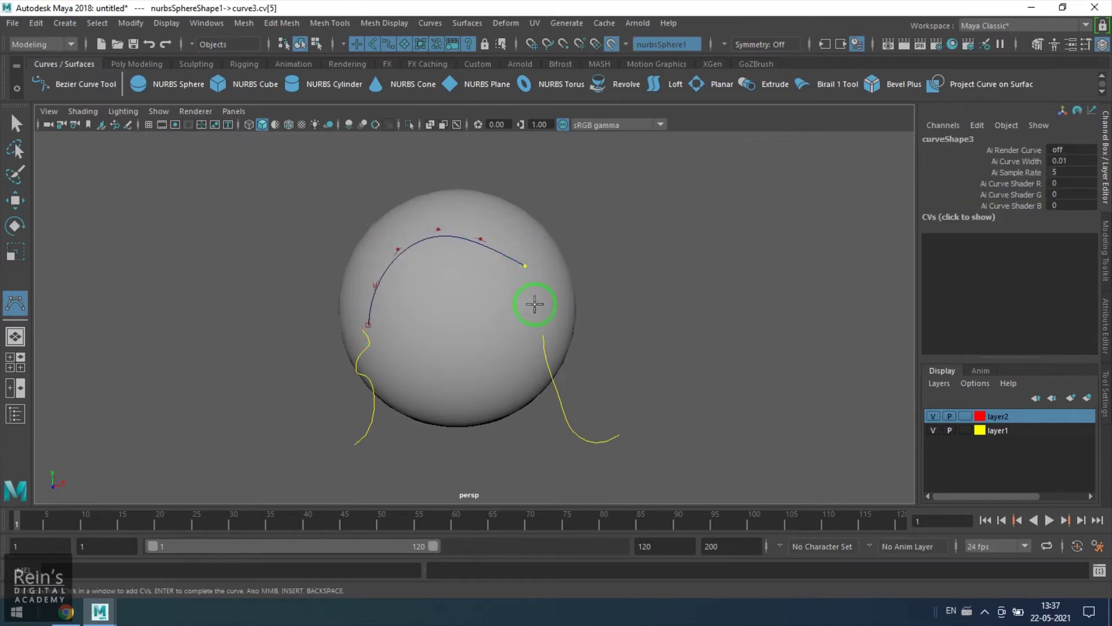
{"action": "left_click_drag", "start_coordinate": [576, 355], "coordinate": [492, 367], "text": "alt"}
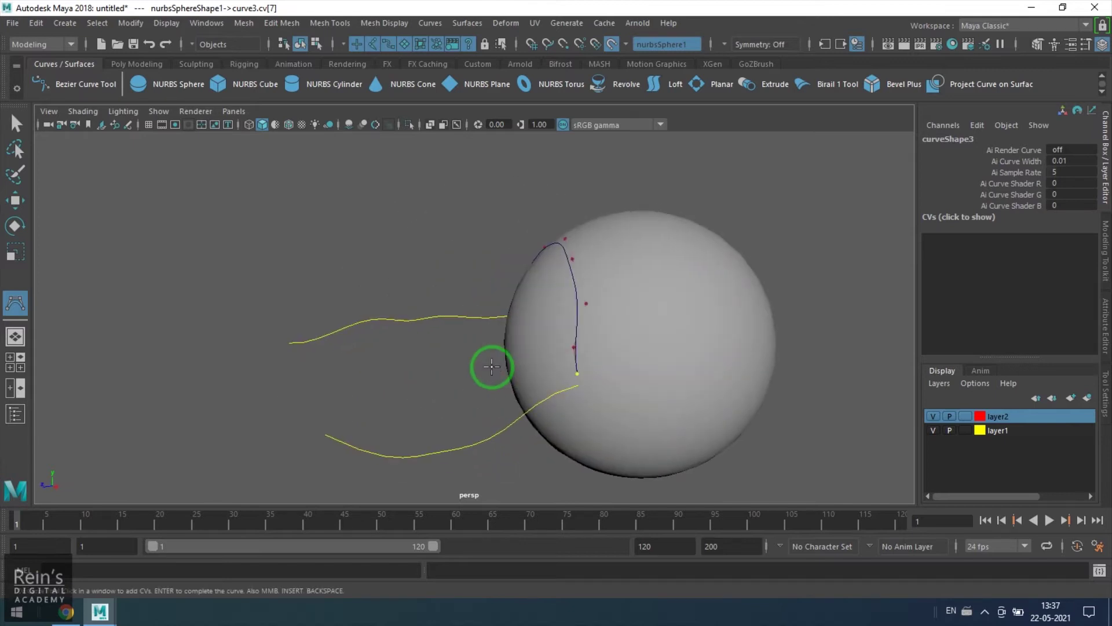
{"action": "key", "text": "Return"}
Step: Try to move the new curve across the sphere's surface
{"action": "key", "text": "w"}
{"action": "left_click_drag", "start_coordinate": [472, 359], "coordinate": [520, 399], "text": "alt"}
{"action": "left_click_drag", "start_coordinate": [487, 315], "coordinate": [499, 301]}
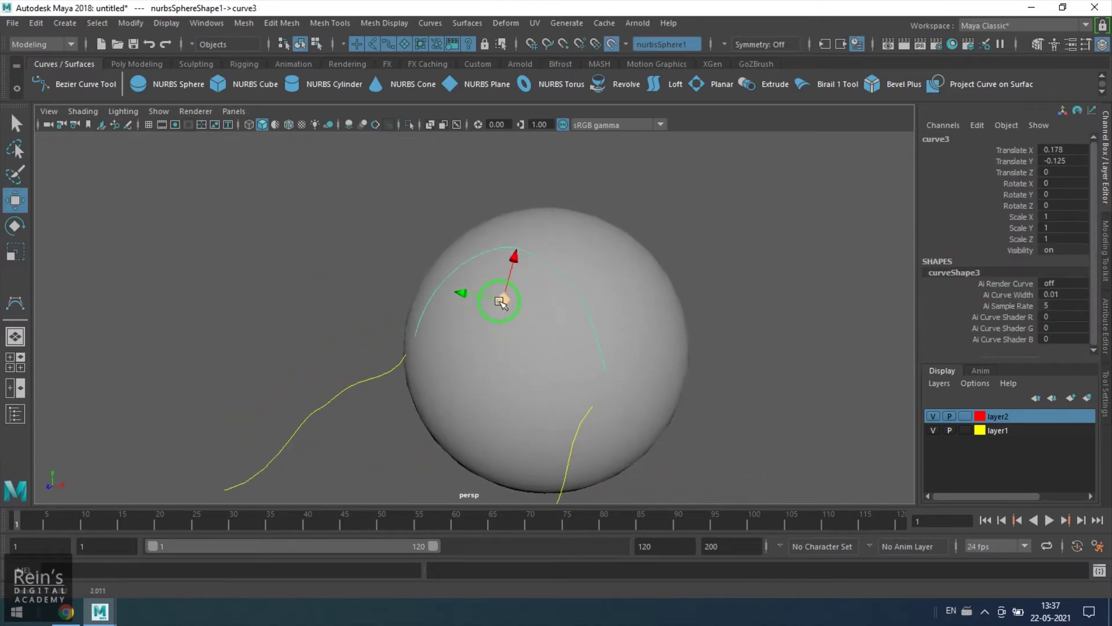
{"action": "key", "text": "ctrl+z"}
Step: Add the curve drawn on the sphere to the red display layer, layer2
{"action": "left_click_drag", "start_coordinate": [560, 399], "coordinate": [508, 418], "text": "alt"}
{"action": "middle_click_drag", "start_coordinate": [508, 419], "coordinate": [533, 355], "text": "alt"}
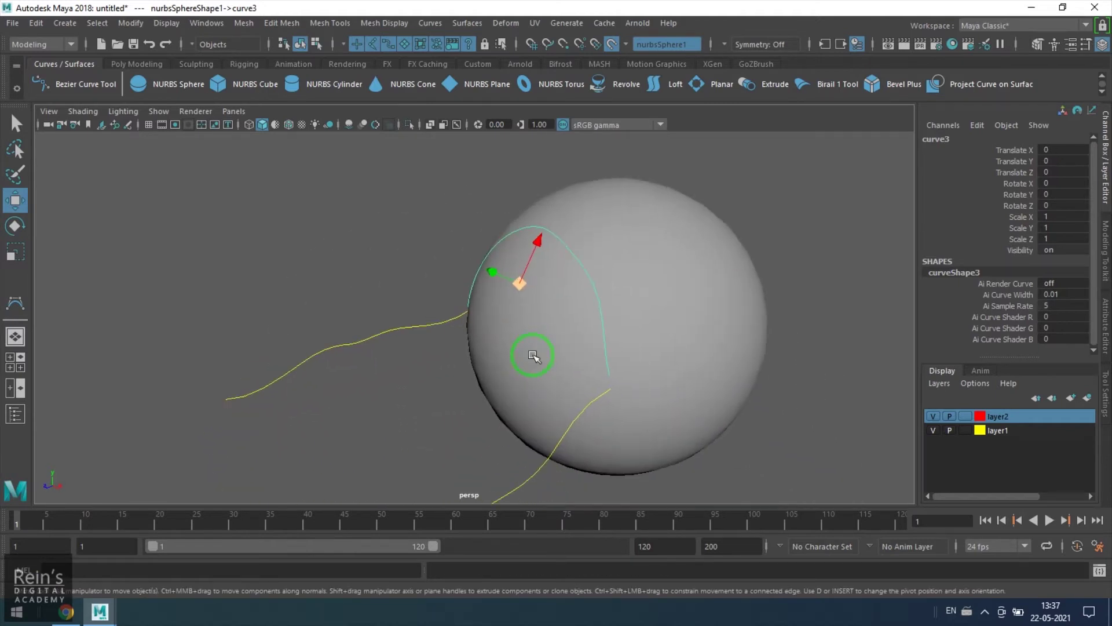
{"action": "right_click", "coordinate": [1053, 438]}
{"action": "left_click", "coordinate": [1044, 447]}
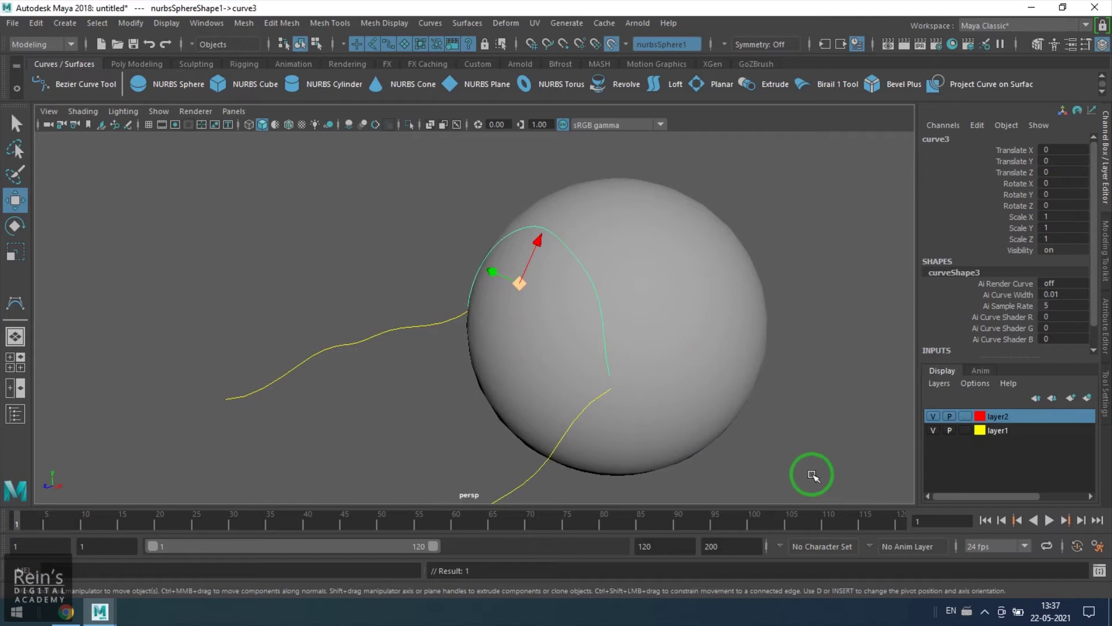
{"action": "left_click", "coordinate": [810, 471]}
Step: Select the yellow rail nearest the view and turn off the sphere's live surface mode
{"action": "left_click_drag", "start_coordinate": [608, 420], "coordinate": [399, 388], "text": "alt"}
{"action": "middle_click_drag", "start_coordinate": [433, 442], "coordinate": [405, 353], "text": "alt"}
{"action": "right_click_drag", "start_coordinate": [405, 352], "coordinate": [417, 397], "text": "alt"}
{"action": "left_click_drag", "start_coordinate": [389, 337], "coordinate": [412, 387]}
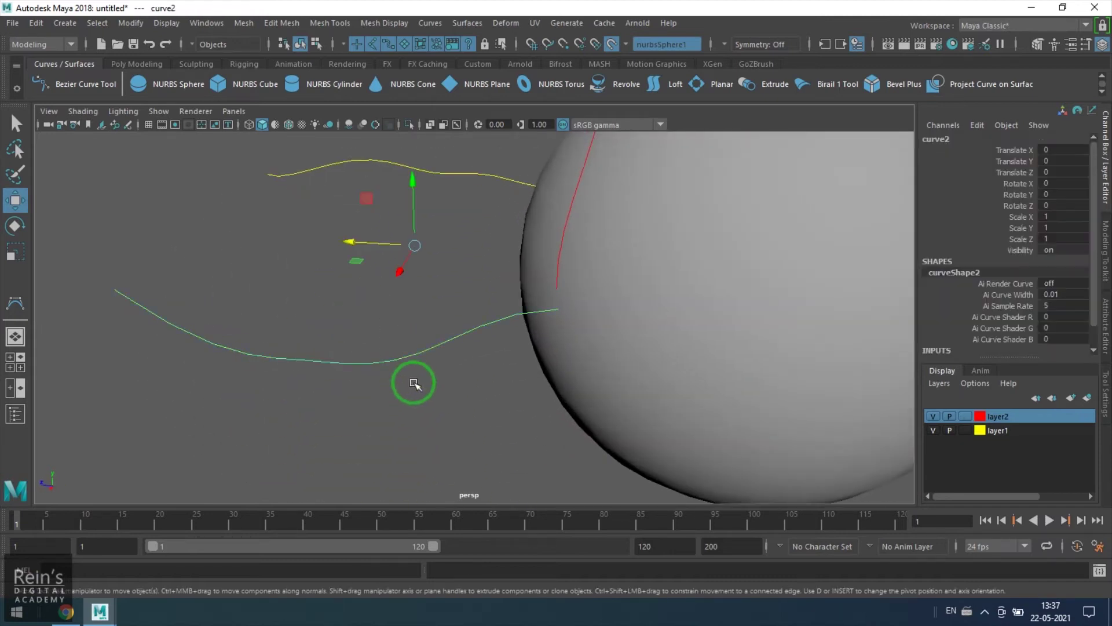
{"action": "left_click", "coordinate": [612, 43]}
Step: Display the selected rail's control vertices and move its end CV towards the lower end of the red profile
{"action": "right_click_drag", "start_coordinate": [436, 370], "coordinate": [371, 277]}
{"action": "key", "text": "4"}
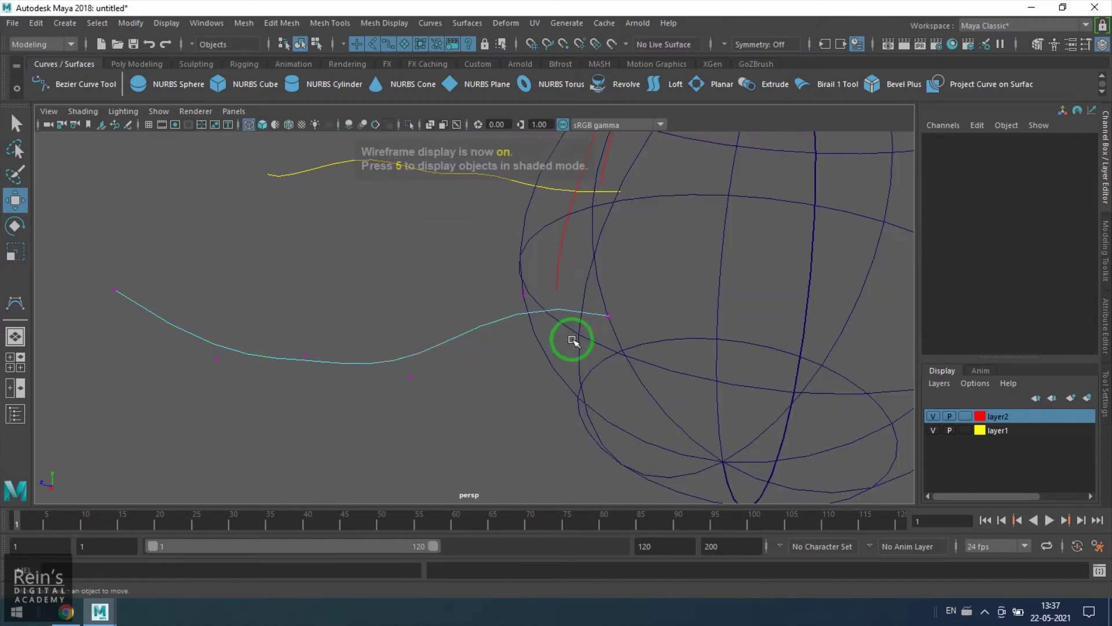
{"action": "left_click", "coordinate": [551, 323]}
{"action": "key", "text": "5"}
{"action": "left_click_drag", "start_coordinate": [519, 338], "coordinate": [469, 391], "text": "alt"}
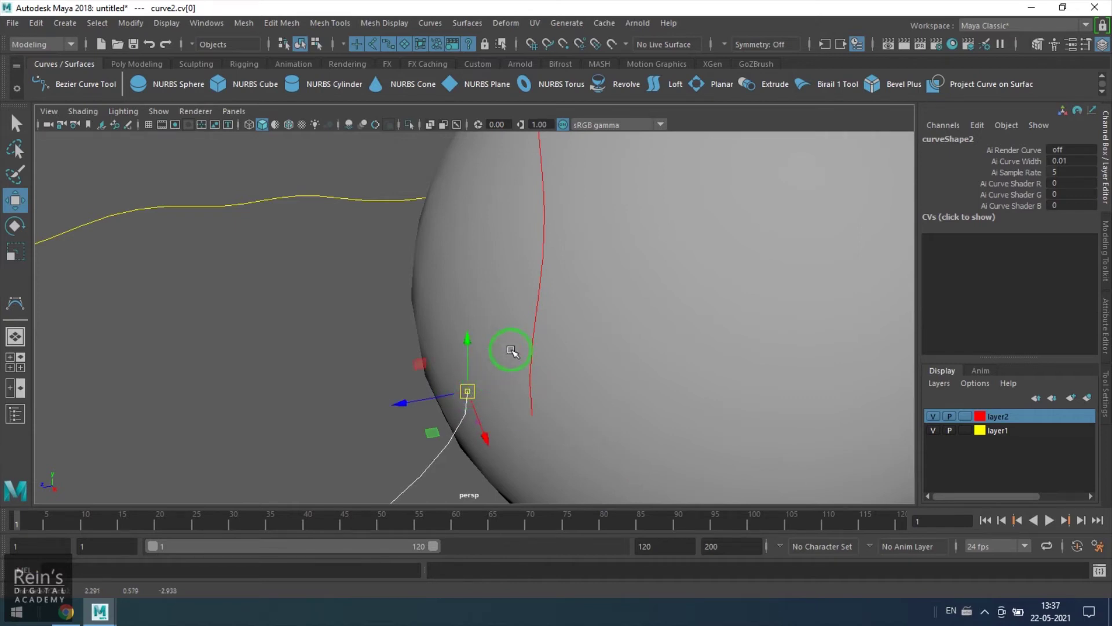
{"action": "left_click_drag", "start_coordinate": [538, 308], "coordinate": [536, 405]}
Step: Display the second yellow rail's control vertices and move its end CV nearest the sphere
{"action": "left_click", "coordinate": [521, 467]}
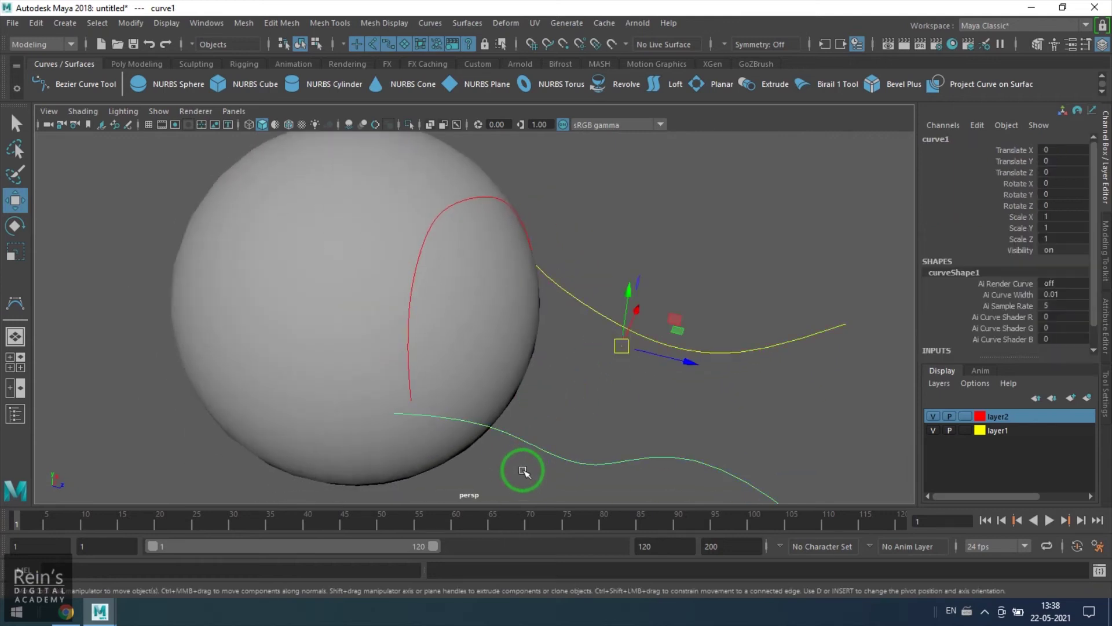
{"action": "left_click_drag", "start_coordinate": [521, 467], "coordinate": [640, 437], "text": "alt"}
{"action": "left_click", "coordinate": [561, 441]}
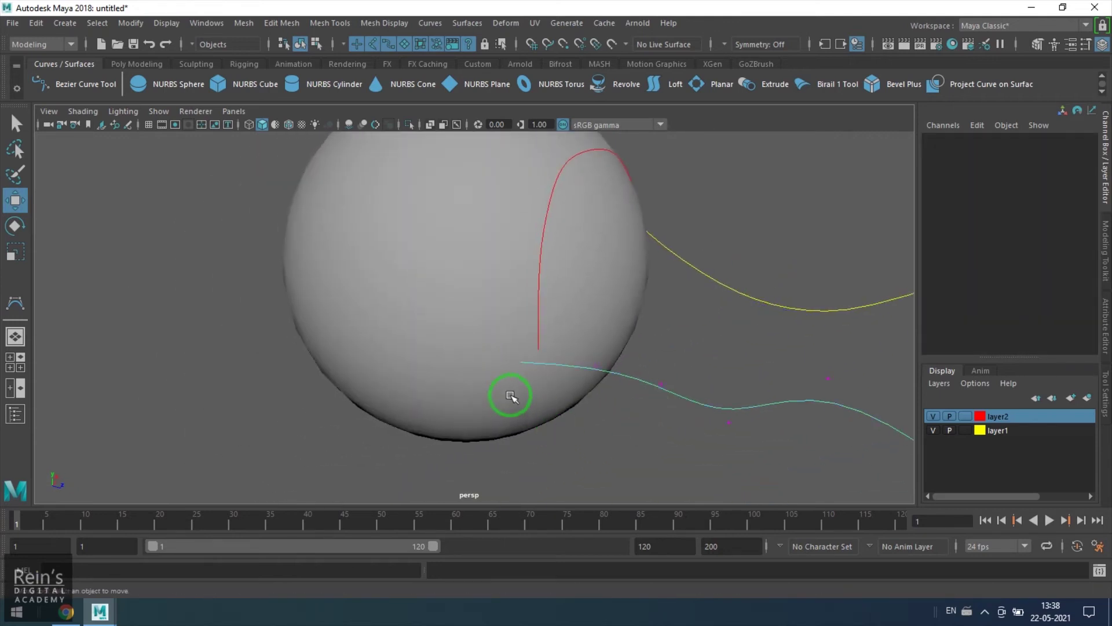
{"action": "key", "text": "4"}
{"action": "left_click", "coordinate": [520, 376]}
{"action": "key", "text": "5"}
{"action": "left_click_drag", "start_coordinate": [520, 376], "coordinate": [590, 326]}
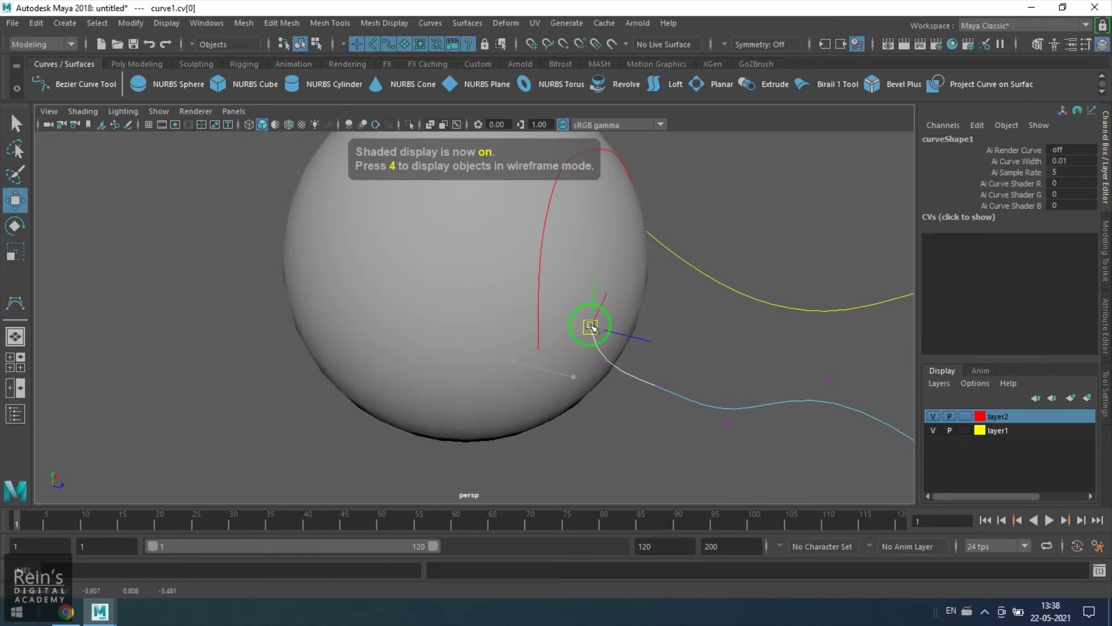
Step: Snap the rail's end CV to the free end of the red profile curve and return to object selection
{"action": "middle_click_drag", "start_coordinate": [546, 245], "coordinate": [556, 411]}
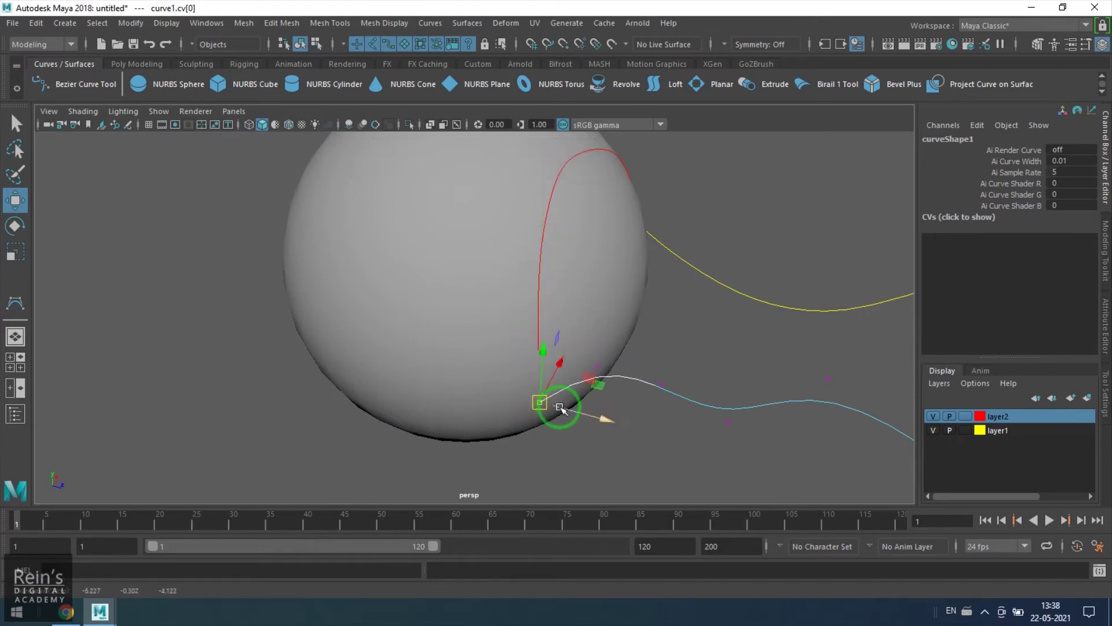
{"action": "key", "text": "4"}
{"action": "left_click_drag", "start_coordinate": [559, 367], "coordinate": [485, 347], "text": "alt"}
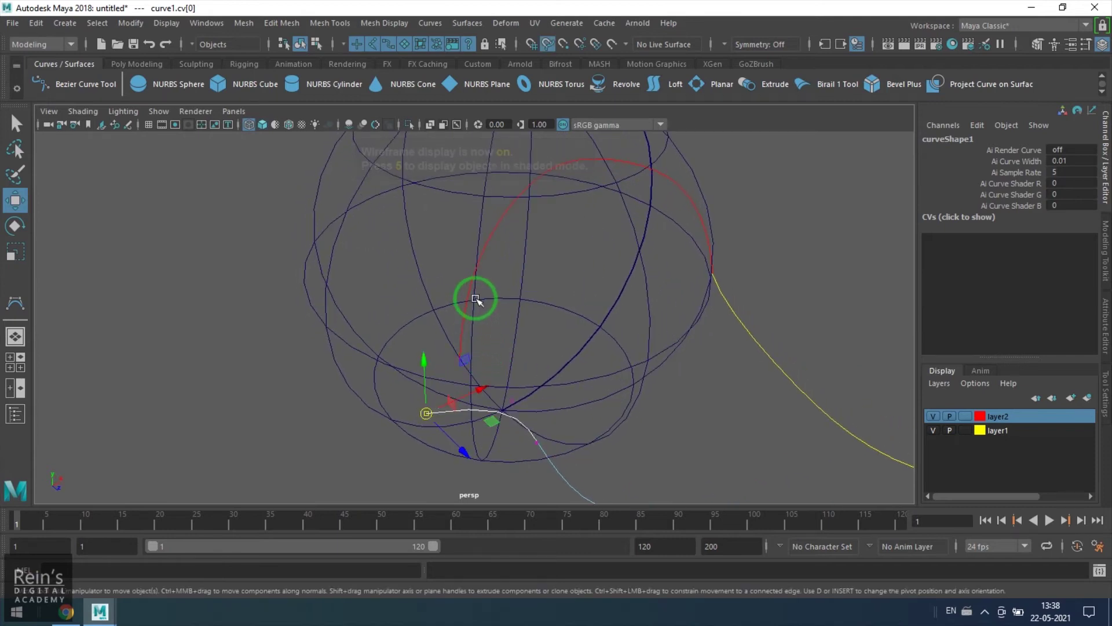
{"action": "middle_click_drag", "start_coordinate": [468, 303], "coordinate": [489, 384]}
{"action": "key", "text": "5"}
{"action": "mouse_move", "coordinate": [499, 373]}
{"action": "left_mouse_down", "text": "alt"}
{"action": "mouse_move", "coordinate": [551, 340]}
{"action": "mouse_move", "coordinate": [447, 340]}
{"action": "left_mouse_up", "text": "alt"}
{"action": "left_click", "coordinate": [300, 44]}
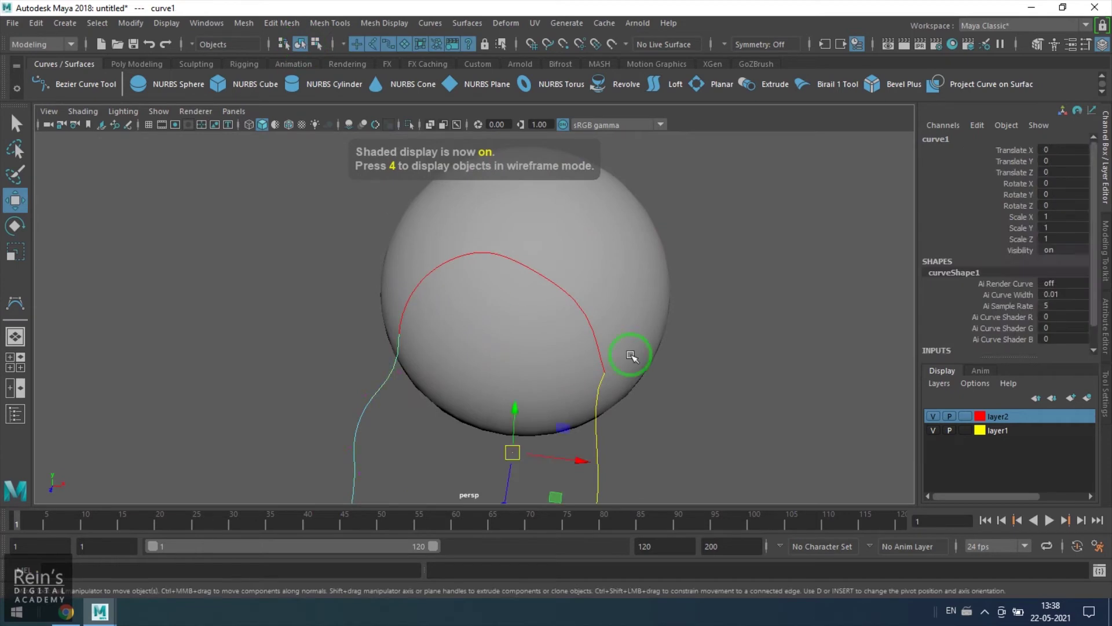
{"action": "left_click", "coordinate": [672, 394]}
{"action": "scroll", "coordinate": [672, 394], "scroll_direction": "down", "scroll_amount": 3}
{"action": "left_click_drag", "start_coordinate": [671, 390], "coordinate": [578, 356], "text": "alt"}
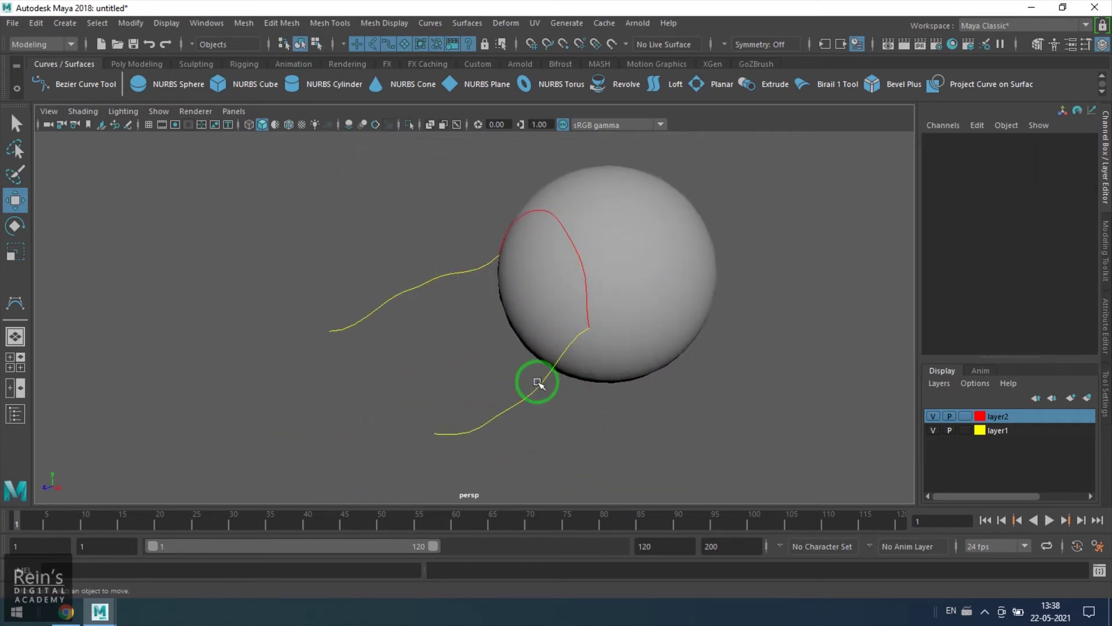
{"action": "mouse_move", "coordinate": [537, 384]}
{"action": "left_mouse_down", "text": "alt"}
{"action": "mouse_move", "coordinate": [502, 365]}
{"action": "mouse_move", "coordinate": [546, 385]}
{"action": "left_mouse_up", "text": "alt"}
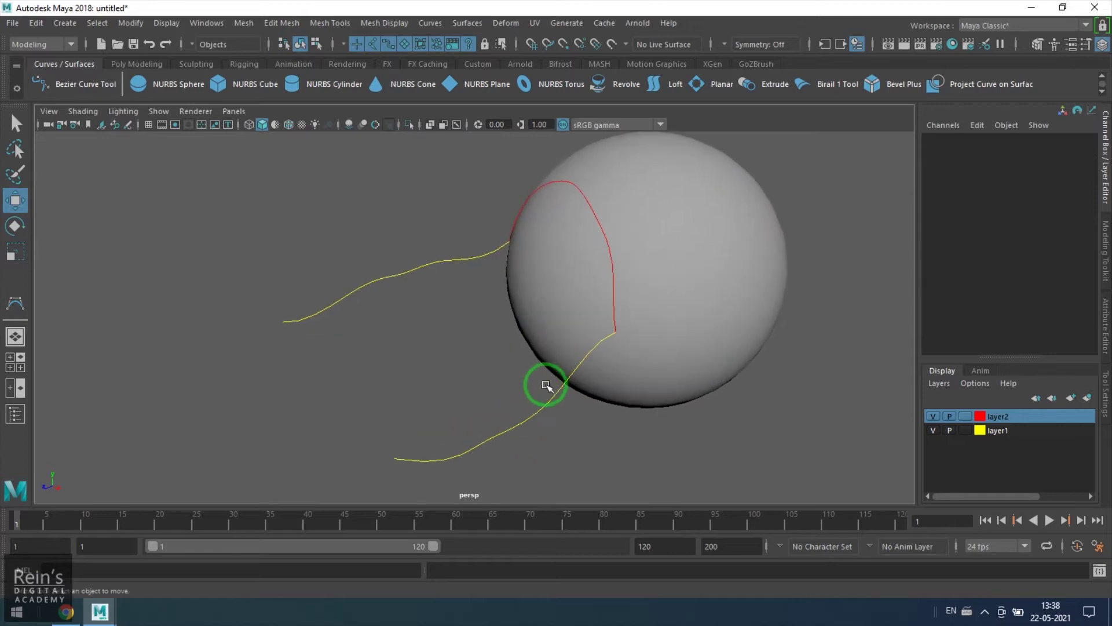
Step: Start the Birail 1 Tool with proportional transform control, NURBS output, and profile continuity and rebuild off
{"action": "left_click", "coordinate": [468, 23]}
{"action": "mouse_move", "coordinate": [528, 102]}
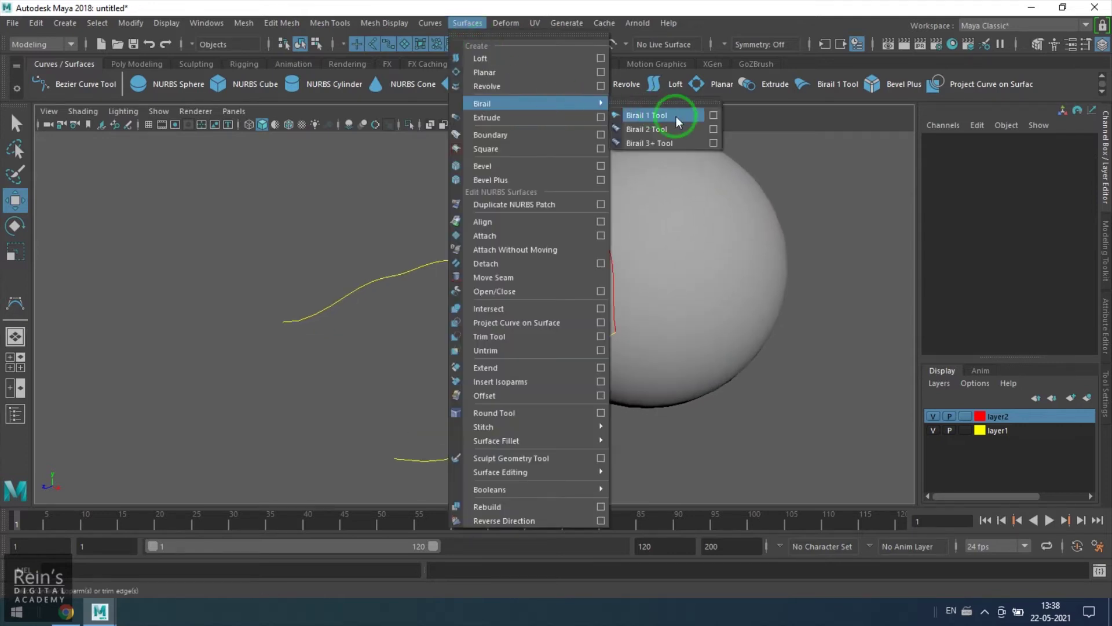
{"action": "left_click", "coordinate": [718, 115]}
{"action": "left_click", "coordinate": [680, 111]}
{"action": "left_click", "coordinate": [703, 142]}
{"action": "left_click", "coordinate": [815, 161]}
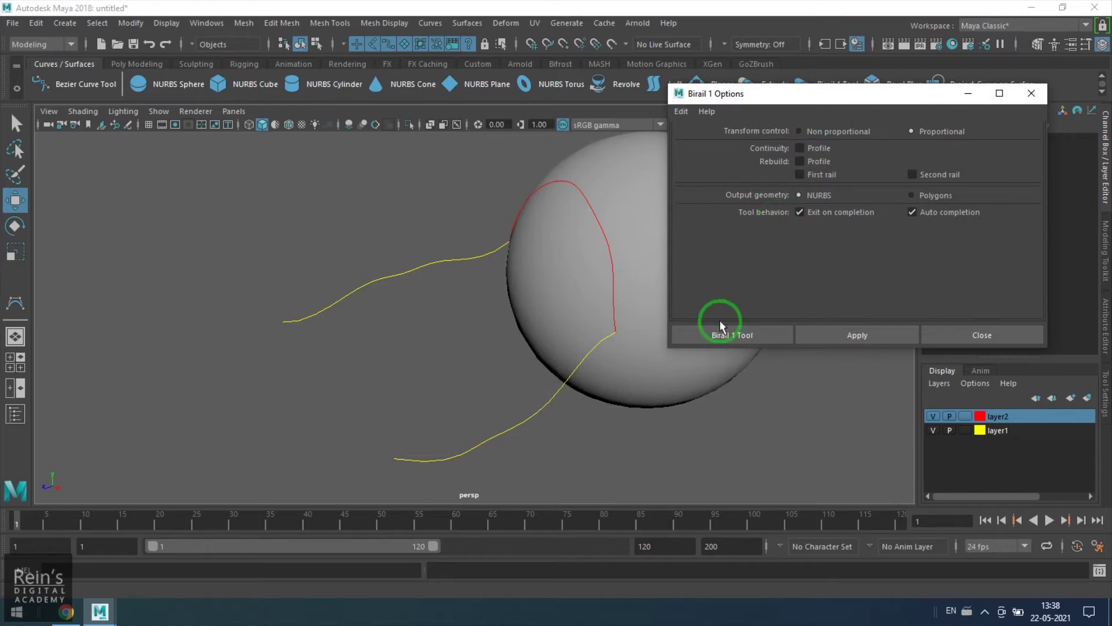
{"action": "left_click", "coordinate": [718, 336]}
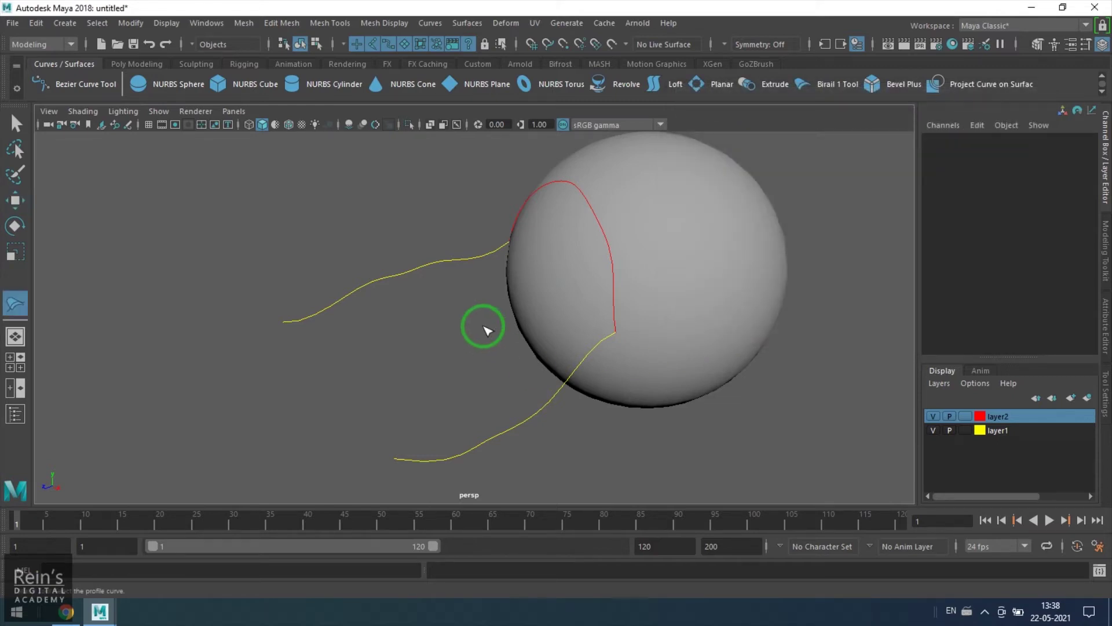
Step: Build the birail surface with the red curve on the sphere as profile and the two yellow curves as rails
{"action": "key", "text": "4"}
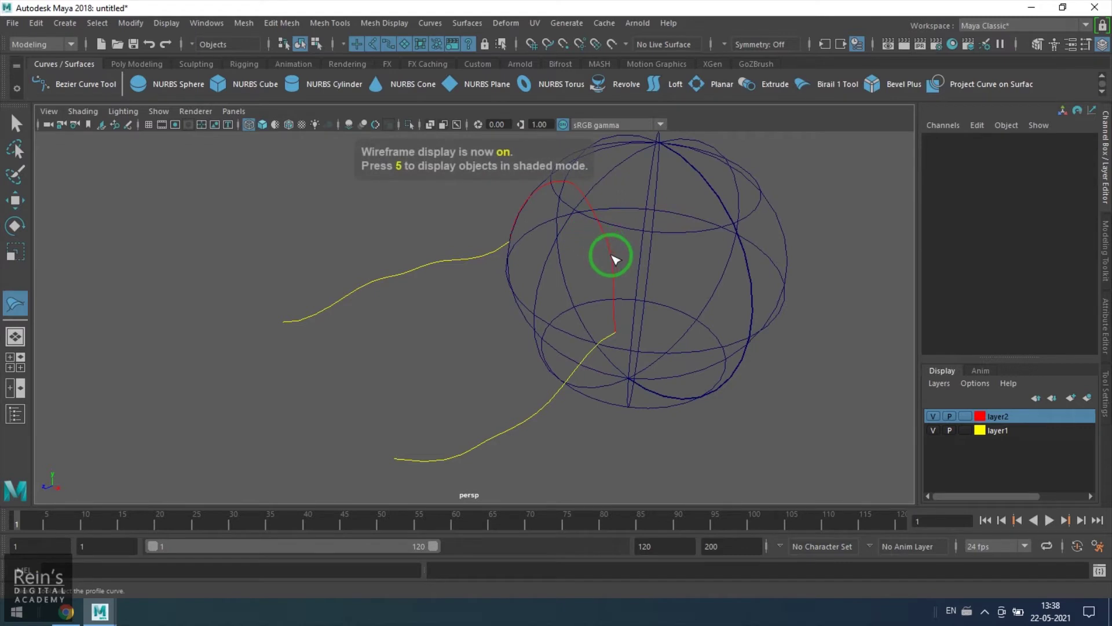
{"action": "left_click", "coordinate": [613, 256]}
{"action": "key", "text": "5"}
{"action": "left_click", "coordinate": [440, 262]}
{"action": "left_click", "coordinate": [549, 406]}
{"action": "left_click", "coordinate": [648, 431]}
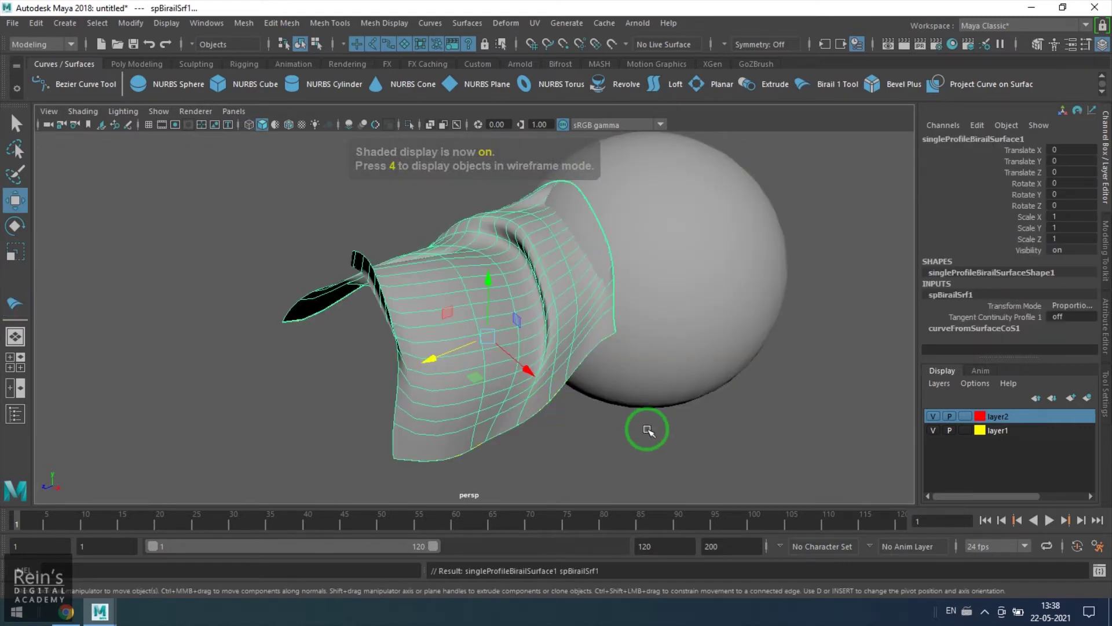
{"action": "left_click", "coordinate": [647, 432]}
Step: Display the near rail's control vertices and reshape the rail by raising a CV close to the sphere
{"action": "left_click_drag", "start_coordinate": [648, 431], "coordinate": [397, 380], "text": "alt"}
{"action": "left_click", "coordinate": [400, 376]}
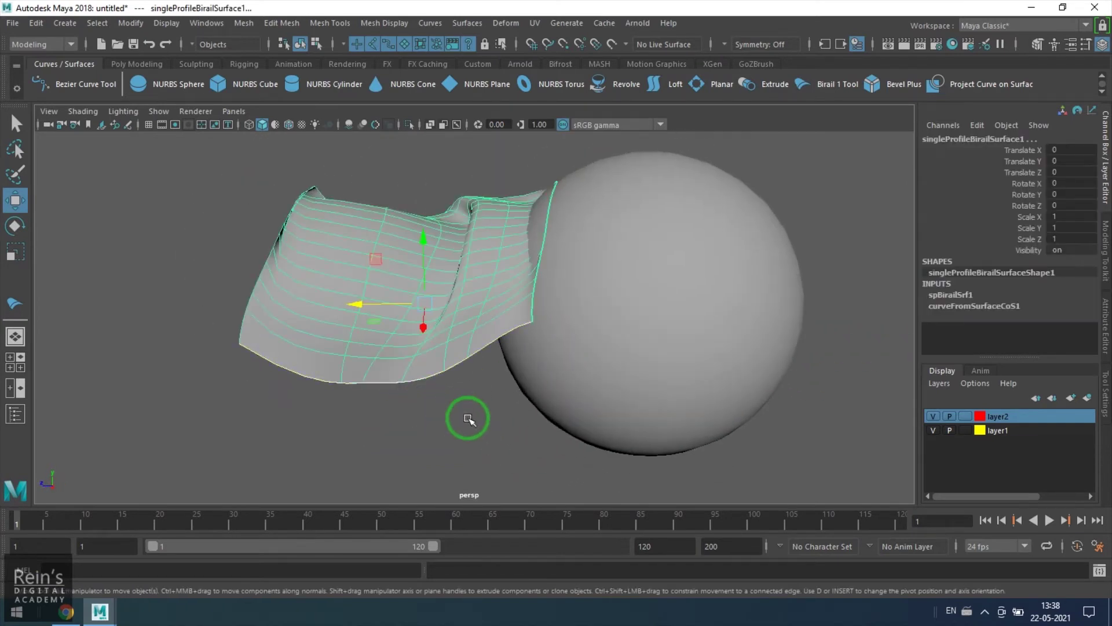
{"action": "left_click", "coordinate": [410, 382]}
{"action": "left_click", "coordinate": [472, 409]}
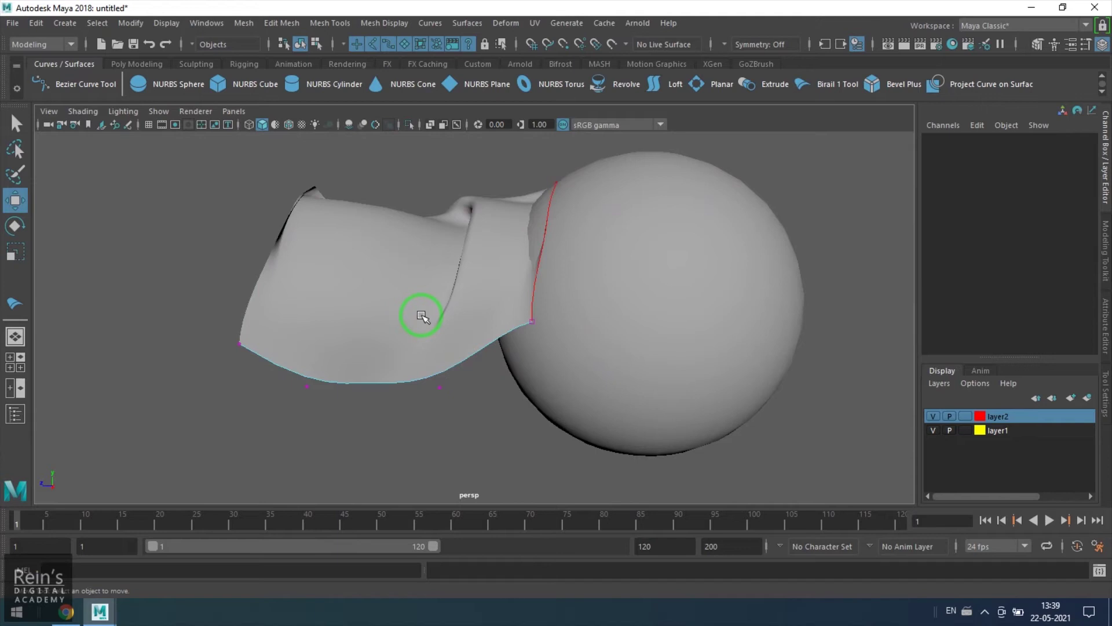
{"action": "key", "text": "4"}
{"action": "left_click_drag", "start_coordinate": [510, 330], "coordinate": [406, 400]}
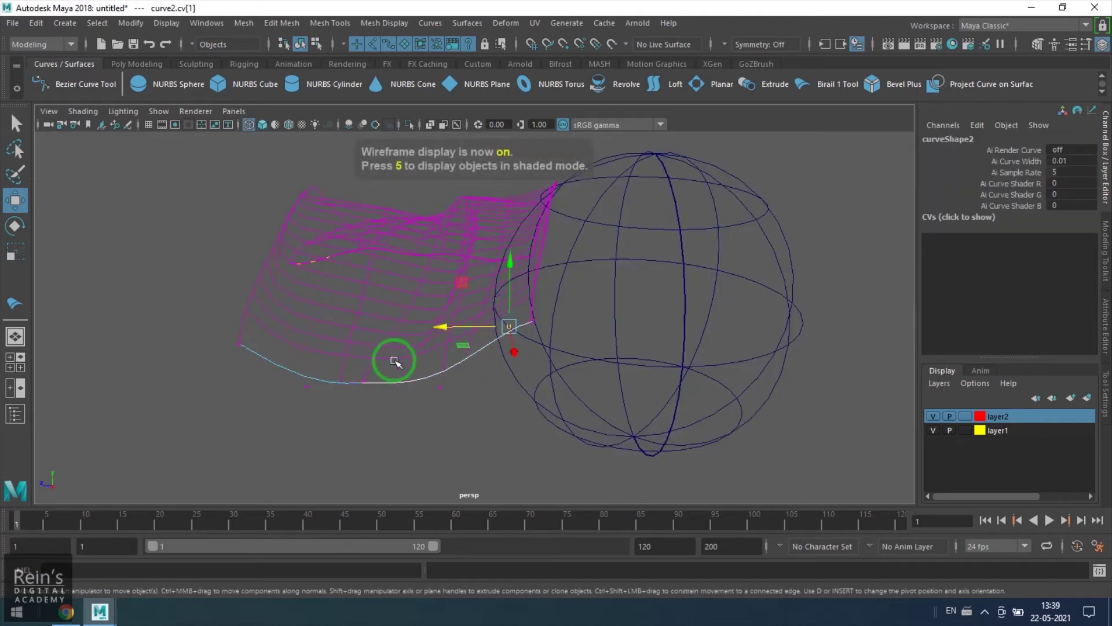
{"action": "key", "text": "5"}
{"action": "left_click_drag", "start_coordinate": [434, 337], "coordinate": [435, 293]}
Step: Raise the near rail's remaining middle CVs and move its free end CV farther away from the sphere
{"action": "key", "text": "4"}
{"action": "mouse_move", "coordinate": [385, 398]}
{"action": "left_mouse_down"}
{"action": "mouse_move", "coordinate": [358, 318]}
{"action": "mouse_move", "coordinate": [359, 264]}
{"action": "left_mouse_up"}
{"action": "key", "text": "5"}
{"action": "mouse_move", "coordinate": [293, 377]}
{"action": "left_mouse_down"}
{"action": "mouse_move", "coordinate": [301, 347]}
{"action": "mouse_move", "coordinate": [283, 280]}
{"action": "left_mouse_up"}
{"action": "left_click", "coordinate": [237, 343]}
{"action": "left_click_drag", "start_coordinate": [238, 343], "coordinate": [152, 342]}
{"action": "left_click_drag", "start_coordinate": [253, 293], "coordinate": [313, 333]}
{"action": "key", "text": "4"}
{"action": "left_click", "coordinate": [359, 308]}
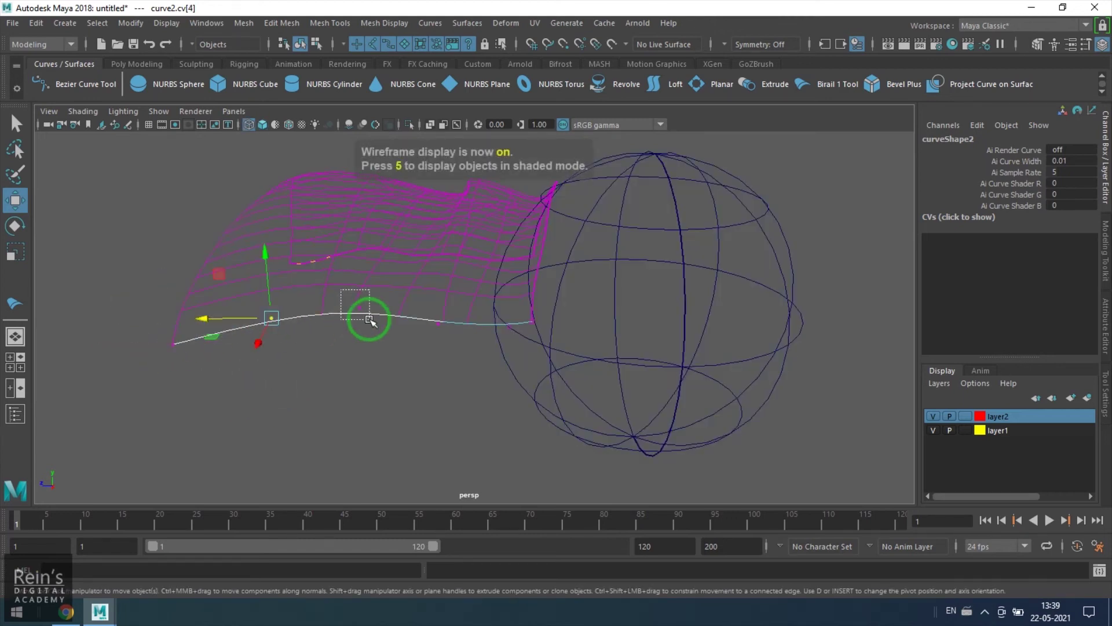
{"action": "key", "text": "5"}
Step: Display the opposite rail's control vertices and move the CV next to its sphere end outward along Z
{"action": "left_click_drag", "start_coordinate": [283, 307], "coordinate": [606, 318], "text": "alt"}
{"action": "mouse_move", "coordinate": [508, 260]}
{"action": "left_mouse_down"}
{"action": "mouse_move", "coordinate": [531, 296]}
{"action": "mouse_move", "coordinate": [522, 257]}
{"action": "left_mouse_up"}
{"action": "left_click", "coordinate": [462, 363]}
{"action": "right_click_drag", "start_coordinate": [462, 362], "coordinate": [528, 412], "text": "alt"}
{"action": "key", "text": "4"}
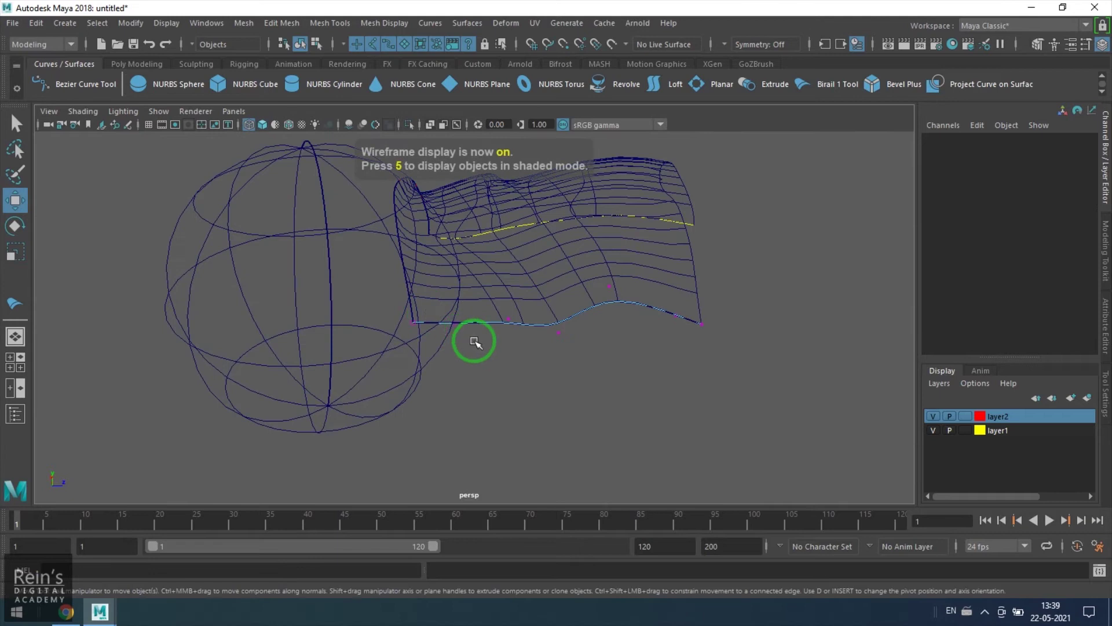
{"action": "left_click", "coordinate": [457, 324]}
{"action": "key", "text": "5"}
{"action": "key", "text": "4"}
{"action": "left_click", "coordinate": [508, 319]}
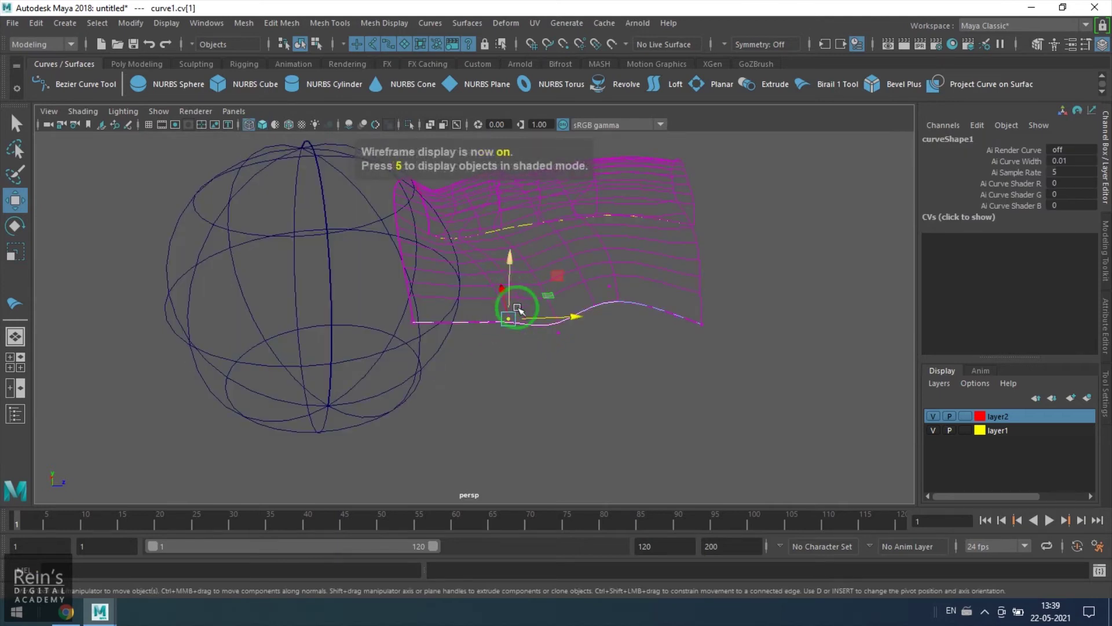
{"action": "left_click", "coordinate": [577, 316]}
{"action": "middle_click_drag", "start_coordinate": [576, 316], "coordinate": [720, 315]}
Step: Move the opposite rail's outer CVs farther from the sphere and return to shaded display
{"action": "left_click", "coordinate": [676, 291]}
{"action": "left_click_drag", "start_coordinate": [658, 304], "coordinate": [704, 331]}
{"action": "middle_click_drag", "start_coordinate": [738, 318], "coordinate": [844, 318]}
{"action": "key", "text": "5"}
{"action": "mouse_move", "coordinate": [844, 318]}
{"action": "right_mouse_down", "text": "alt"}
{"action": "mouse_move", "coordinate": [554, 290]}
{"action": "mouse_move", "coordinate": [729, 290]}
{"action": "right_mouse_up", "text": "alt"}
{"action": "left_click_drag", "start_coordinate": [729, 290], "coordinate": [534, 222], "text": "alt"}
{"action": "left_click", "coordinate": [534, 223]}
{"action": "scroll", "coordinate": [608, 307], "scroll_direction": "up", "scroll_amount": 5}
{"action": "left_click_drag", "start_coordinate": [608, 330], "coordinate": [627, 307], "text": "alt"}
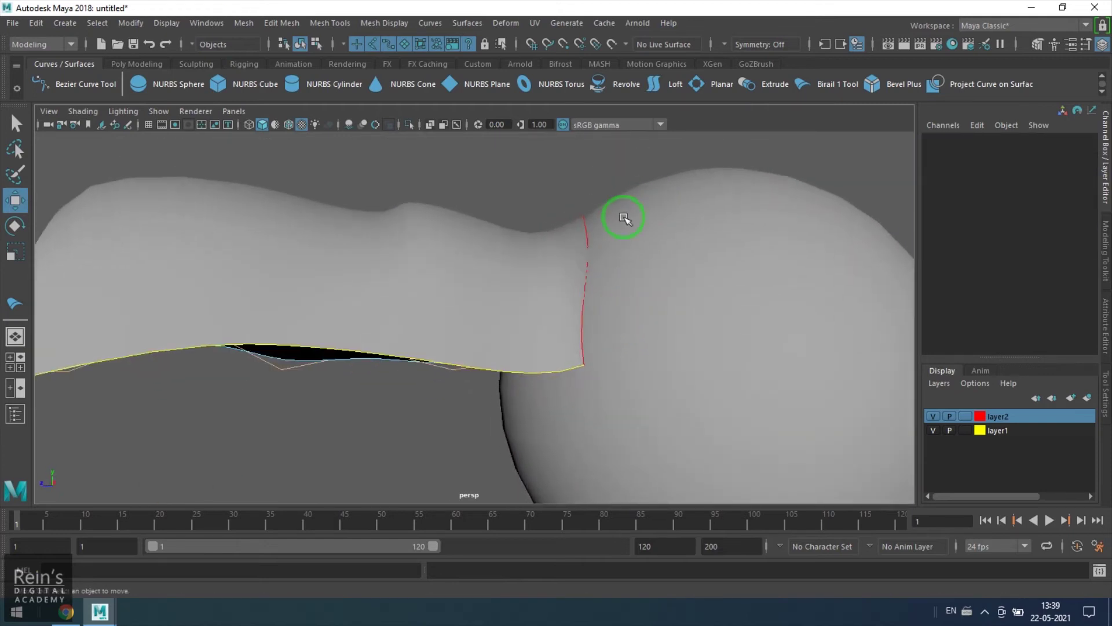
Step: Assign a new Lambert material to the NURBS sphere
{"action": "left_click", "coordinate": [539, 261]}
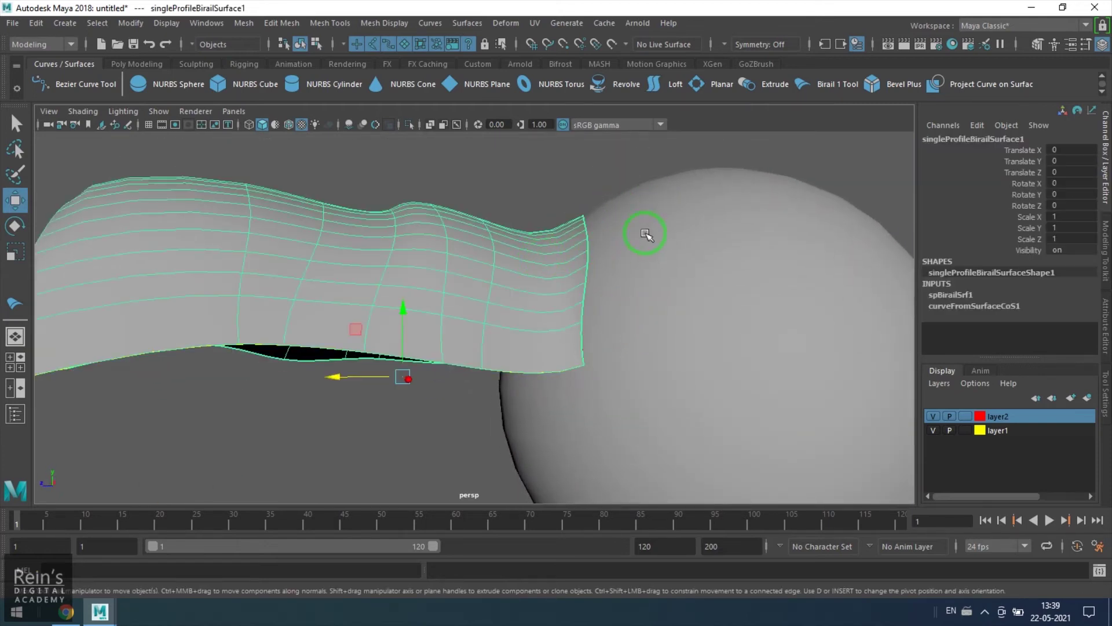
{"action": "left_click", "coordinate": [672, 275]}
{"action": "right_click_drag", "start_coordinate": [668, 228], "coordinate": [716, 538]}
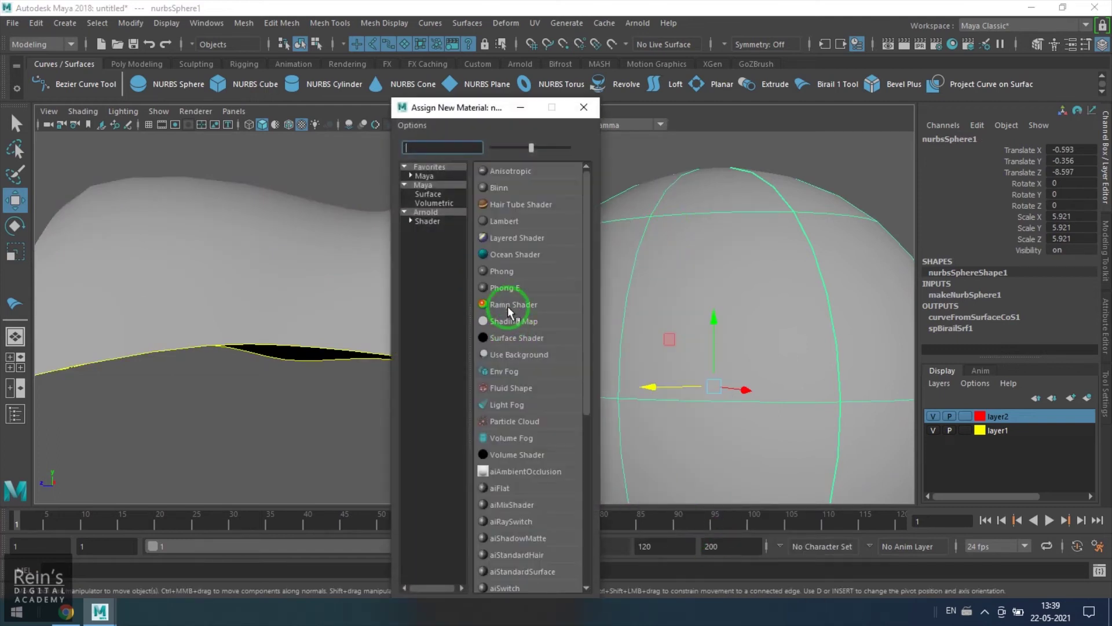
{"action": "left_click", "coordinate": [504, 222]}
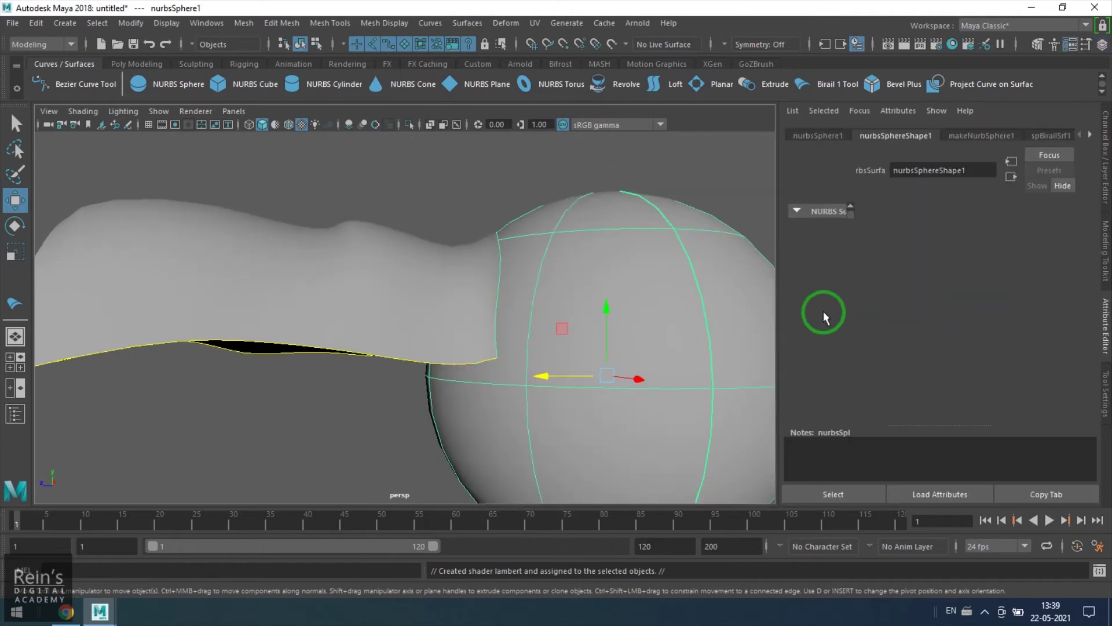
Step: Set the color of the sphere's lambert2 material to red
{"action": "left_click", "coordinate": [1091, 135]}
{"action": "left_click", "coordinate": [1050, 135]}
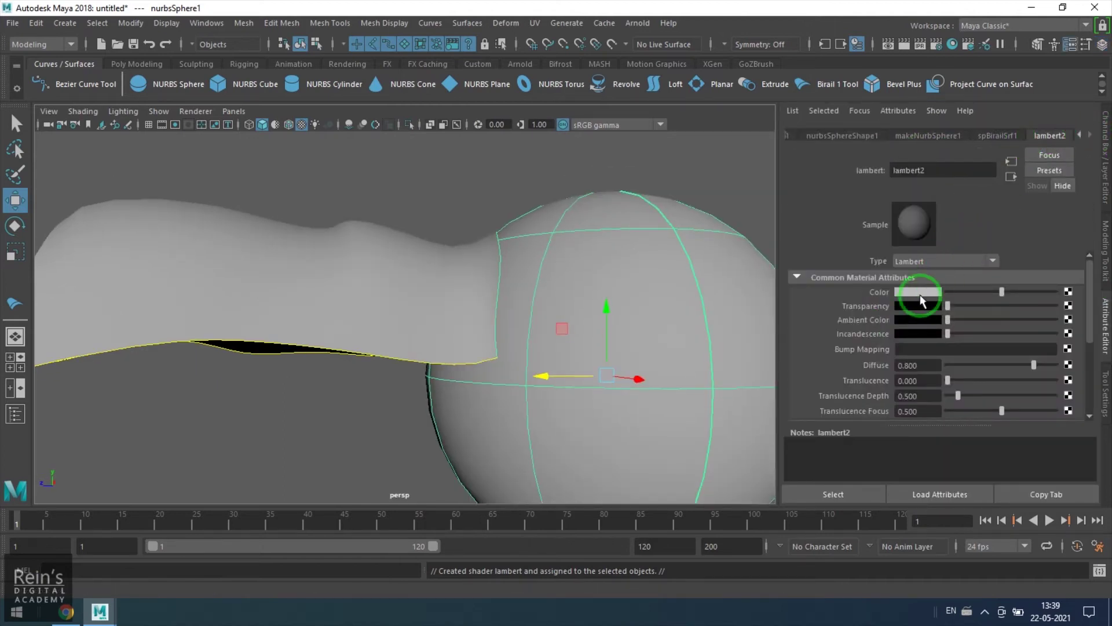
{"action": "left_click", "coordinate": [921, 300]}
{"action": "left_click", "coordinate": [872, 259]}
{"action": "left_click", "coordinate": [447, 256]}
{"action": "right_click_drag", "start_coordinate": [409, 251], "coordinate": [243, 435]}
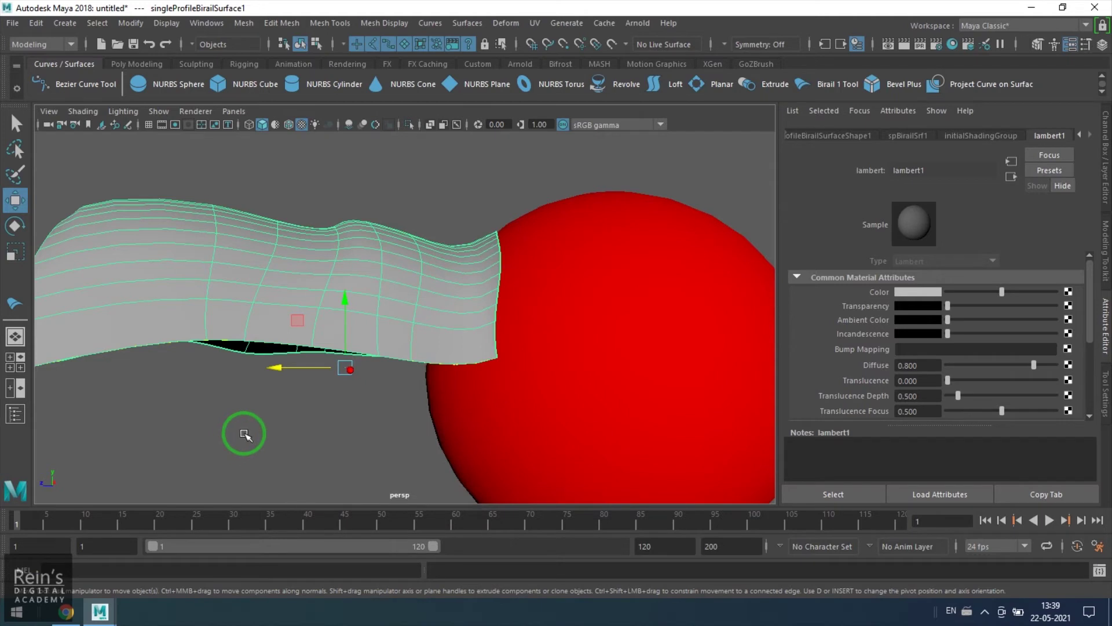
{"action": "left_click", "coordinate": [244, 434]}
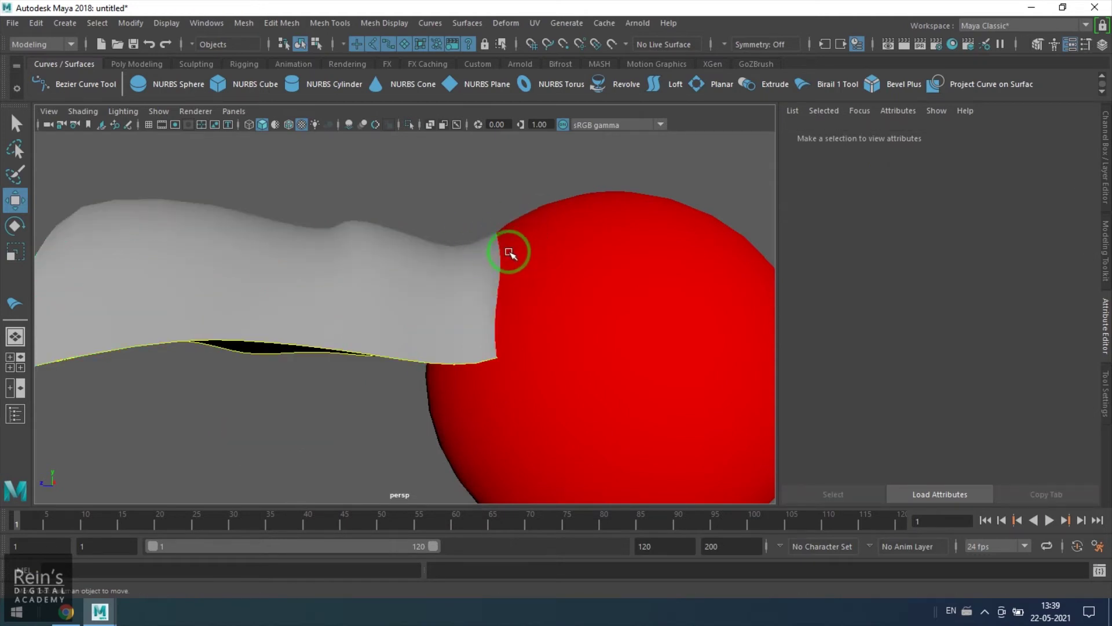
Step: Turn on Tangent Continuity Profile 1 in the birail surface's spBirailSrf1 construction inputs
{"action": "left_click", "coordinate": [479, 256]}
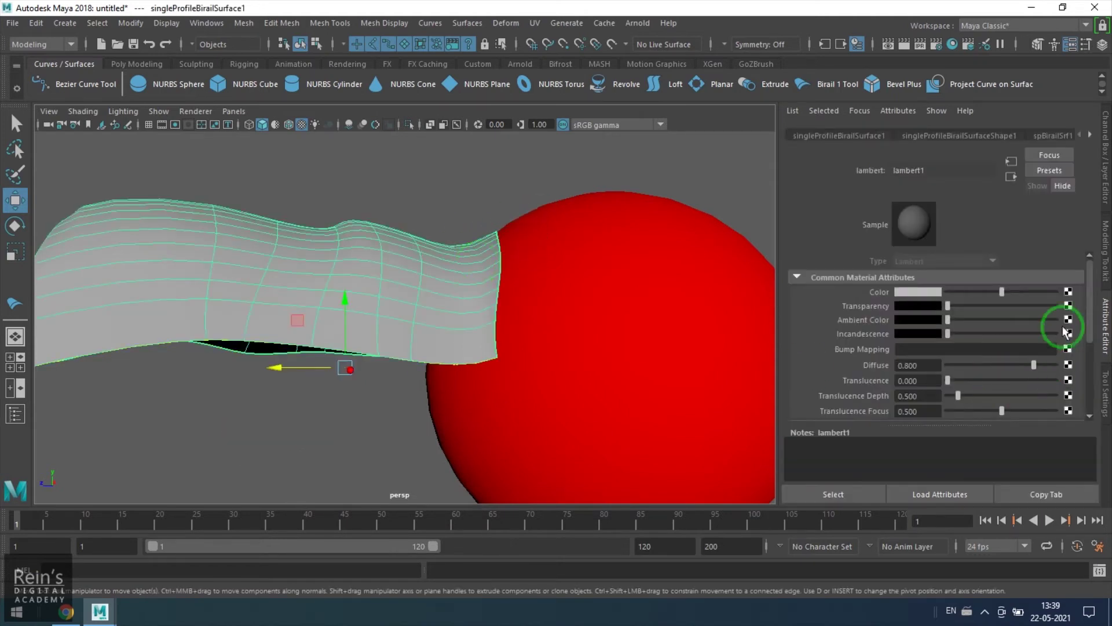
{"action": "left_click", "coordinate": [1105, 152]}
{"action": "left_click", "coordinate": [970, 295]}
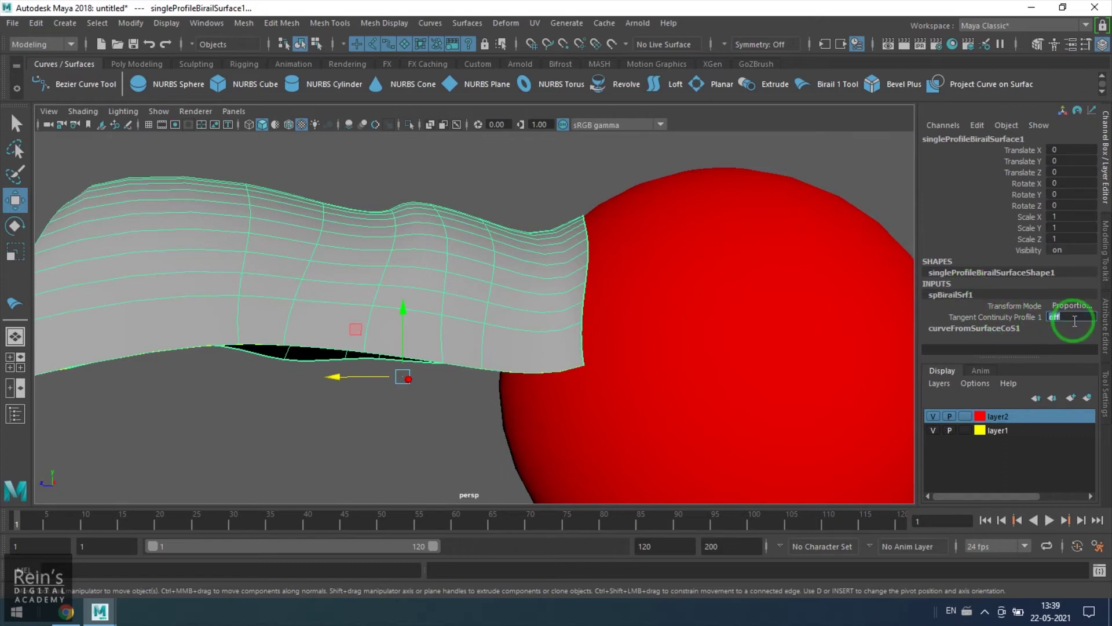
{"action": "key", "text": "Return"}
{"action": "scroll", "coordinate": [670, 236], "scroll_direction": "up", "scroll_amount": 5}
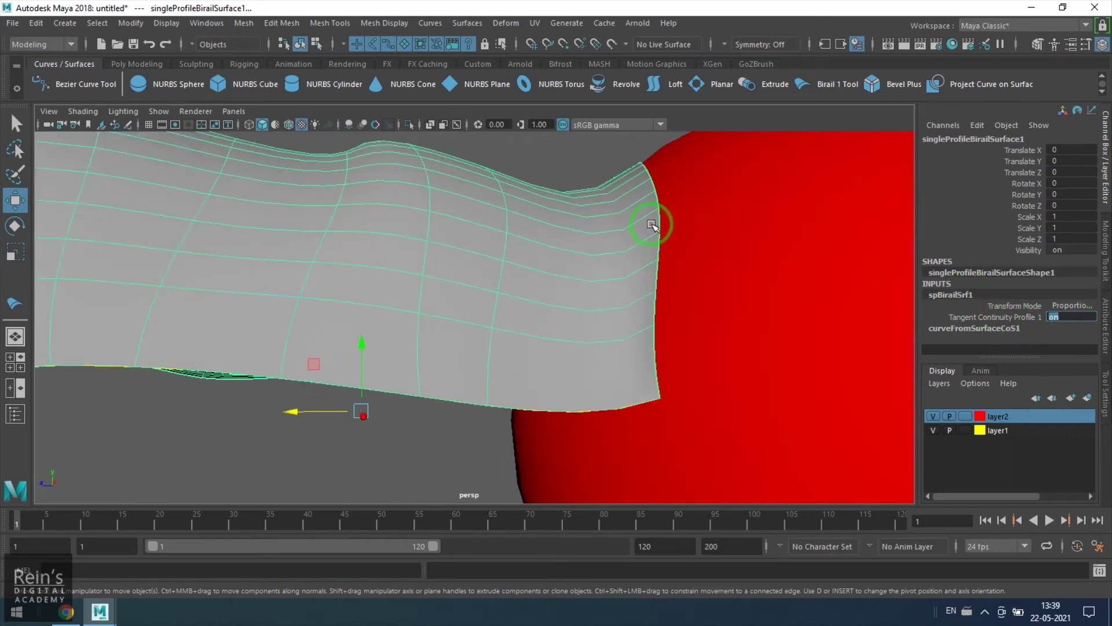
{"action": "mouse_move", "coordinate": [709, 214]}
{"action": "left_mouse_down", "text": "alt"}
{"action": "mouse_move", "coordinate": [713, 350]}
{"action": "mouse_move", "coordinate": [695, 311]}
{"action": "left_mouse_up", "text": "alt"}
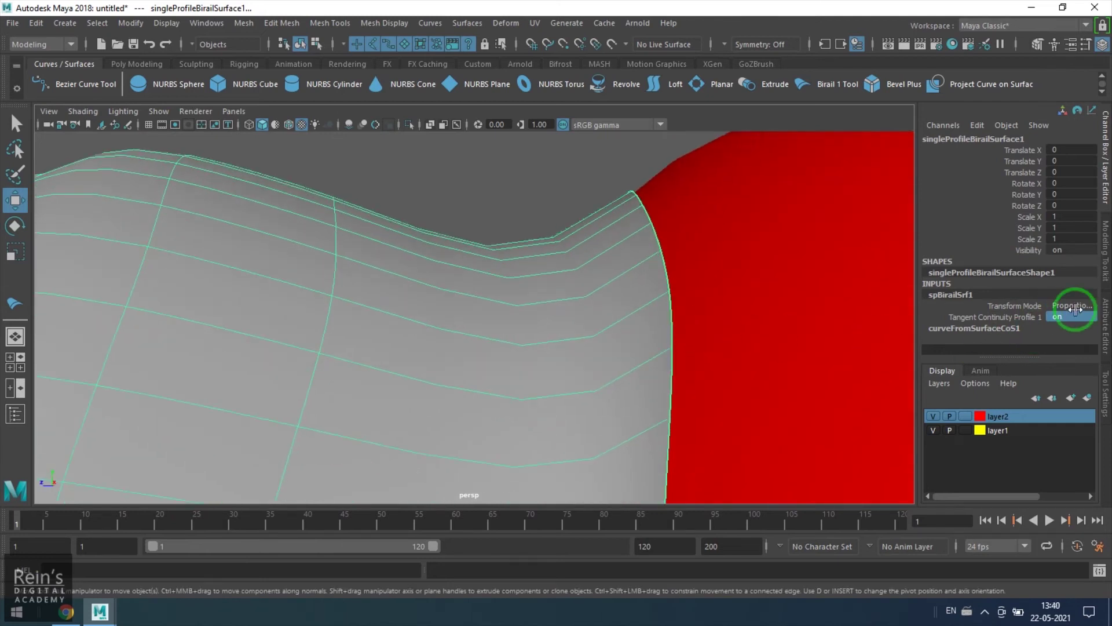
Step: Switch Tangent Continuity Profile 1 off and on again to compare the surface's seam with the sphere
{"action": "key", "text": "Return"}
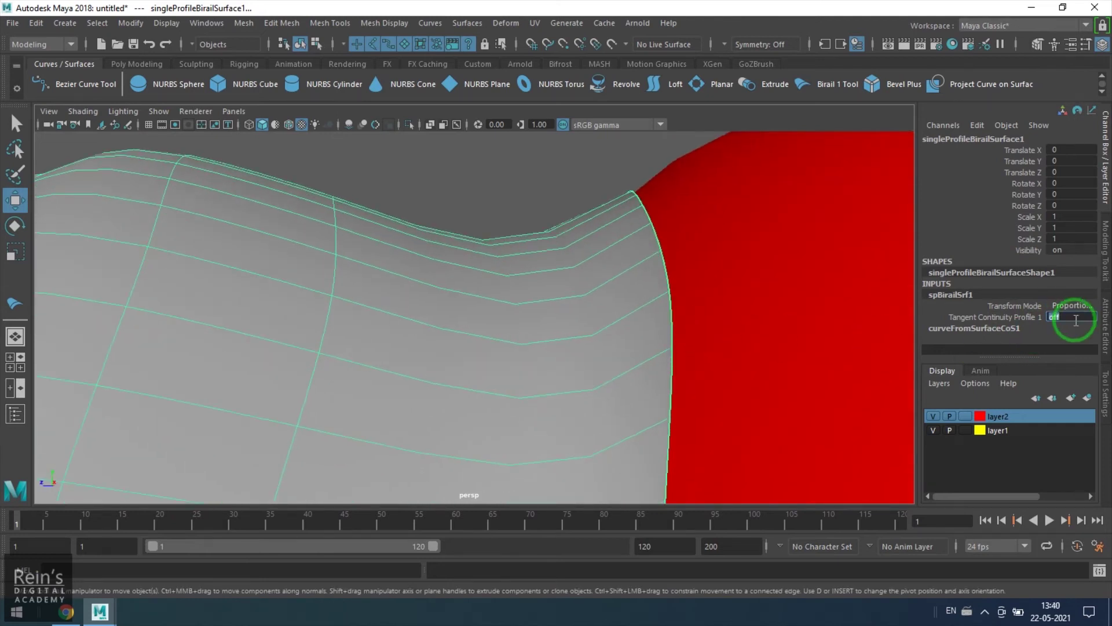
{"action": "key", "text": "Return"}
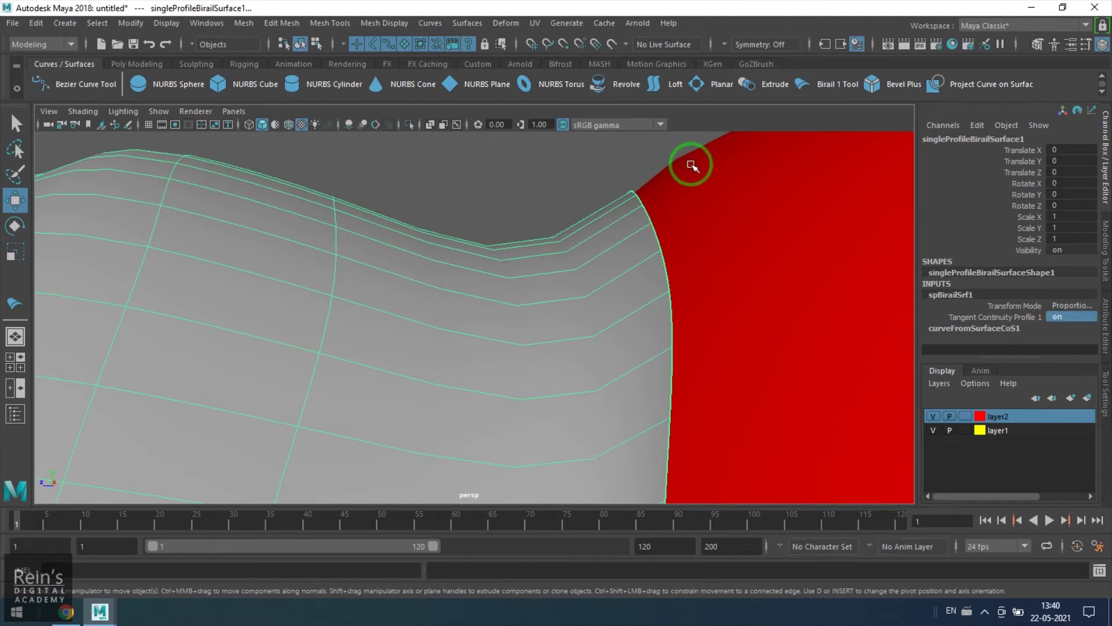
{"action": "left_click", "coordinate": [688, 163]}
{"action": "left_click", "coordinate": [494, 164]}
{"action": "left_click_drag", "start_coordinate": [494, 164], "coordinate": [640, 359], "text": "alt"}
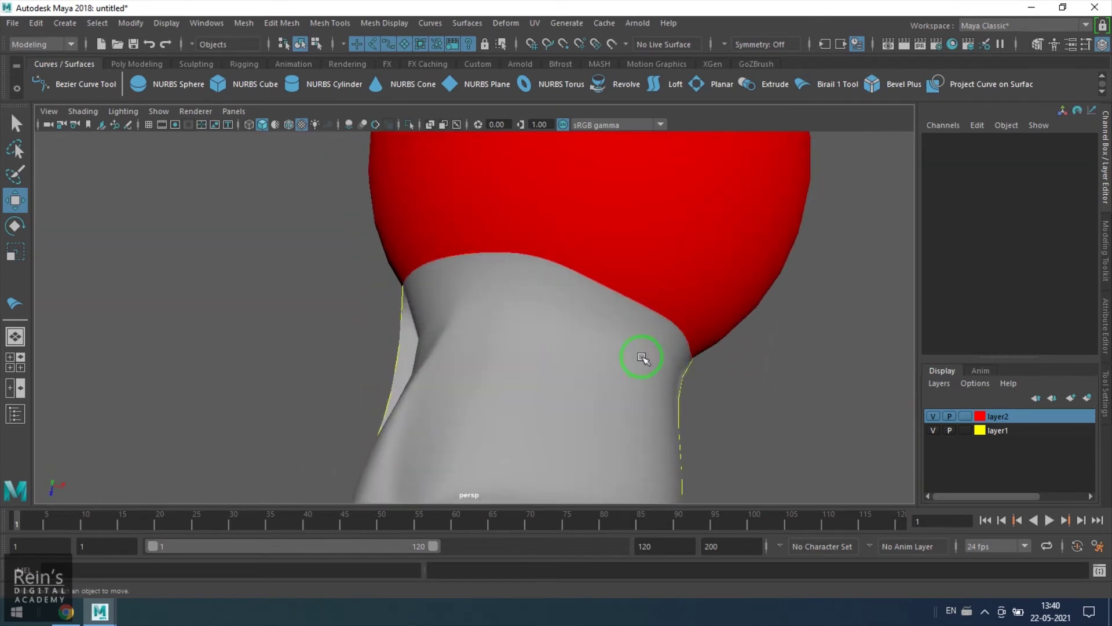
Step: Assign a new Blinn material to both the sphere and the birail surface
{"action": "left_click", "coordinate": [569, 206]}
{"action": "right_click_drag", "start_coordinate": [568, 206], "coordinate": [576, 207]}
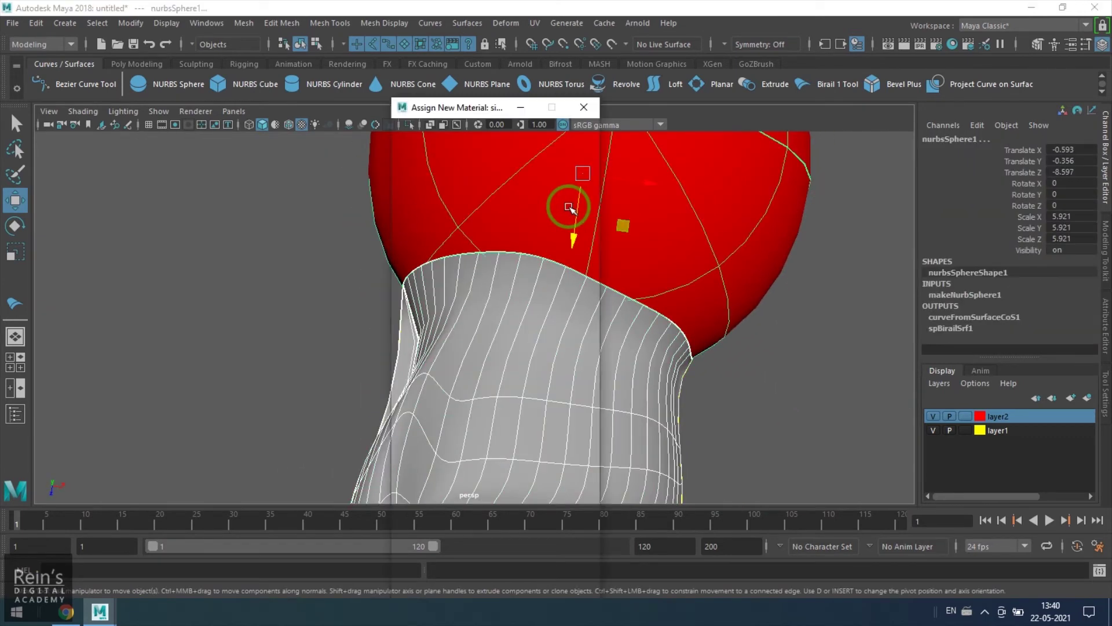
{"action": "left_click", "coordinate": [512, 192]}
{"action": "left_click", "coordinate": [698, 368]}
Step: Hide the NURBS curves in the viewport and examine the seam between the sphere and the birail surface
{"action": "left_click_drag", "start_coordinate": [697, 367], "coordinate": [624, 350], "text": "alt"}
{"action": "left_click", "coordinate": [160, 110]}
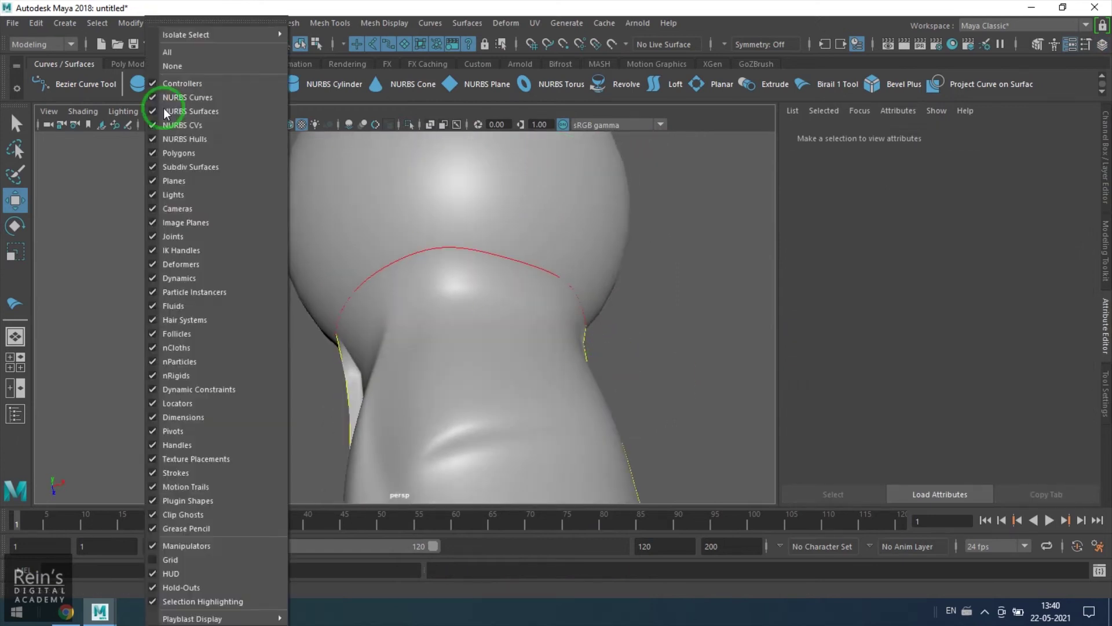
{"action": "left_click", "coordinate": [218, 98]}
{"action": "mouse_move", "coordinate": [556, 263]}
{"action": "left_mouse_down", "text": "alt"}
{"action": "mouse_move", "coordinate": [546, 273]}
{"action": "mouse_move", "coordinate": [562, 254]}
{"action": "left_mouse_up", "text": "alt"}
{"action": "left_click_drag", "start_coordinate": [442, 248], "coordinate": [504, 400], "text": "alt"}
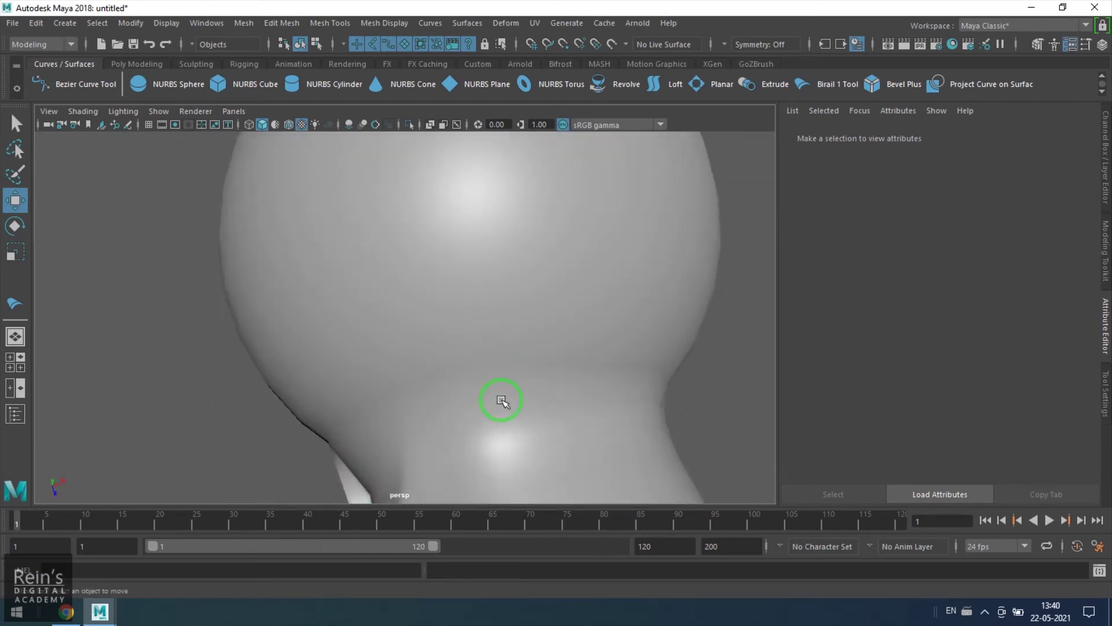
Step: Show the NURBS curves in the viewport again and delete the birail surface
{"action": "left_click", "coordinate": [511, 280]}
{"action": "left_click", "coordinate": [728, 433]}
{"action": "left_click_drag", "start_coordinate": [729, 433], "coordinate": [592, 375], "text": "alt"}
{"action": "left_click", "coordinate": [526, 316]}
{"action": "left_click", "coordinate": [573, 459]}
{"action": "left_click", "coordinate": [372, 348]}
{"action": "left_click", "coordinate": [158, 111]}
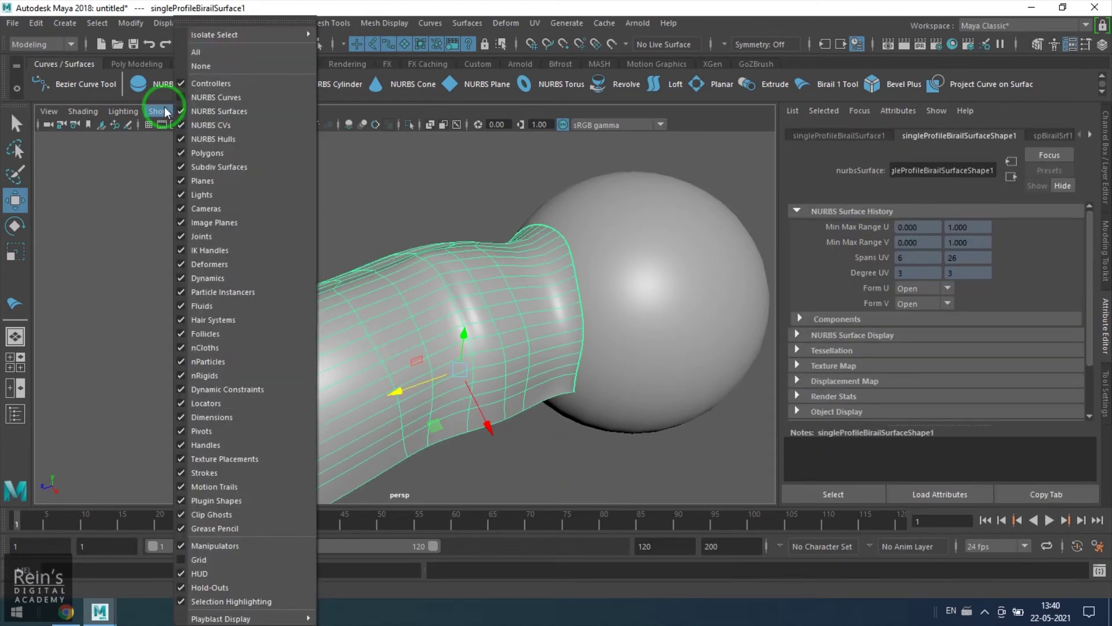
{"action": "left_click", "coordinate": [243, 99]}
{"action": "left_click", "coordinate": [380, 354]}
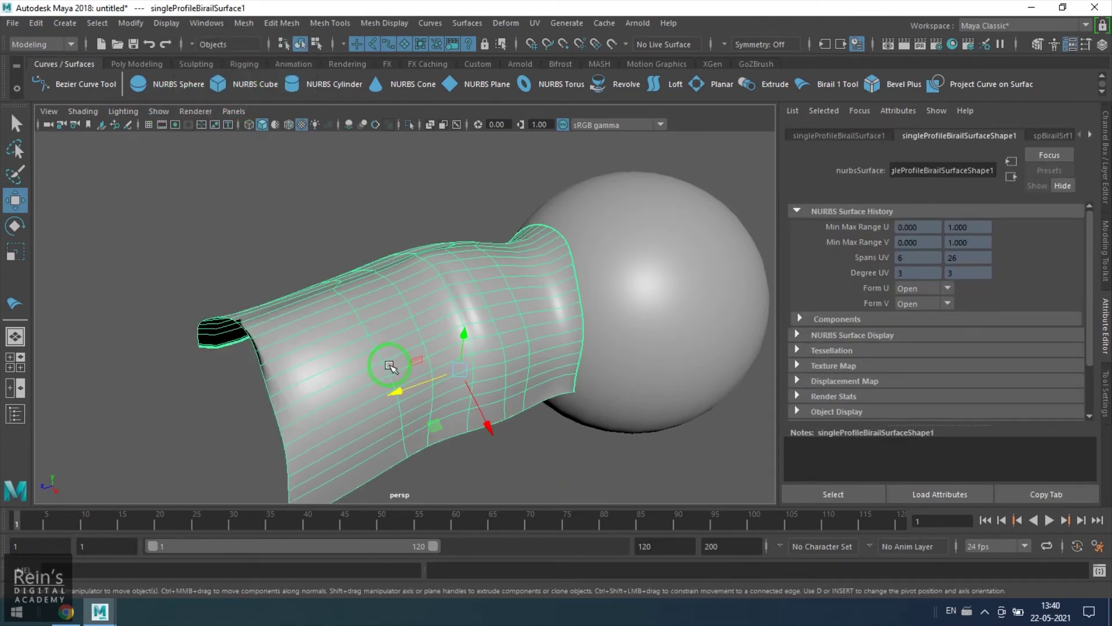
{"action": "key", "text": "Delete"}
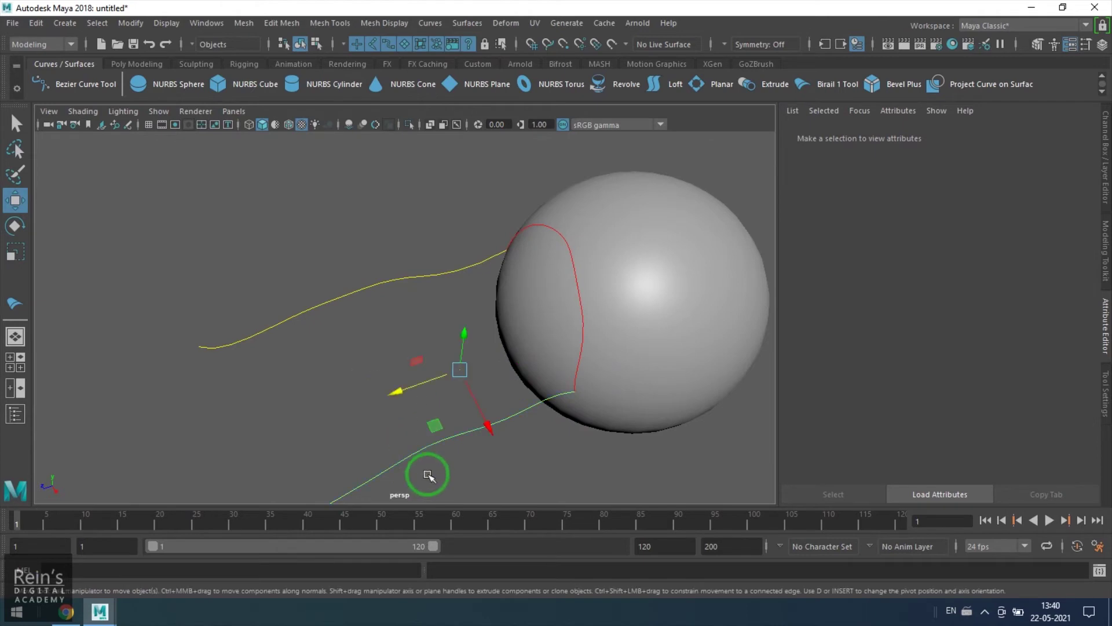
Step: Display the edit points on both yellow rail curves
{"action": "left_click", "coordinate": [427, 478]}
{"action": "middle_click_drag", "start_coordinate": [392, 405], "coordinate": [390, 377], "text": "alt"}
{"action": "left_click_drag", "start_coordinate": [319, 238], "coordinate": [346, 311]}
{"action": "left_click", "coordinate": [541, 458]}
{"action": "left_click_drag", "start_coordinate": [541, 449], "coordinate": [484, 400]}
{"action": "left_click_drag", "start_coordinate": [360, 248], "coordinate": [390, 297]}
{"action": "left_click", "coordinate": [166, 23]}
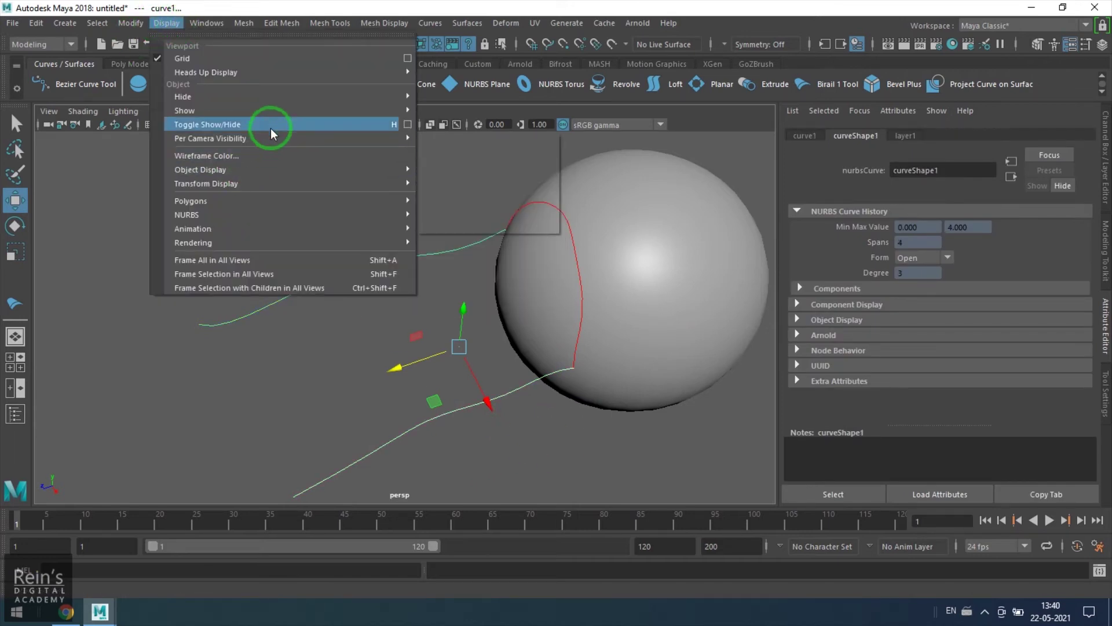
{"action": "mouse_move", "coordinate": [337, 223]}
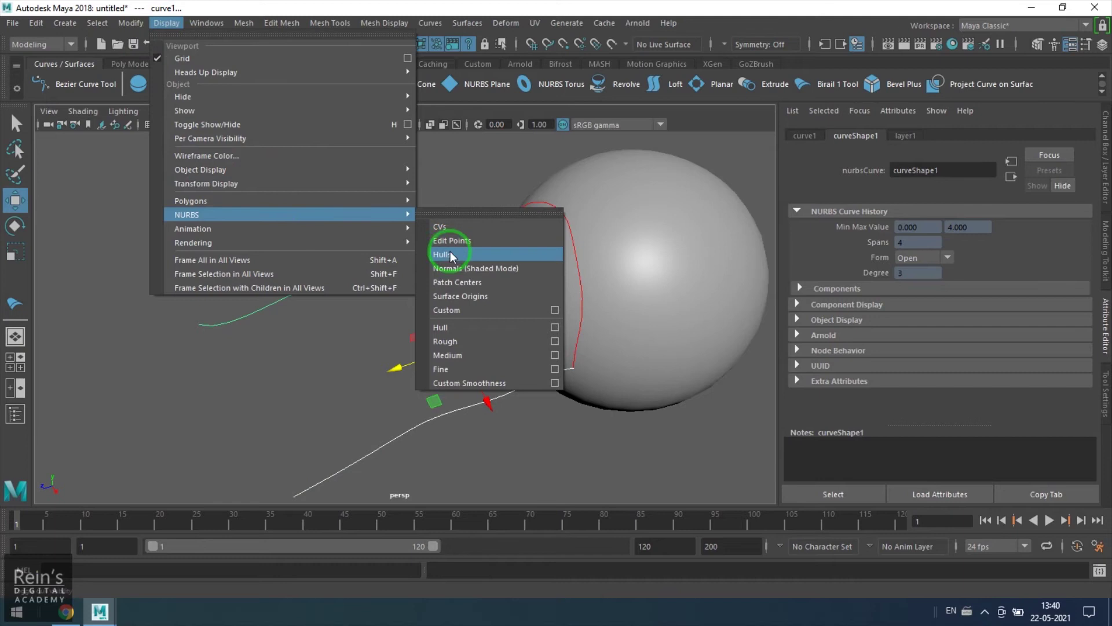
{"action": "left_click", "coordinate": [442, 241]}
Step: Rebuild both rail curves as uniform cubic curves with 4 spans, parameter range 0 to 1 and ends kept
{"action": "left_click_drag", "start_coordinate": [353, 380], "coordinate": [483, 499]}
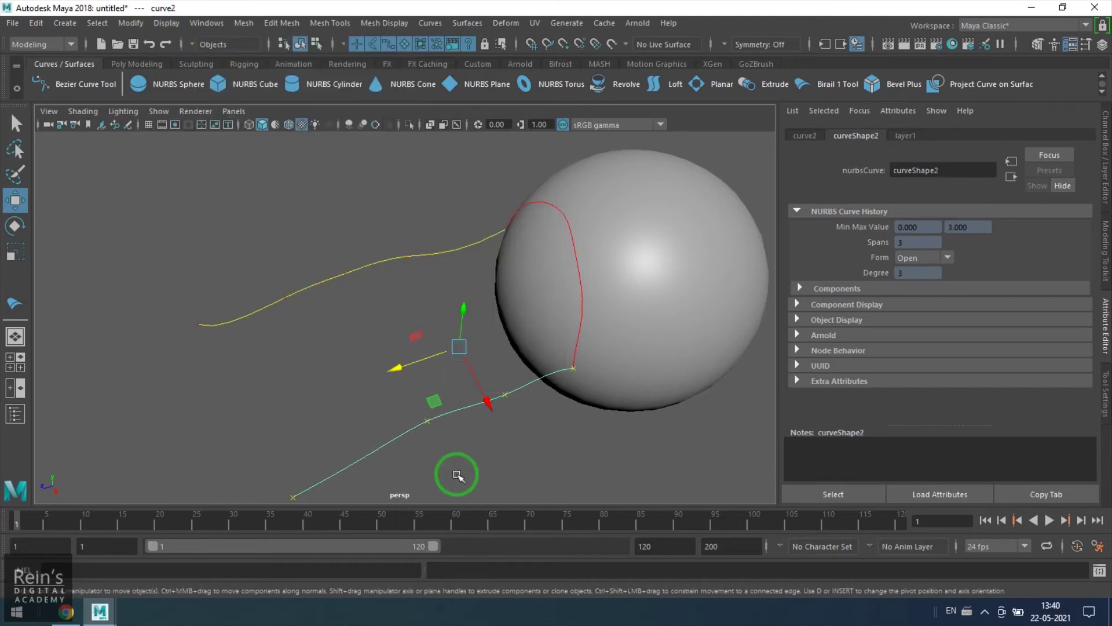
{"action": "left_click_drag", "start_coordinate": [280, 241], "coordinate": [338, 340]}
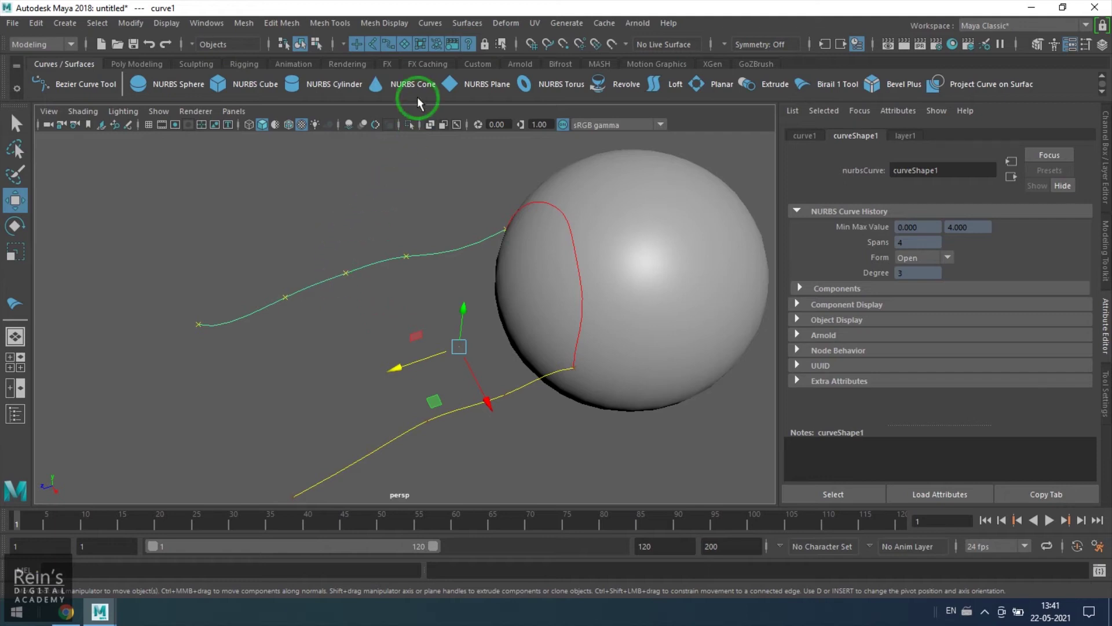
{"action": "left_click", "coordinate": [433, 23]}
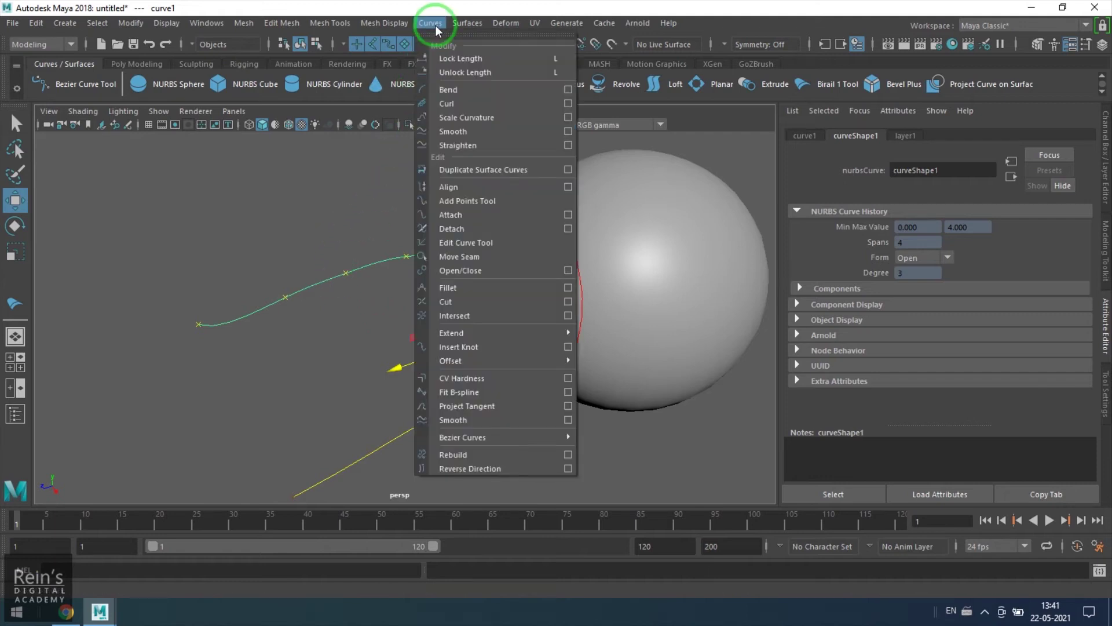
{"action": "left_click", "coordinate": [568, 455]}
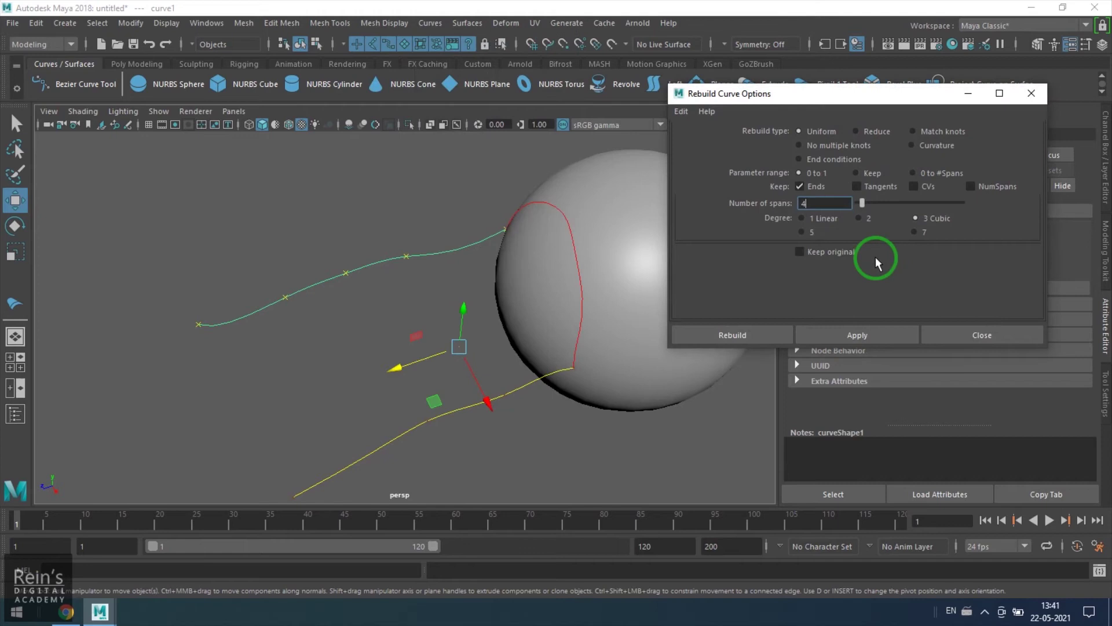
{"action": "left_click_drag", "start_coordinate": [354, 431], "coordinate": [428, 498]}
{"action": "left_click", "coordinate": [857, 335]}
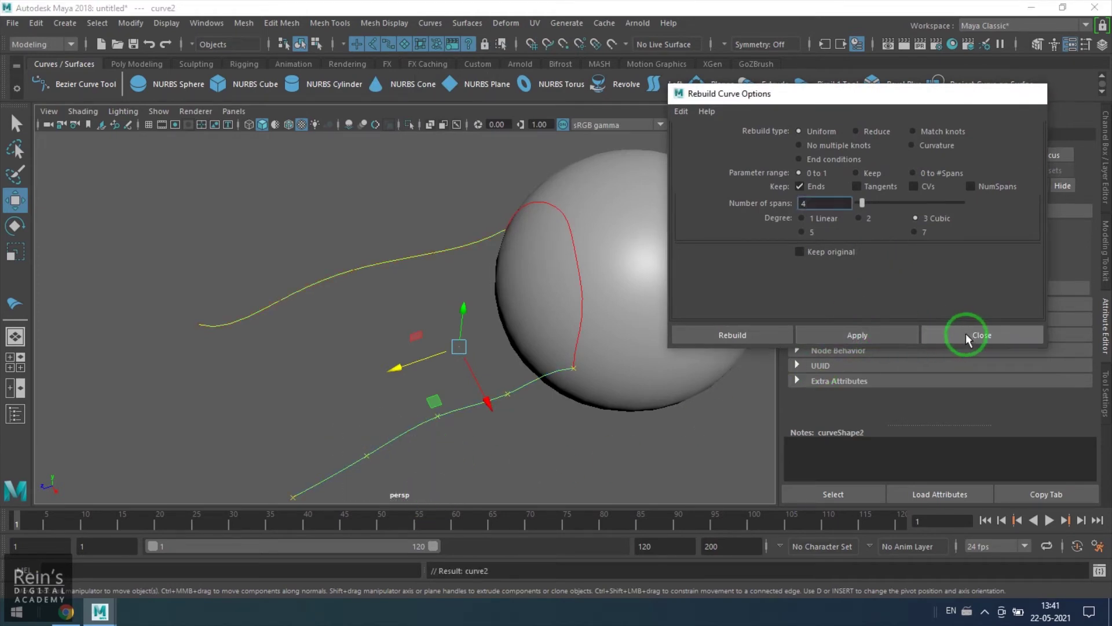
{"action": "left_click", "coordinate": [981, 335]}
{"action": "left_click_drag", "start_coordinate": [384, 216], "coordinate": [417, 472]}
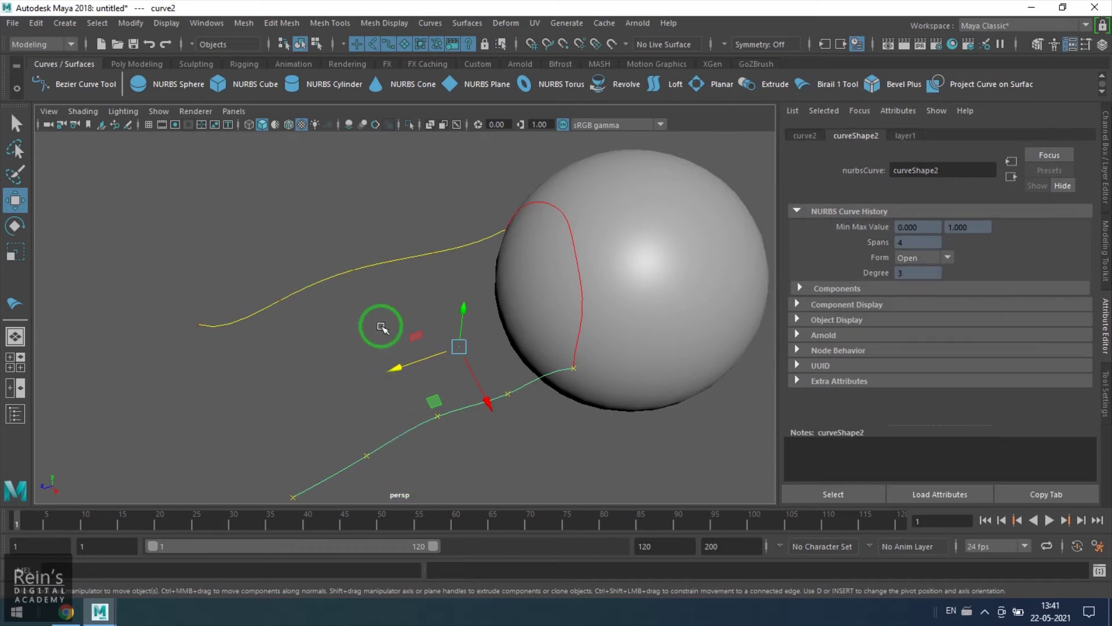
Step: Create a Birail 1 surface using the curve on the sphere as profile and the two rebuilt curves as rails, and shade it
{"action": "left_click", "coordinate": [301, 324]}
{"action": "key", "text": "4"}
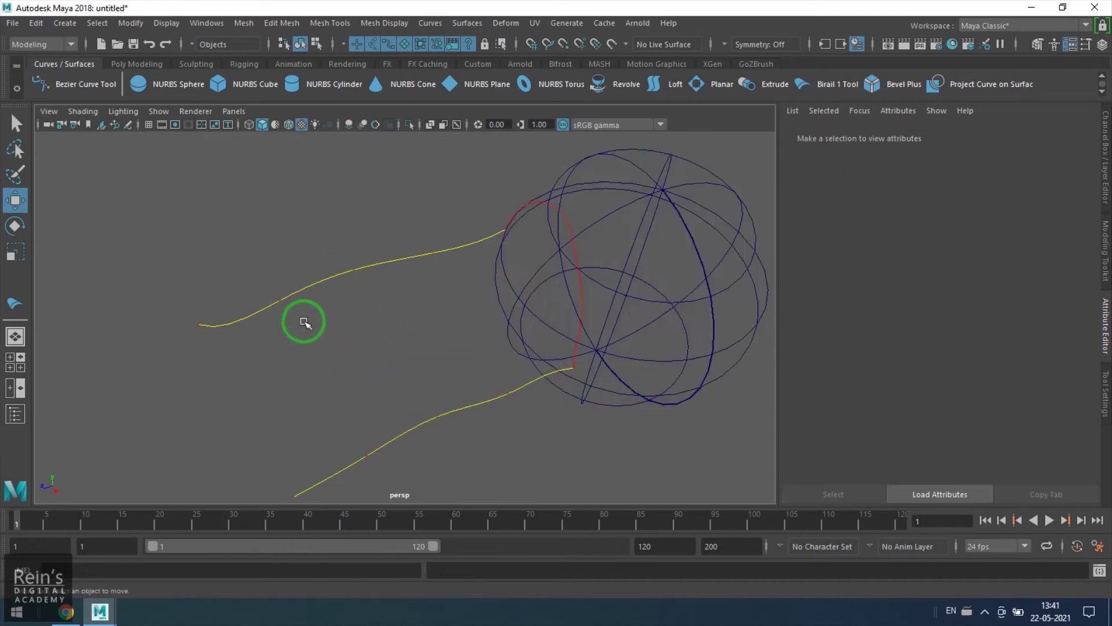
{"action": "left_click", "coordinate": [466, 24]}
{"action": "mouse_move", "coordinate": [521, 103]}
{"action": "left_click", "coordinate": [629, 113]}
{"action": "left_click", "coordinate": [577, 259]}
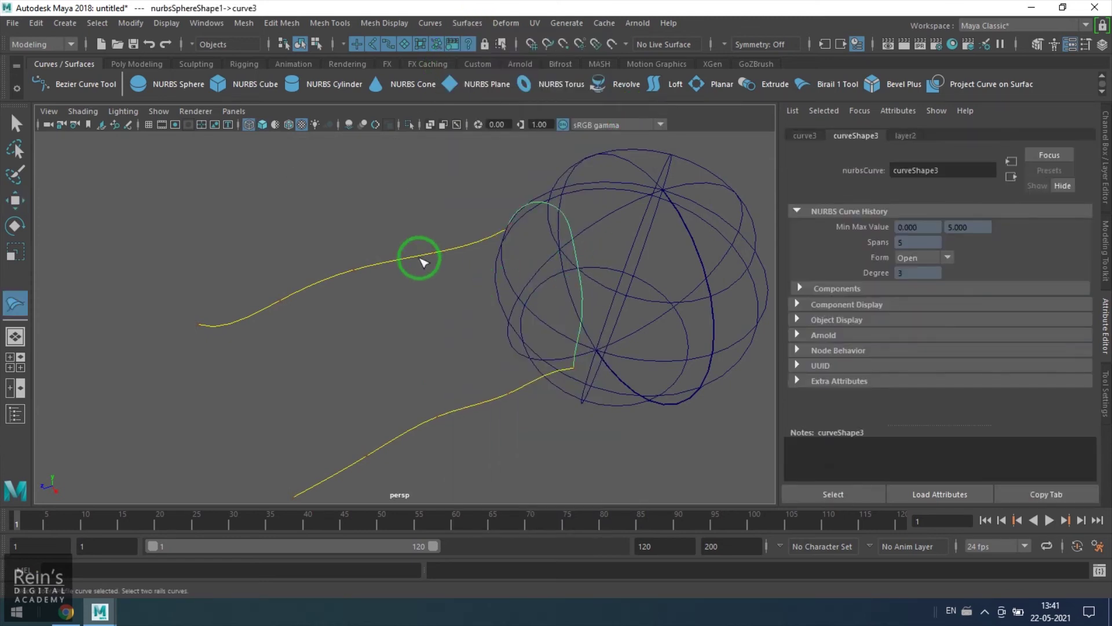
{"action": "left_click", "coordinate": [425, 258]}
{"action": "left_click", "coordinate": [499, 397]}
{"action": "key", "text": "5"}
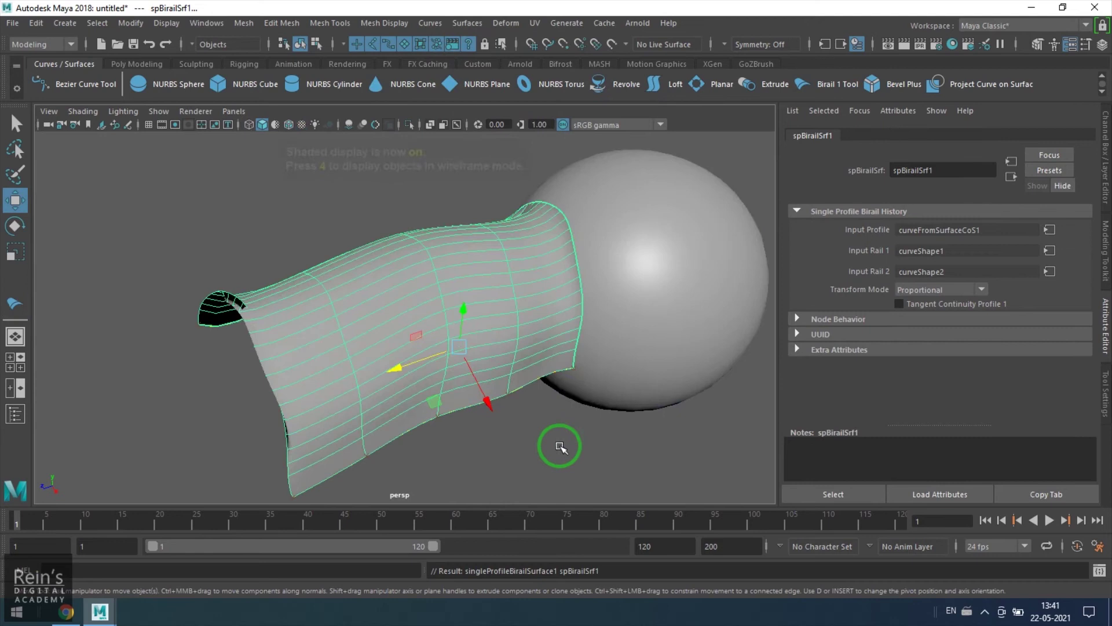
Step: Overlay the wireframe on the shaded view and examine the spans of the birail surface
{"action": "key", "text": "w"}
{"action": "left_click", "coordinate": [444, 417]}
{"action": "left_click", "coordinate": [288, 124]}
{"action": "mouse_move", "coordinate": [441, 315]}
{"action": "left_mouse_down", "text": "alt"}
{"action": "mouse_move", "coordinate": [409, 330]}
{"action": "mouse_move", "coordinate": [412, 286]}
{"action": "mouse_move", "coordinate": [757, 303]}
{"action": "mouse_move", "coordinate": [663, 323]}
{"action": "mouse_move", "coordinate": [405, 312]}
{"action": "left_mouse_up", "text": "alt"}
Step: Delete the birail surface and switch the viewport to wireframe display
{"action": "left_click", "coordinate": [404, 311]}
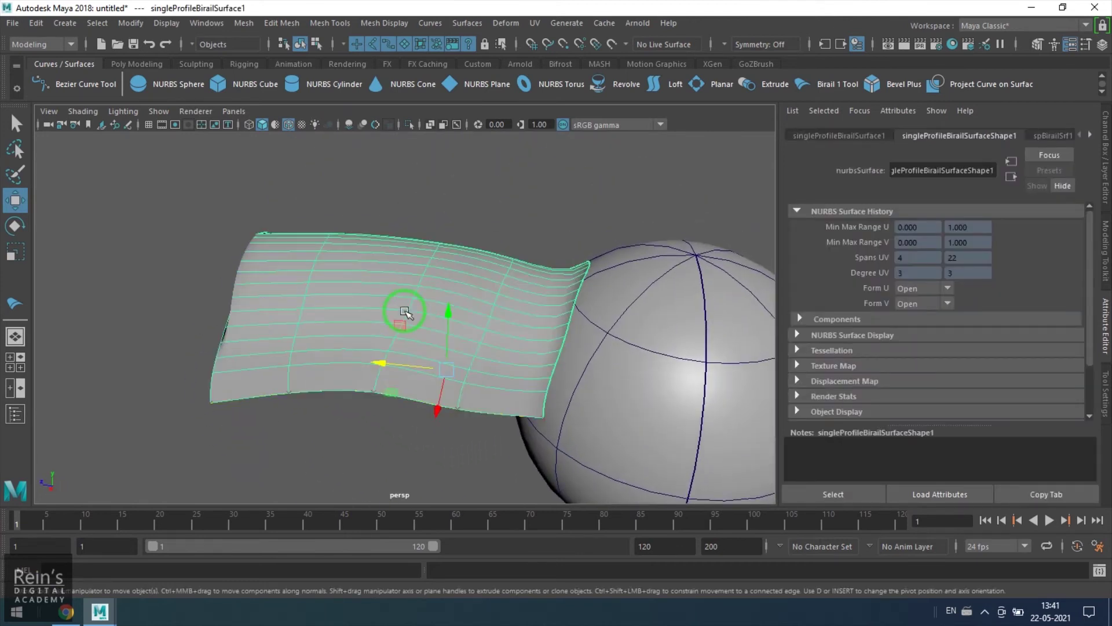
{"action": "key", "text": "Delete"}
{"action": "left_click_drag", "start_coordinate": [397, 323], "coordinate": [433, 329], "text": "alt"}
{"action": "key", "text": "4"}
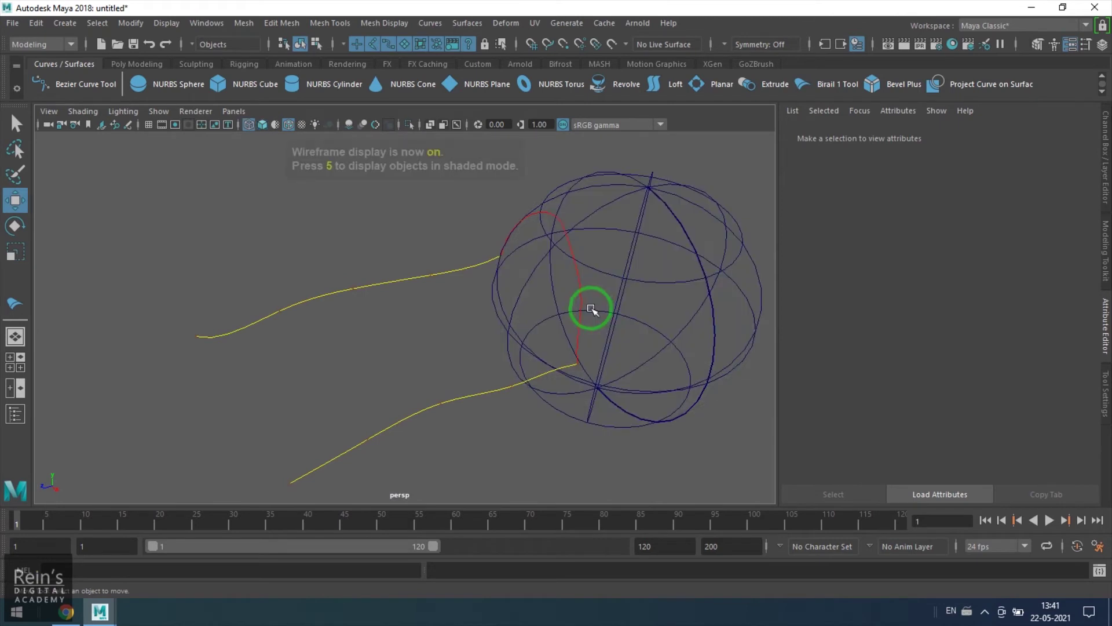
Step: Open the option settings of the Birail 1 Tool and clear the curve selection
{"action": "left_click", "coordinate": [581, 298]}
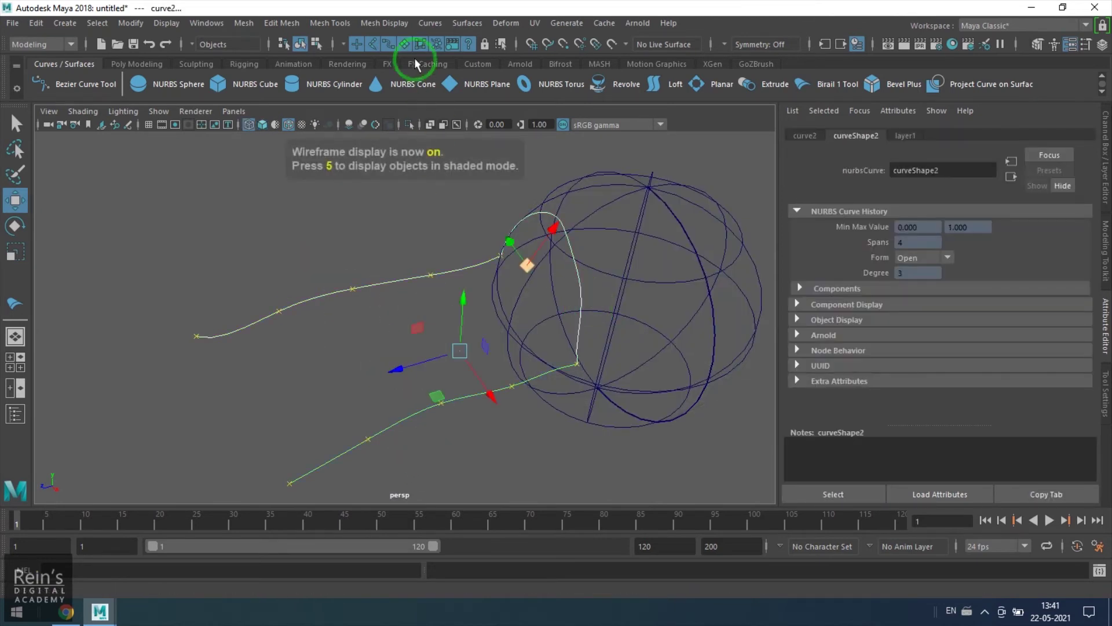
{"action": "left_click", "coordinate": [468, 23]}
{"action": "mouse_move", "coordinate": [526, 104]}
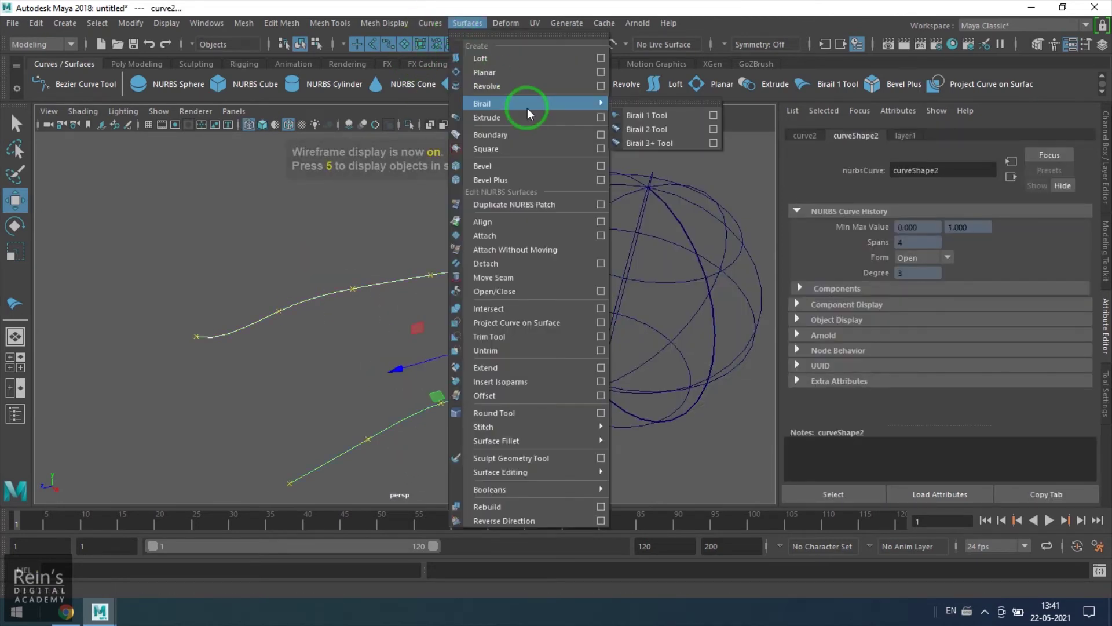
{"action": "left_click", "coordinate": [713, 115]}
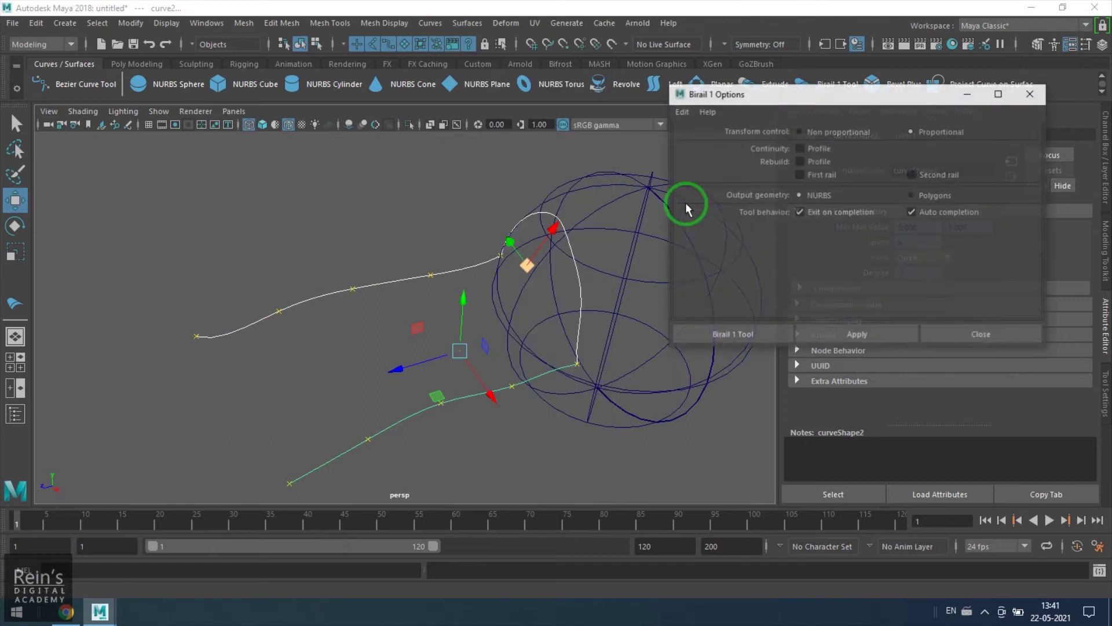
{"action": "left_click", "coordinate": [338, 363]}
Step: Try the Rebuild options for the profile, first rail and second rail with their number of spans, and switch them all off again
{"action": "left_click", "coordinate": [800, 161]}
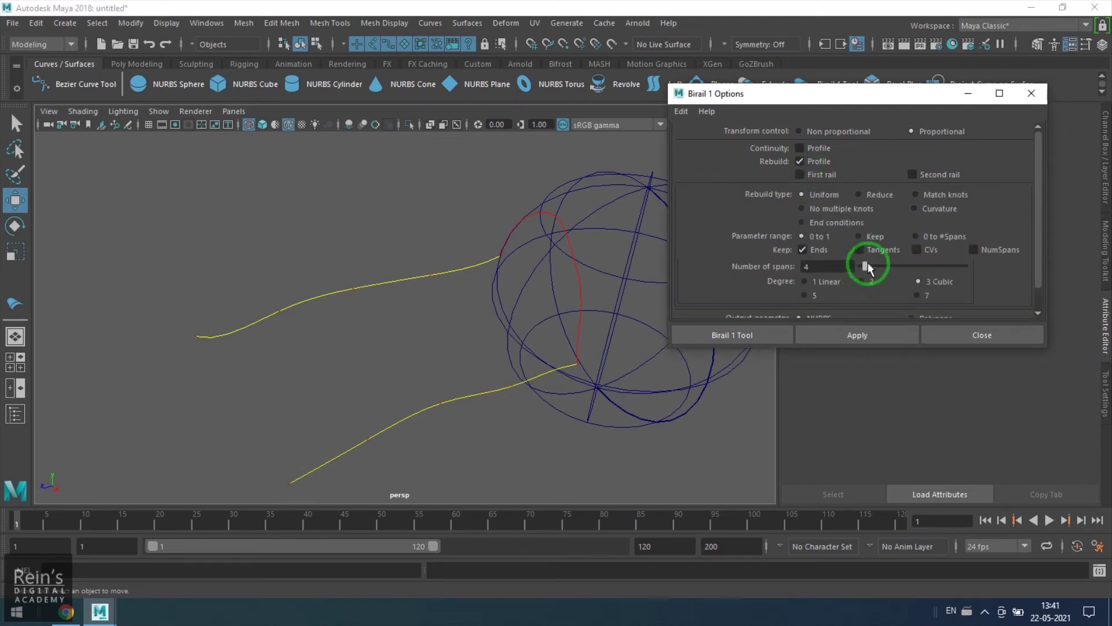
{"action": "scroll", "coordinate": [837, 289], "scroll_direction": "down", "scroll_amount": 1}
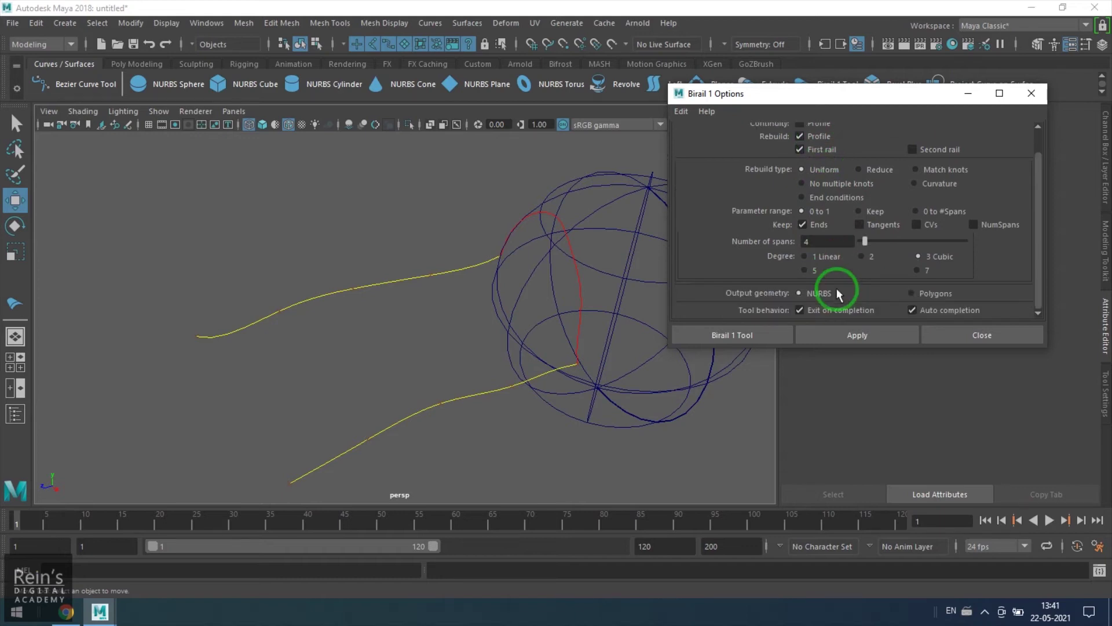
{"action": "left_click", "coordinate": [818, 137]}
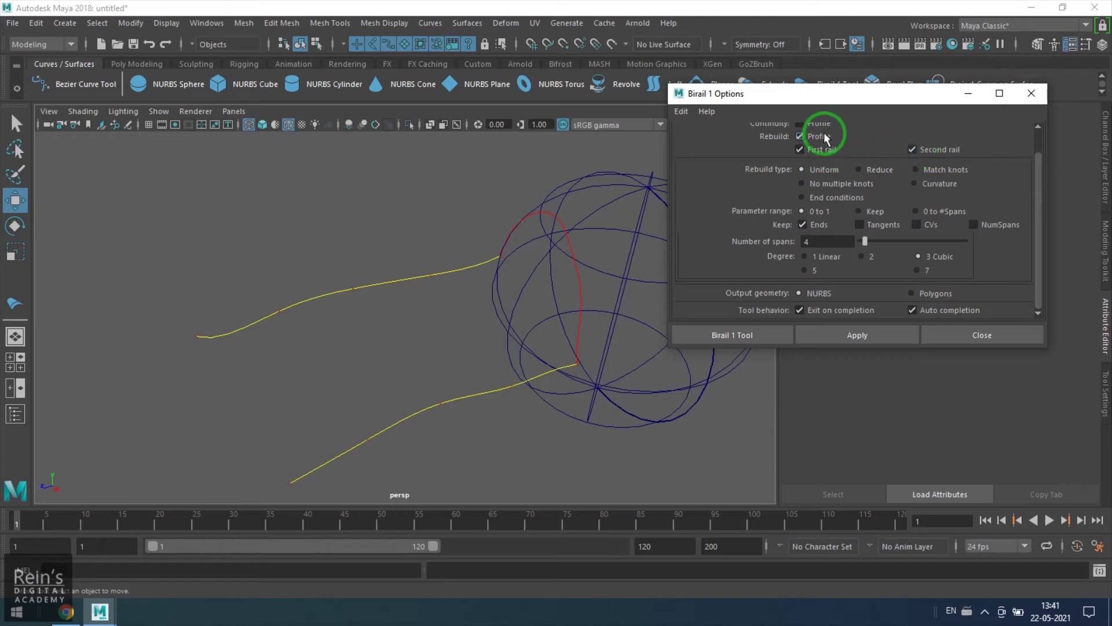
{"action": "left_click", "coordinate": [912, 150]}
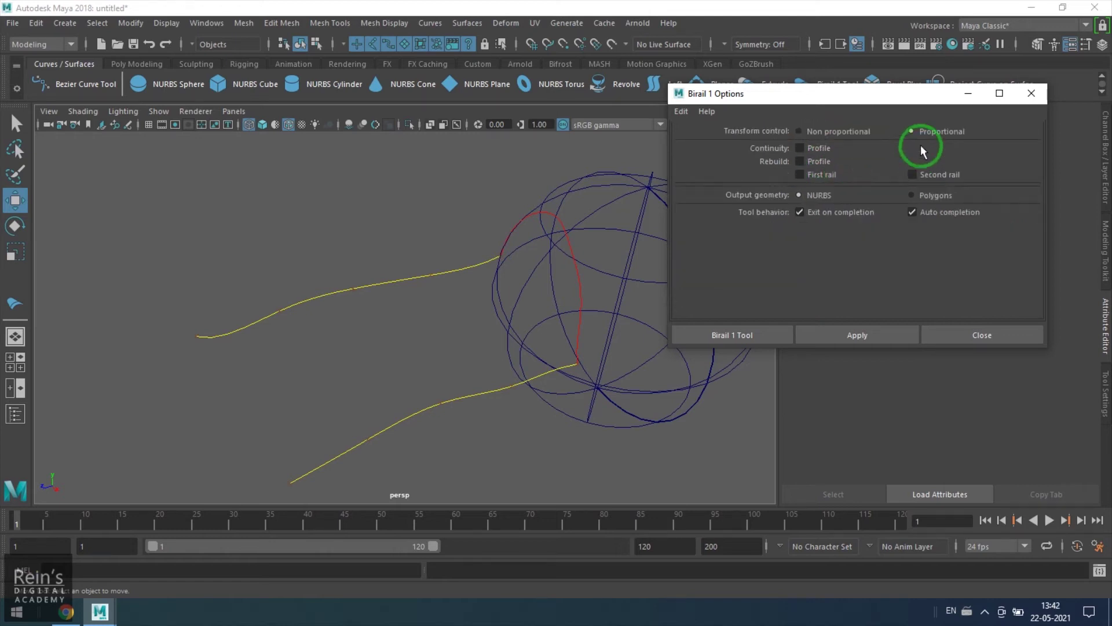
{"action": "left_click", "coordinate": [912, 175]}
{"action": "left_click", "coordinate": [819, 165]}
{"action": "left_click_drag", "start_coordinate": [829, 267], "coordinate": [743, 272]}
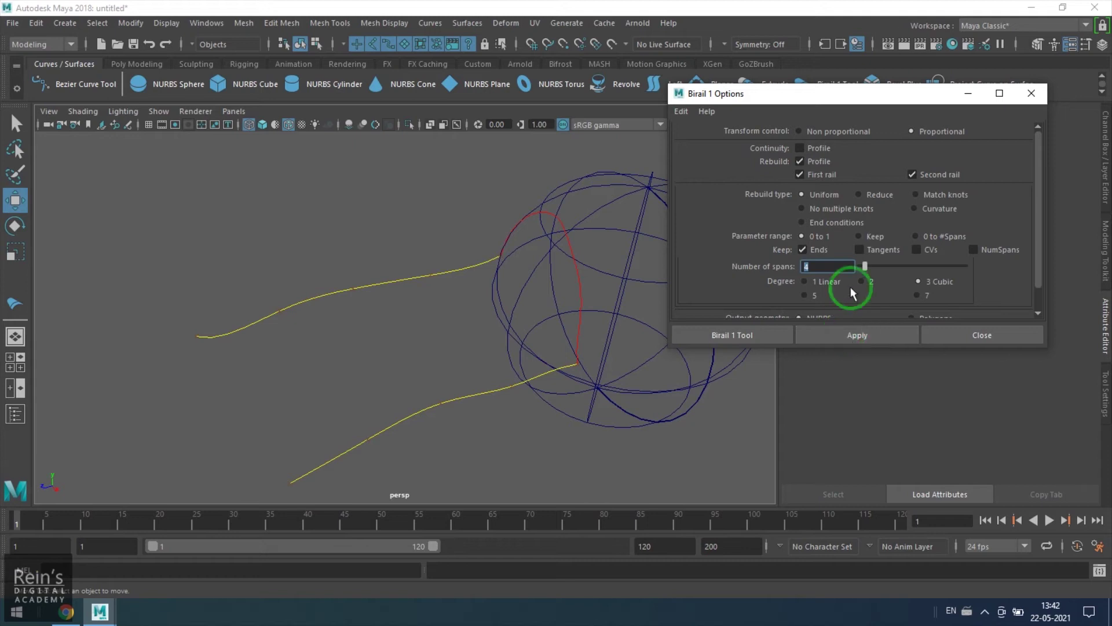
{"action": "left_click", "coordinate": [834, 180]}
{"action": "left_click", "coordinate": [822, 162]}
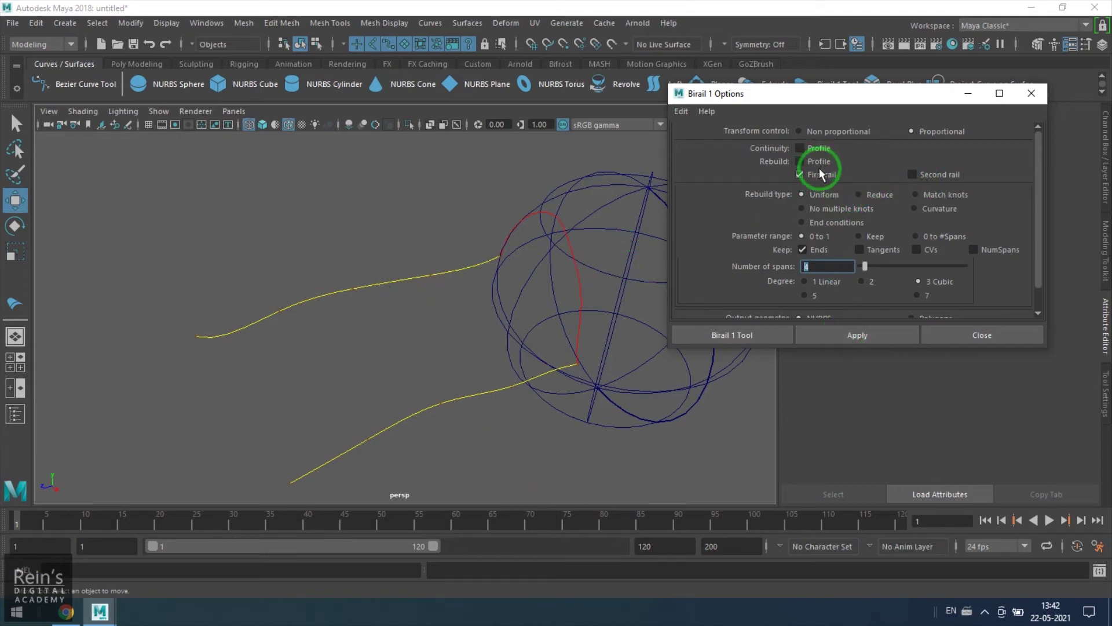
{"action": "left_click", "coordinate": [829, 173]}
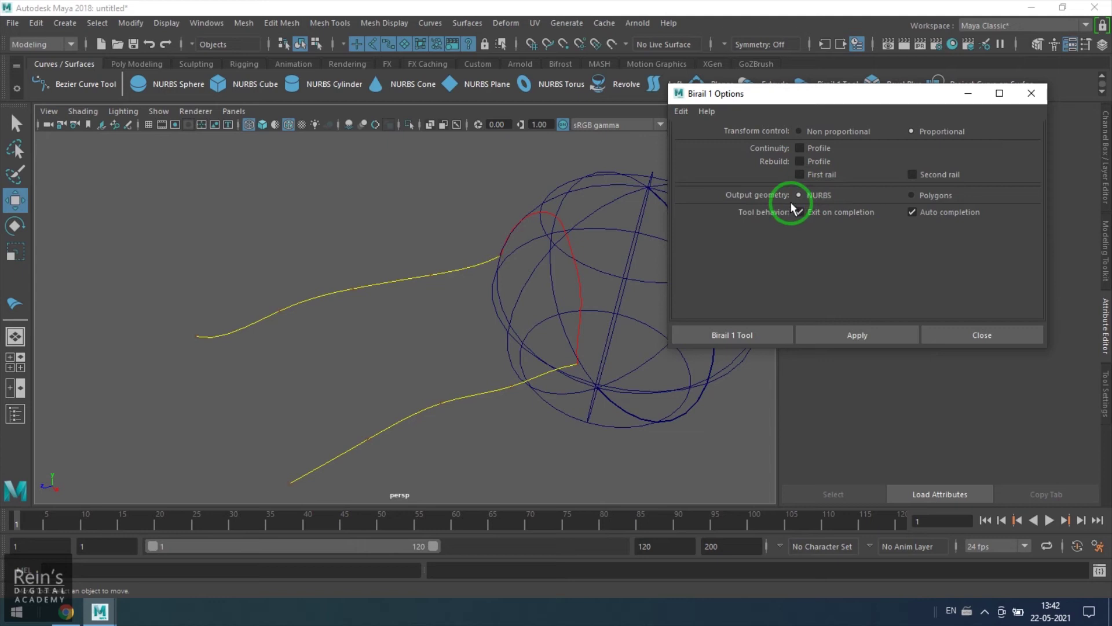
Step: Switch the output geometry between Polygons and NURBS to compare their settings, ending on NURBS
{"action": "left_click", "coordinate": [920, 197]}
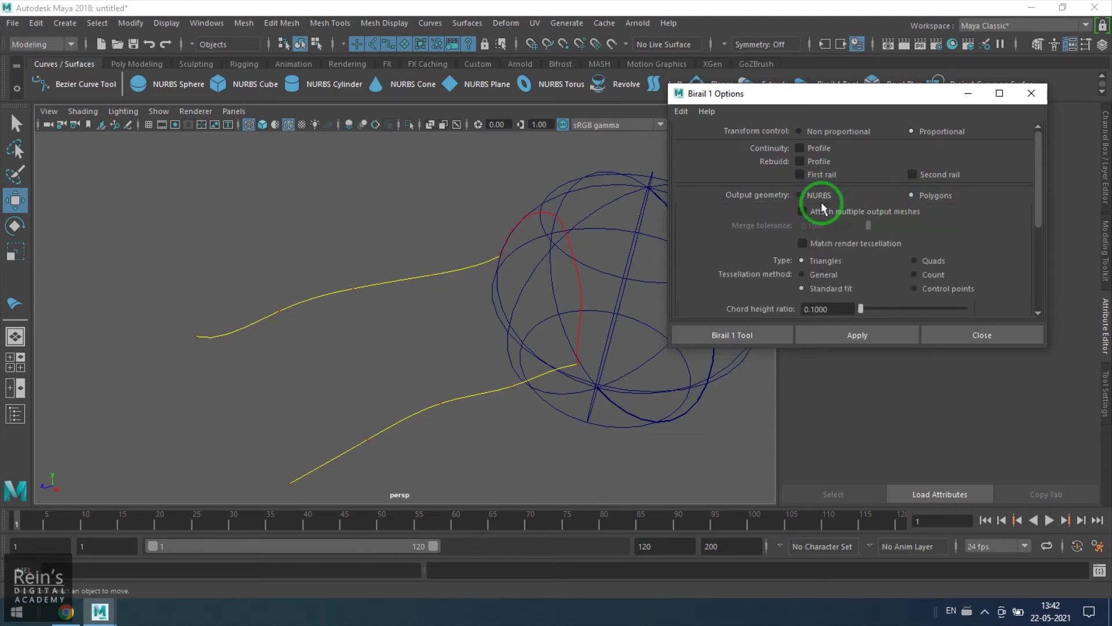
{"action": "left_click", "coordinate": [811, 197]}
{"action": "left_click", "coordinate": [937, 195]}
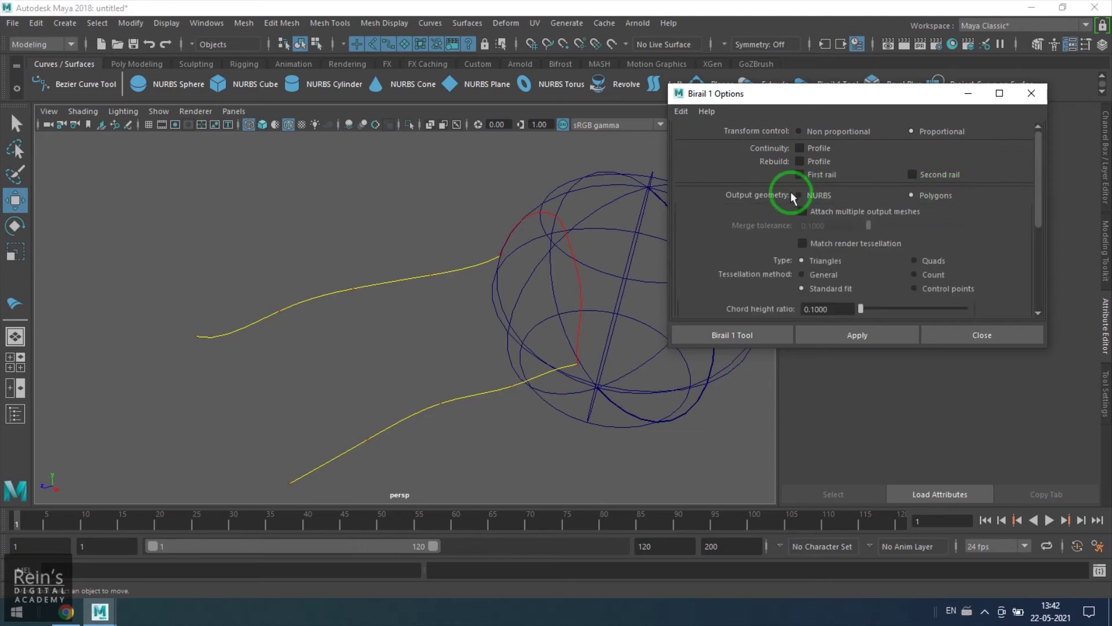
{"action": "left_click", "coordinate": [806, 195]}
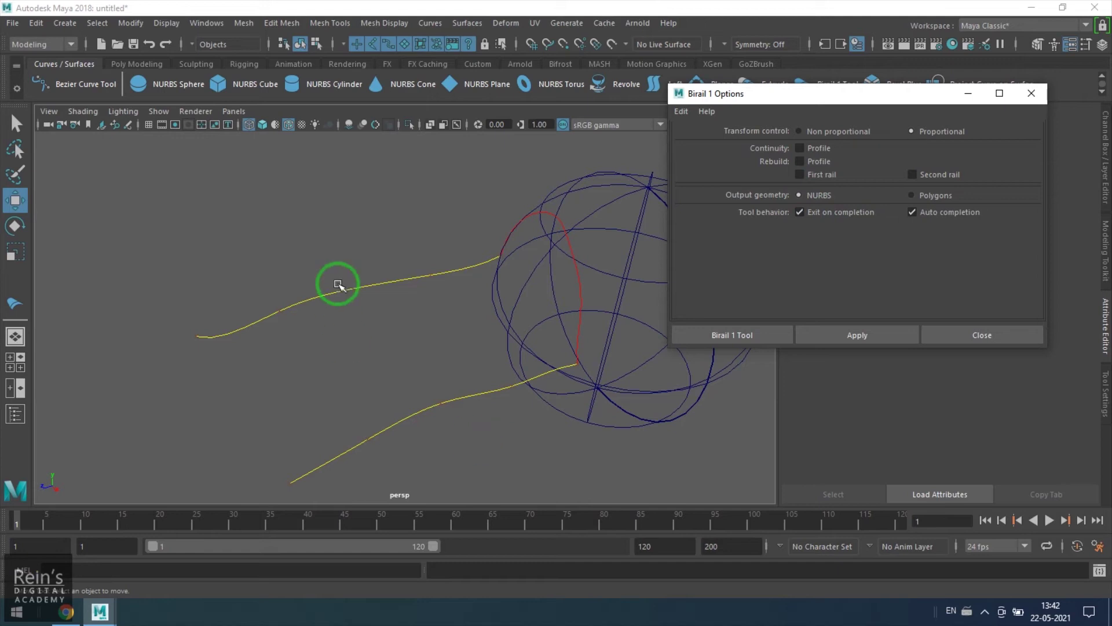
Step: Build a proportional NURBS Birail 1 surface from the sphere's profile curve and the upper and lower rail curves, without rebuilding
{"action": "left_click", "coordinate": [699, 329]}
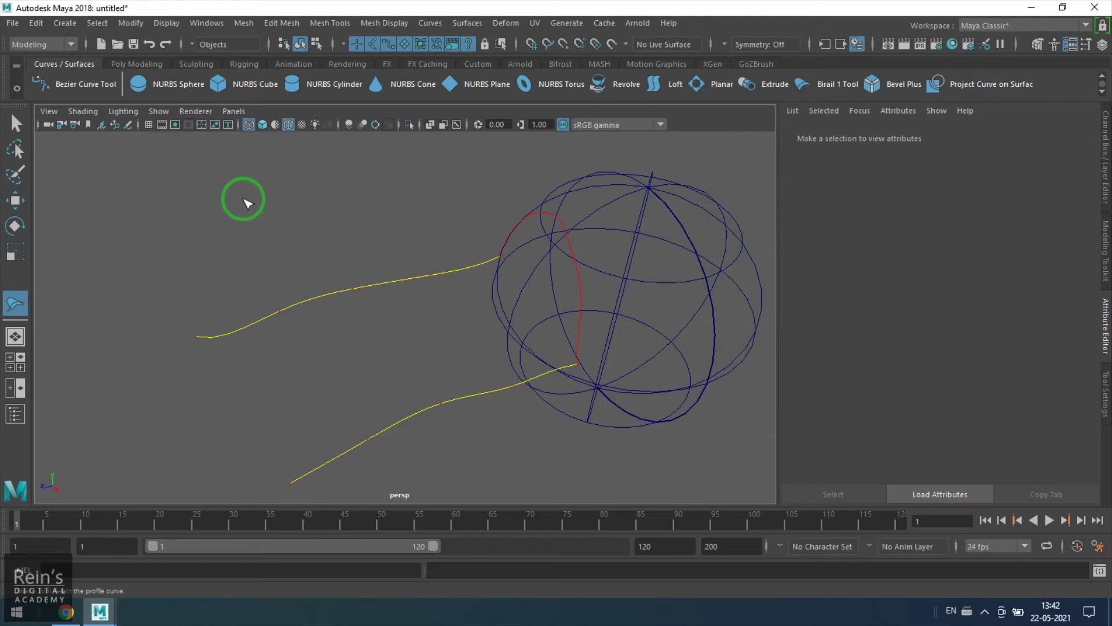
{"action": "left_click", "coordinate": [579, 300]}
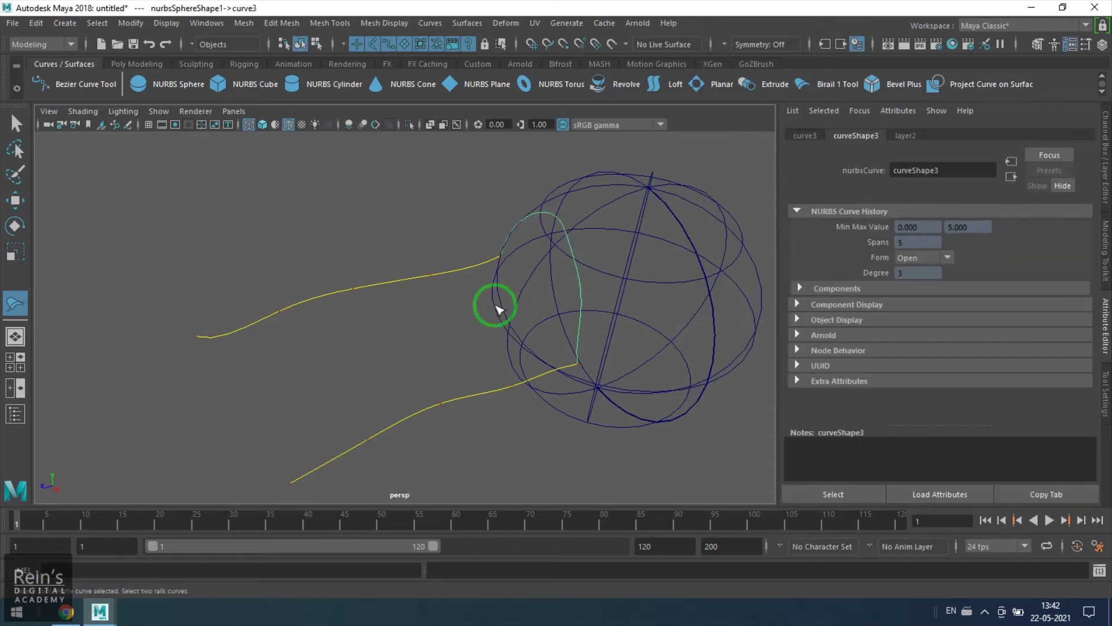
{"action": "left_click", "coordinate": [447, 281]}
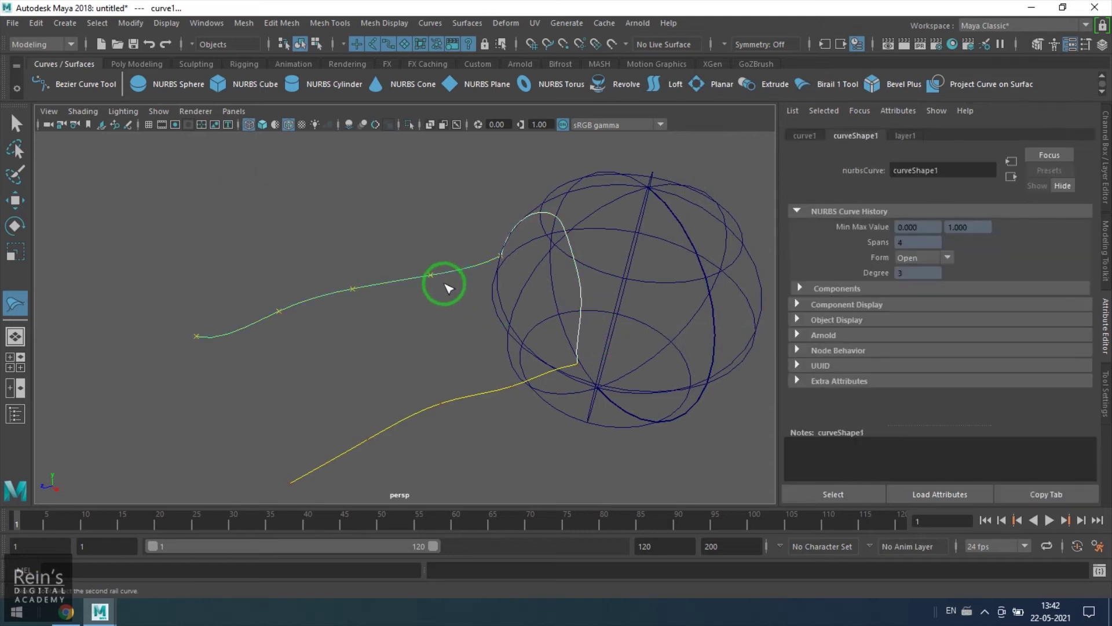
{"action": "left_click", "coordinate": [475, 398]}
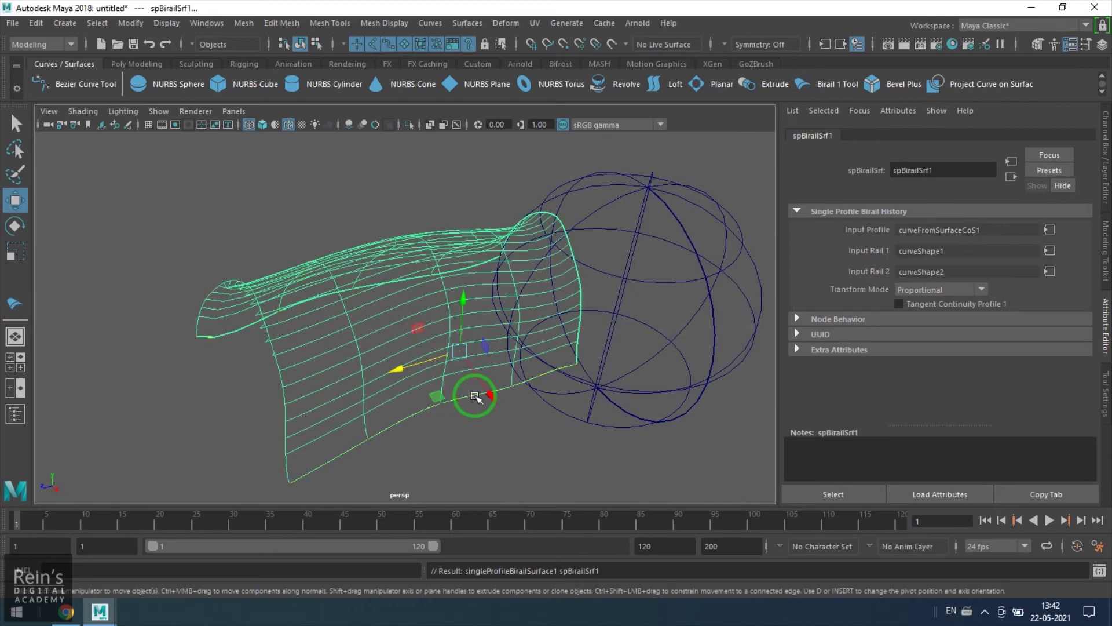
Step: Clear the selection and review the Birail 1 Tool options, including Exit on completion and Auto completion
{"action": "left_click", "coordinate": [132, 186]}
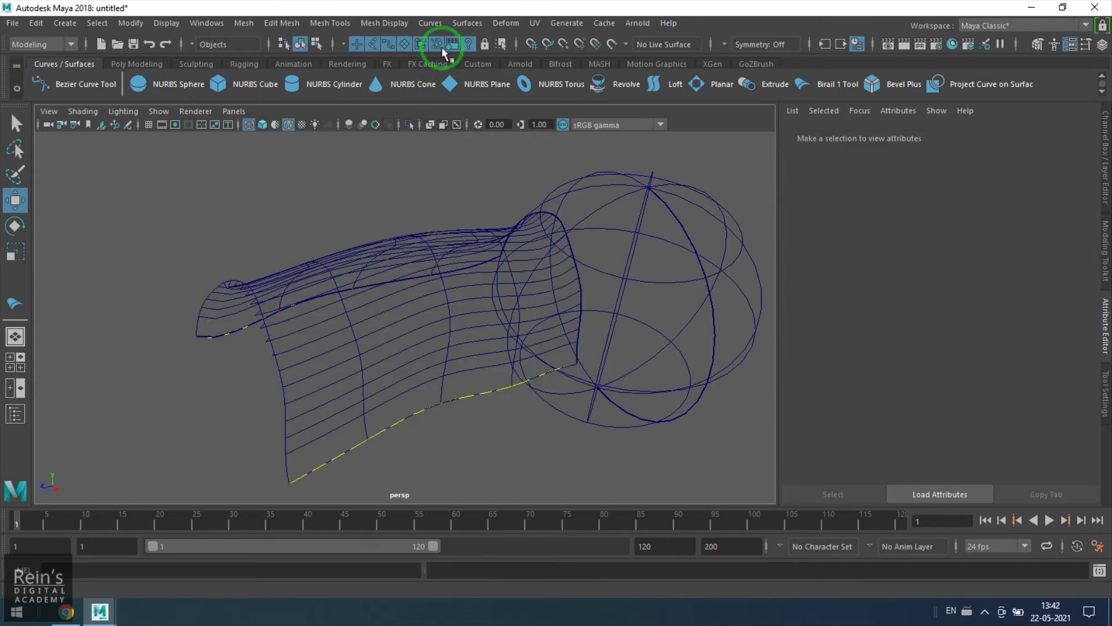
{"action": "left_click", "coordinate": [457, 24]}
{"action": "left_click", "coordinate": [487, 104]}
{"action": "left_click", "coordinate": [666, 115]}
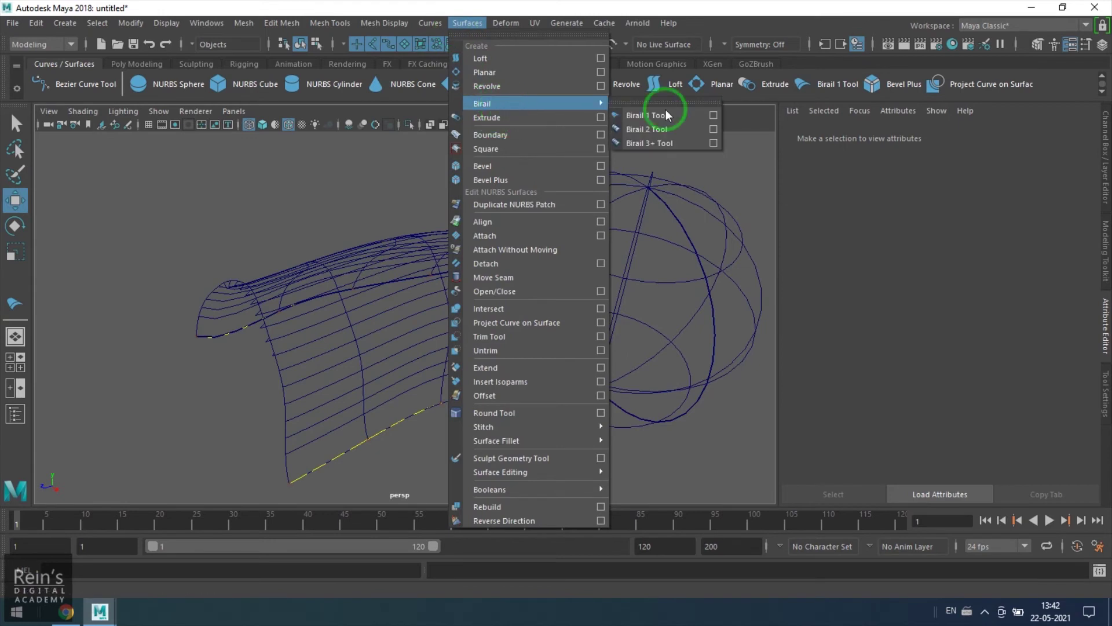
{"action": "left_click", "coordinate": [714, 115]}
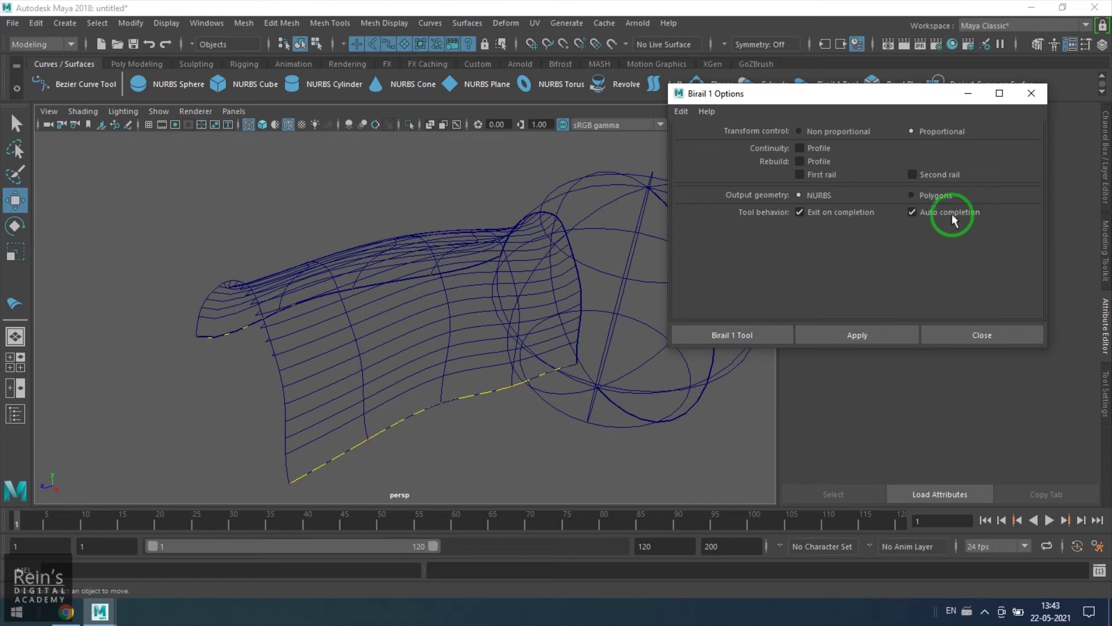
{"action": "left_click", "coordinate": [1024, 107]}
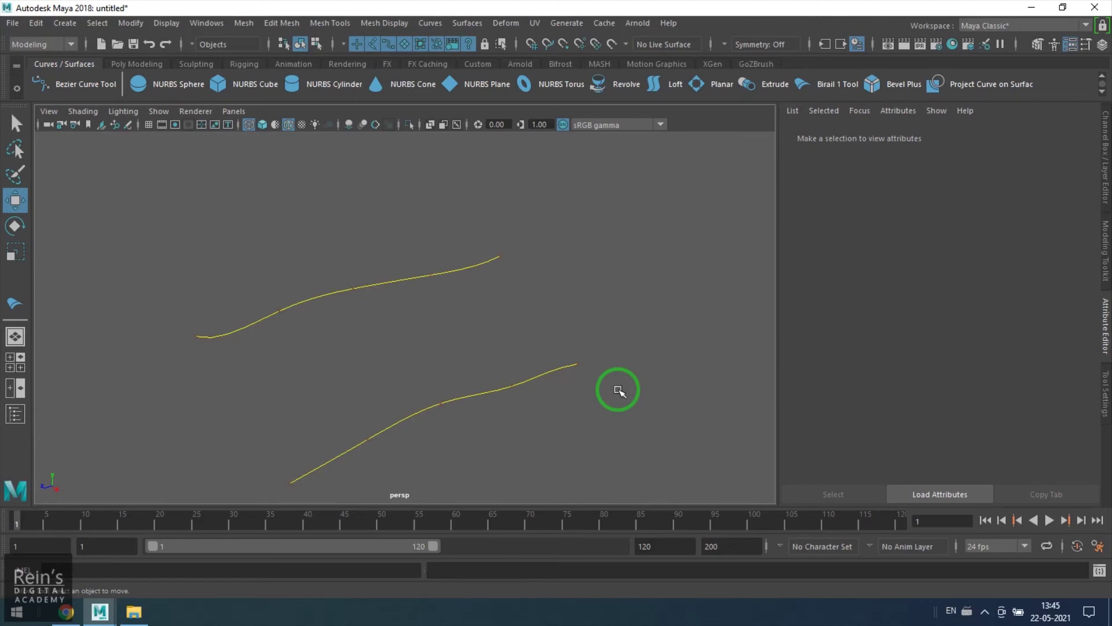
Step: Show the three Birail tools in a floating list, inspect the two yellow rail curves and close the list
{"action": "left_click", "coordinate": [467, 23]}
{"action": "mouse_move", "coordinate": [562, 105]}
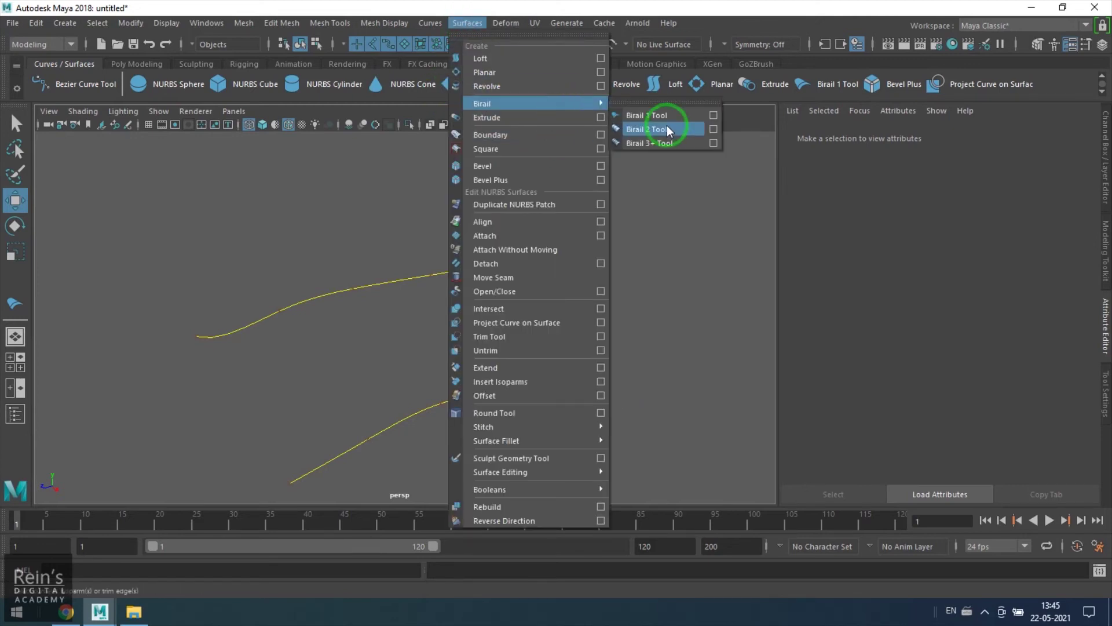
{"action": "left_click", "coordinate": [671, 102]}
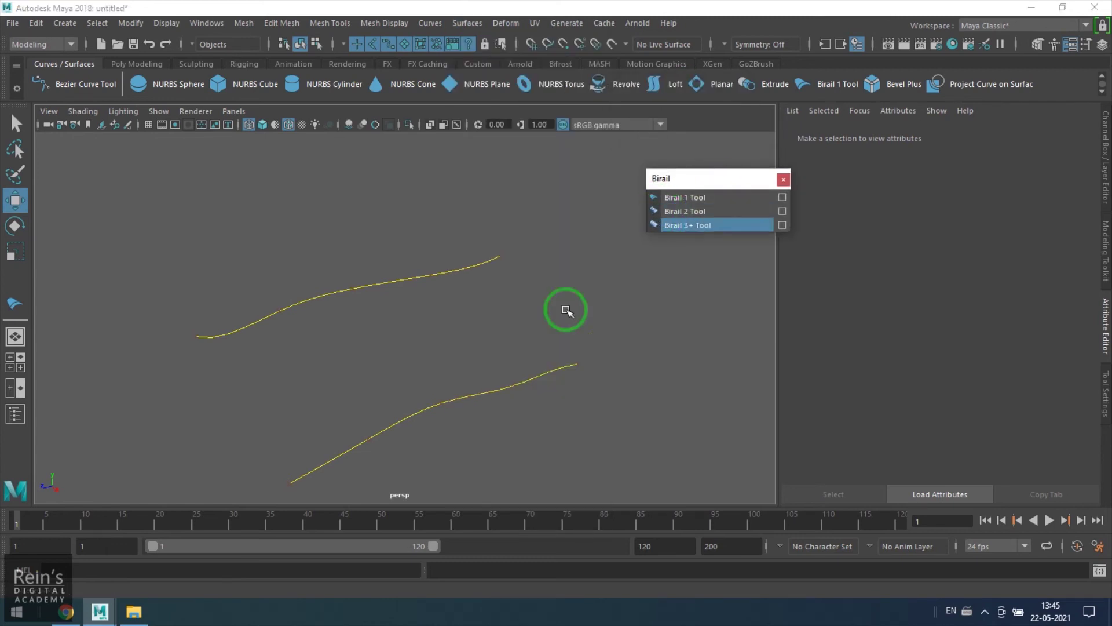
{"action": "left_click", "coordinate": [365, 292]}
{"action": "left_click_drag", "start_coordinate": [378, 363], "coordinate": [404, 468]}
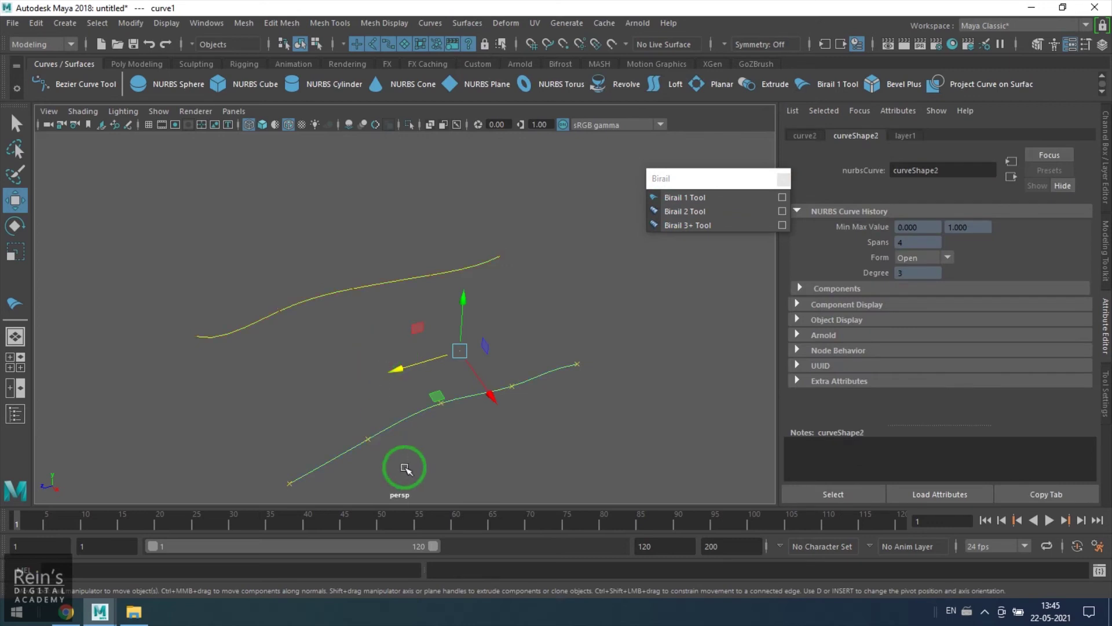
{"action": "left_click", "coordinate": [573, 466]}
{"action": "left_click_drag", "start_coordinate": [572, 467], "coordinate": [624, 439], "text": "alt"}
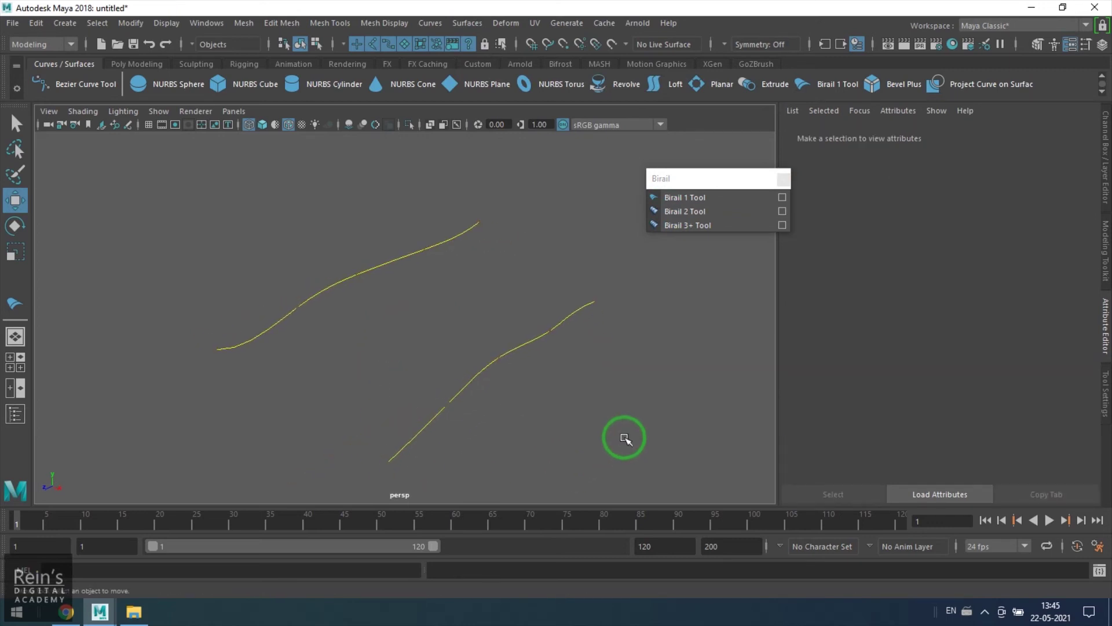
{"action": "left_click", "coordinate": [783, 178]}
{"action": "left_click_drag", "start_coordinate": [641, 264], "coordinate": [616, 266], "text": "alt"}
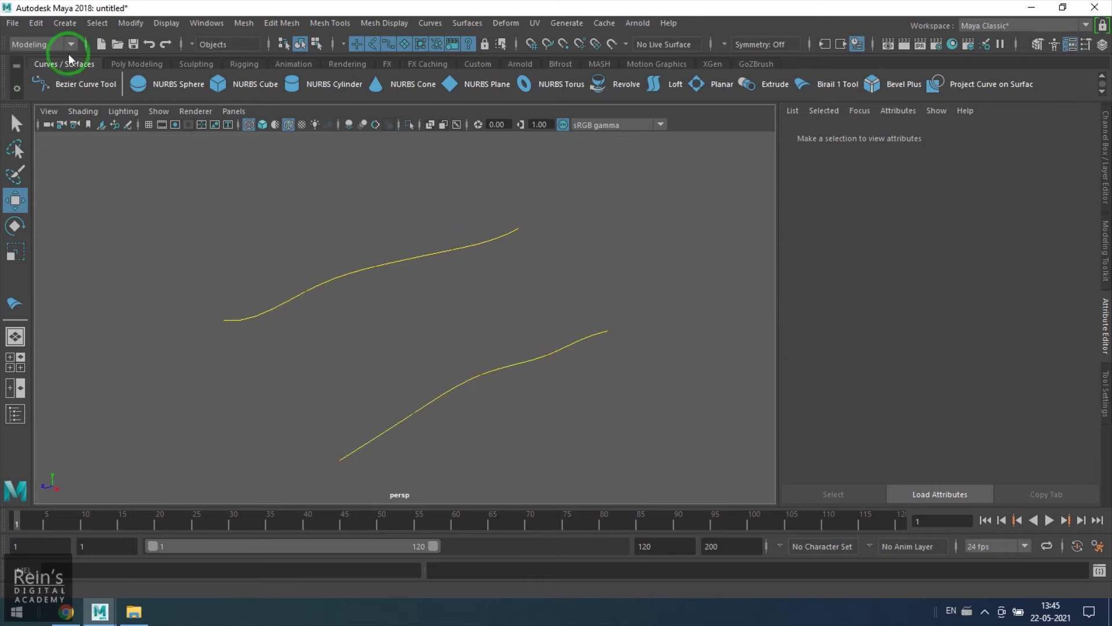
Step: Start a CV curve with its first point snapped to the far end of the upper rail curve
{"action": "left_click", "coordinate": [65, 23]}
{"action": "mouse_move", "coordinate": [155, 127]}
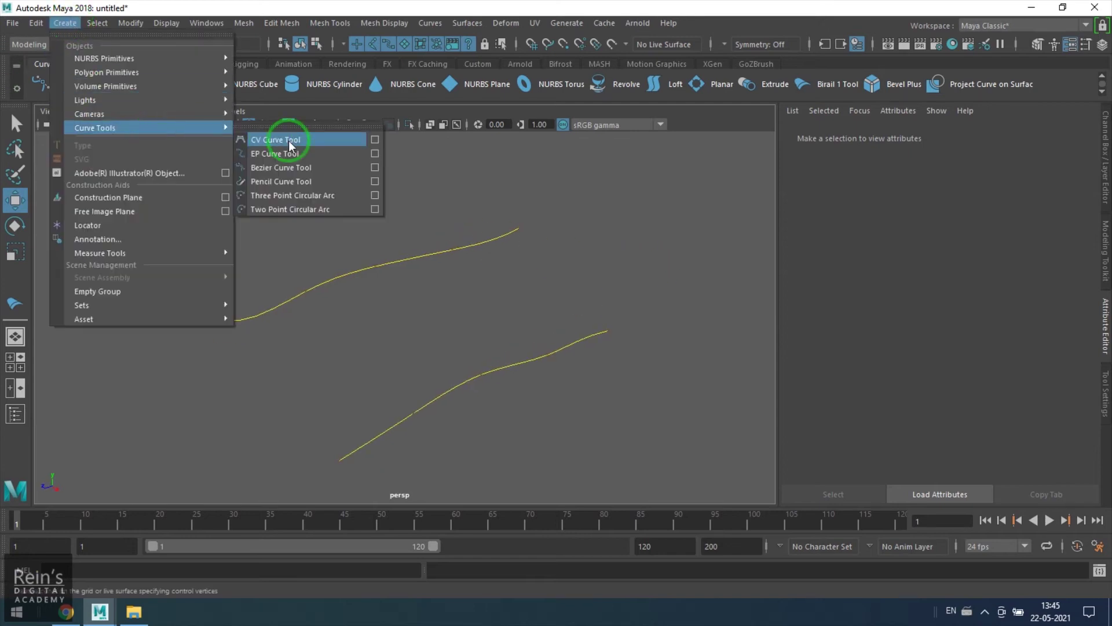
{"action": "left_click", "coordinate": [350, 139]}
{"action": "key", "text": "c"}
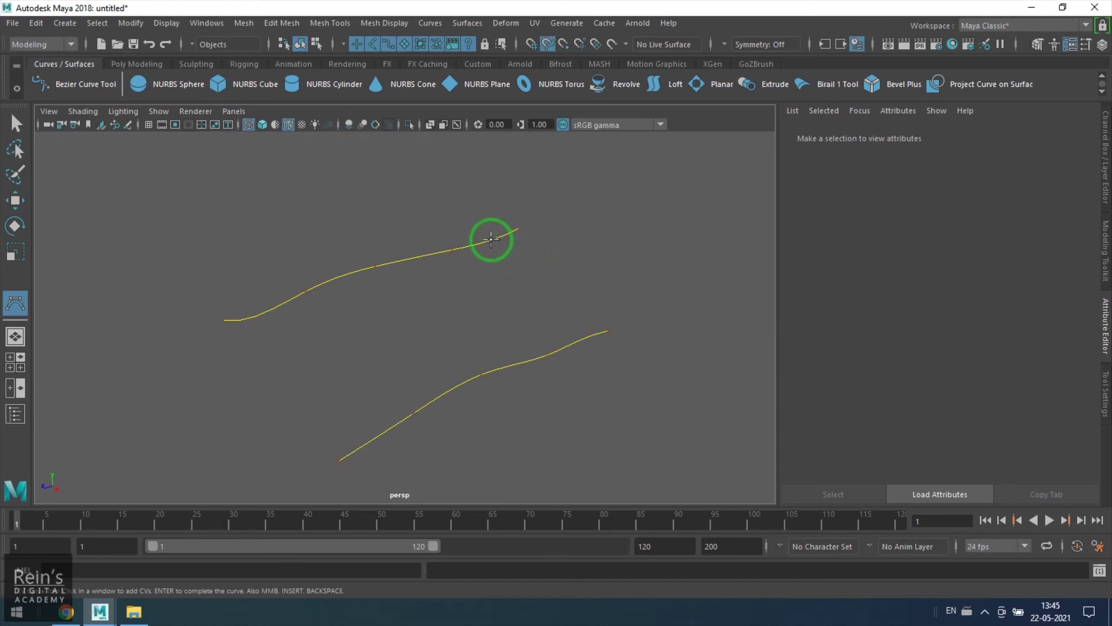
{"action": "left_click_drag", "start_coordinate": [491, 237], "coordinate": [562, 219]}
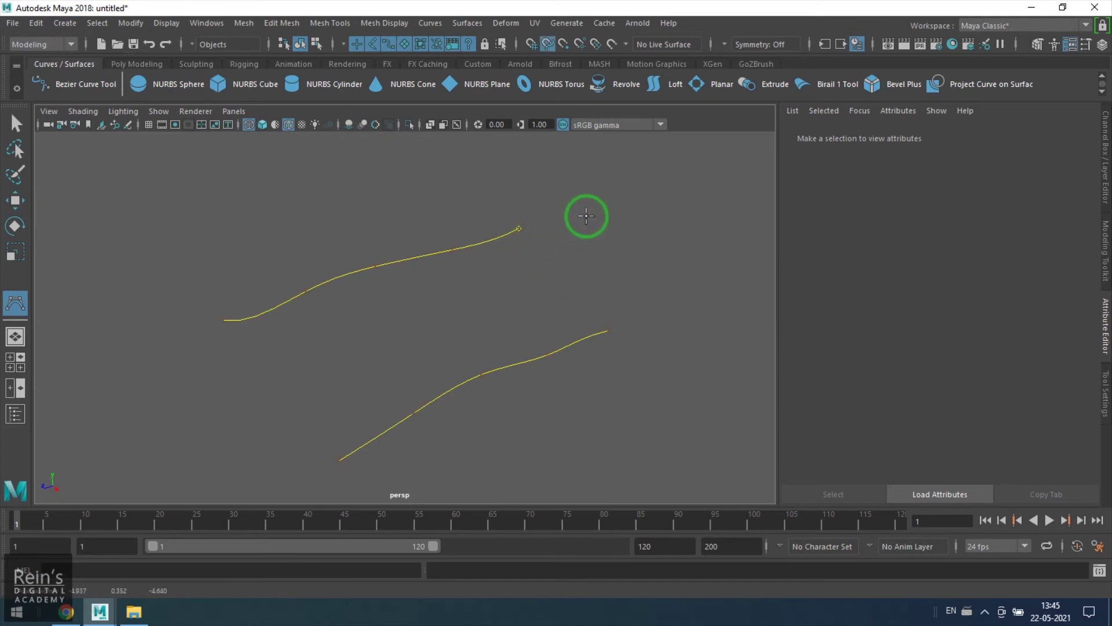
Step: Shape the curve as an arch in the front view and finish it snapped to the far end of the lower rail
{"action": "key", "text": "space"}
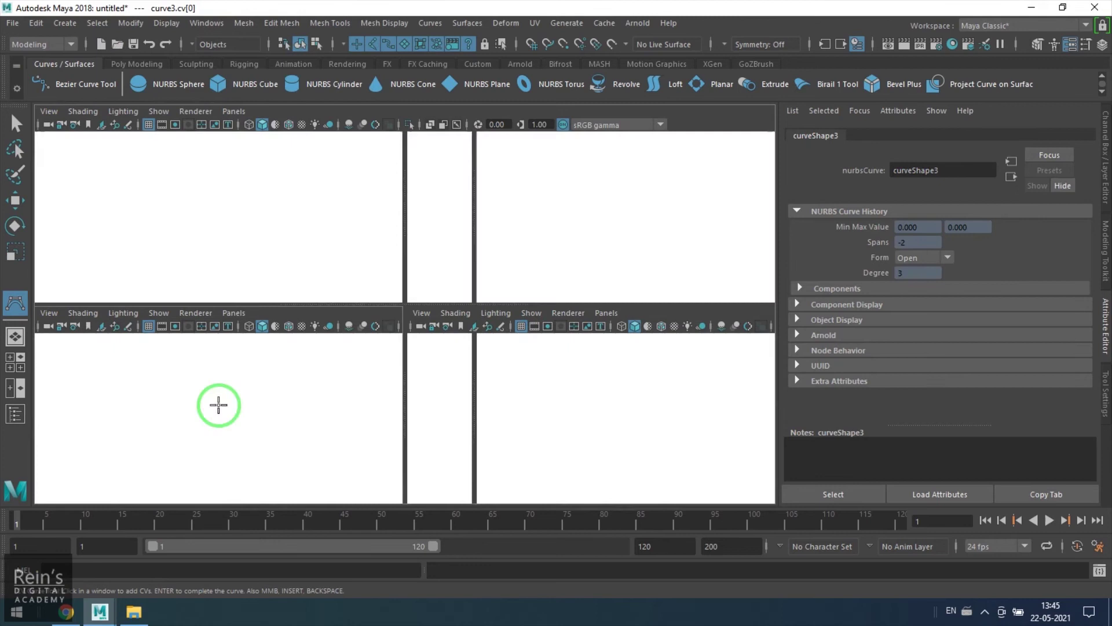
{"action": "key", "text": "space"}
{"action": "left_click", "coordinate": [314, 248]}
{"action": "left_click", "coordinate": [352, 224]}
{"action": "left_click", "coordinate": [406, 234]}
{"action": "left_click", "coordinate": [446, 261]}
{"action": "key", "text": "space"}
{"action": "key", "text": "space"}
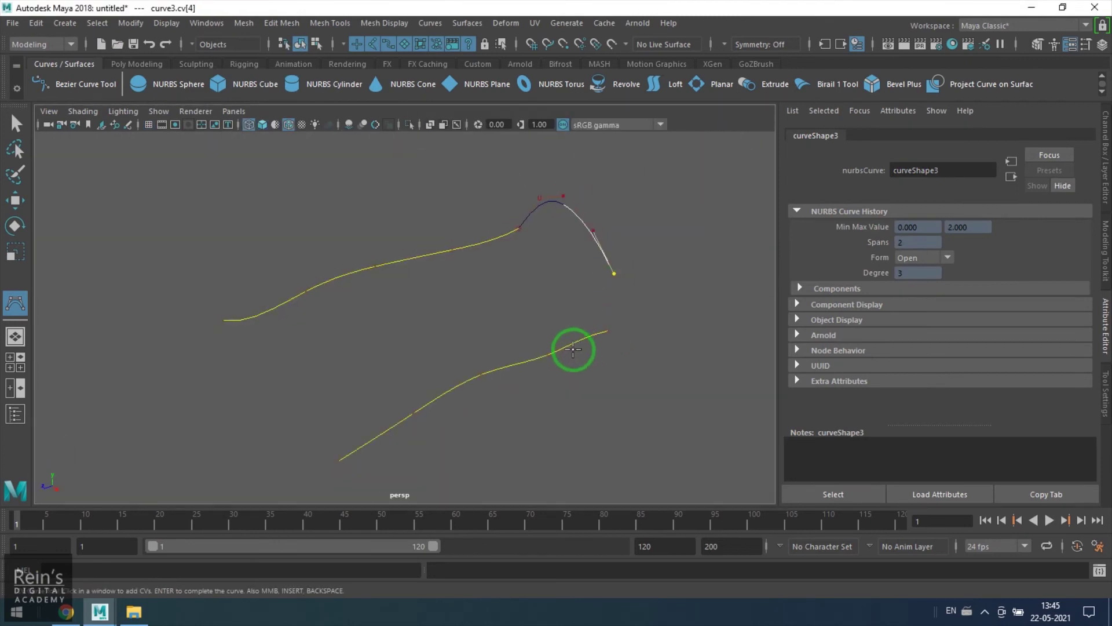
{"action": "left_click_drag", "start_coordinate": [551, 347], "coordinate": [608, 330]}
{"action": "key", "text": "w"}
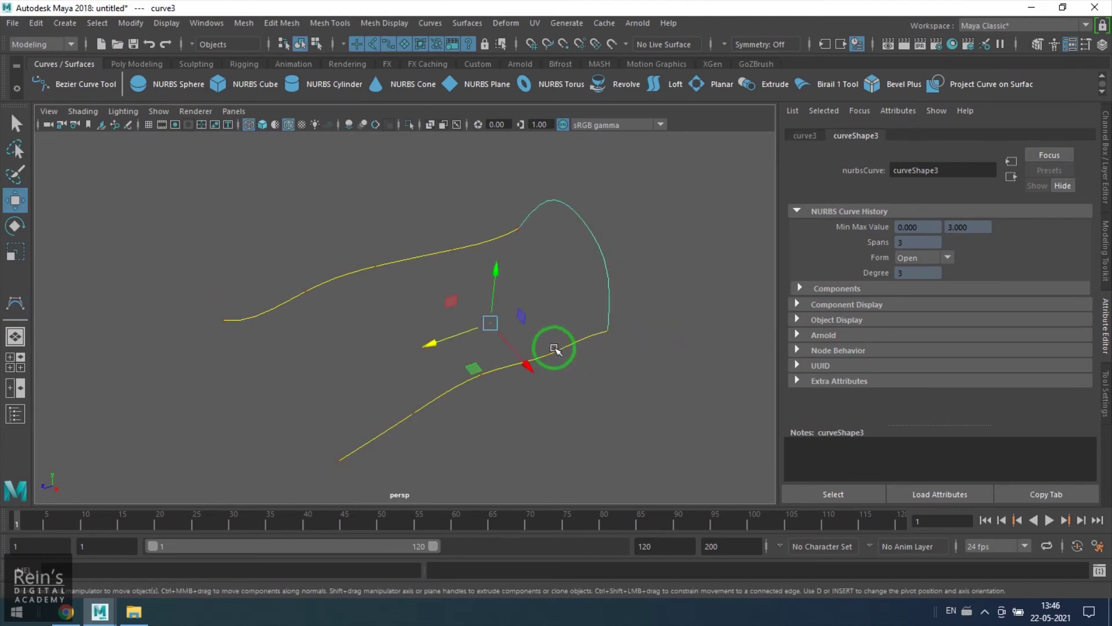
{"action": "left_click_drag", "start_coordinate": [373, 360], "coordinate": [426, 330], "text": "alt"}
{"action": "left_click", "coordinate": [430, 22]}
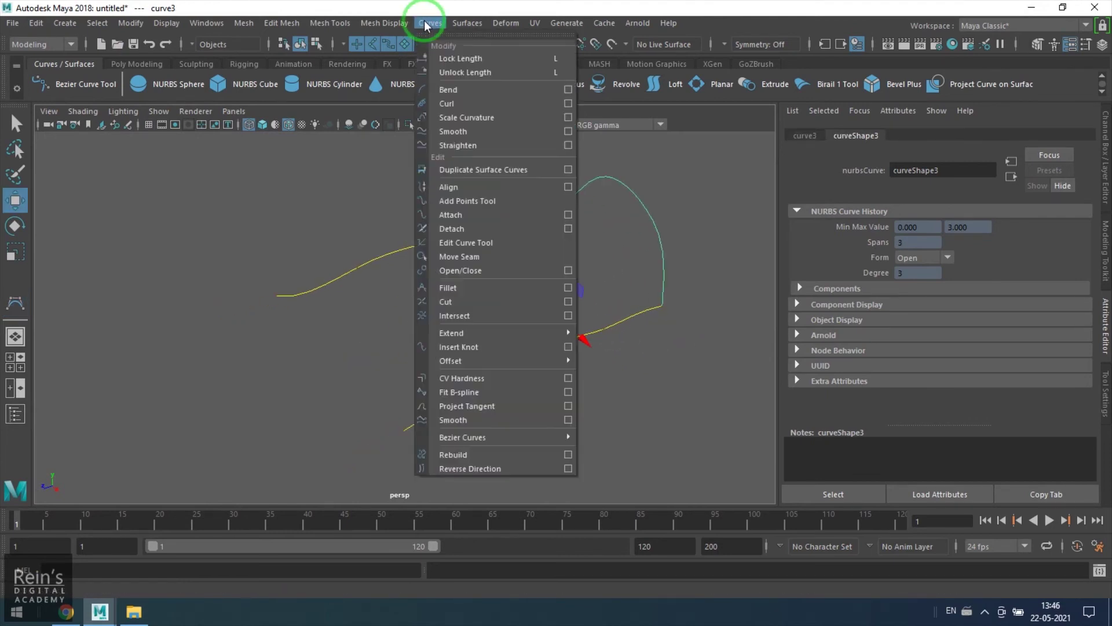
{"action": "left_click", "coordinate": [467, 23]}
Step: Start a second CV curve snapped to the near end of the upper rail curve
{"action": "left_click", "coordinate": [286, 370]}
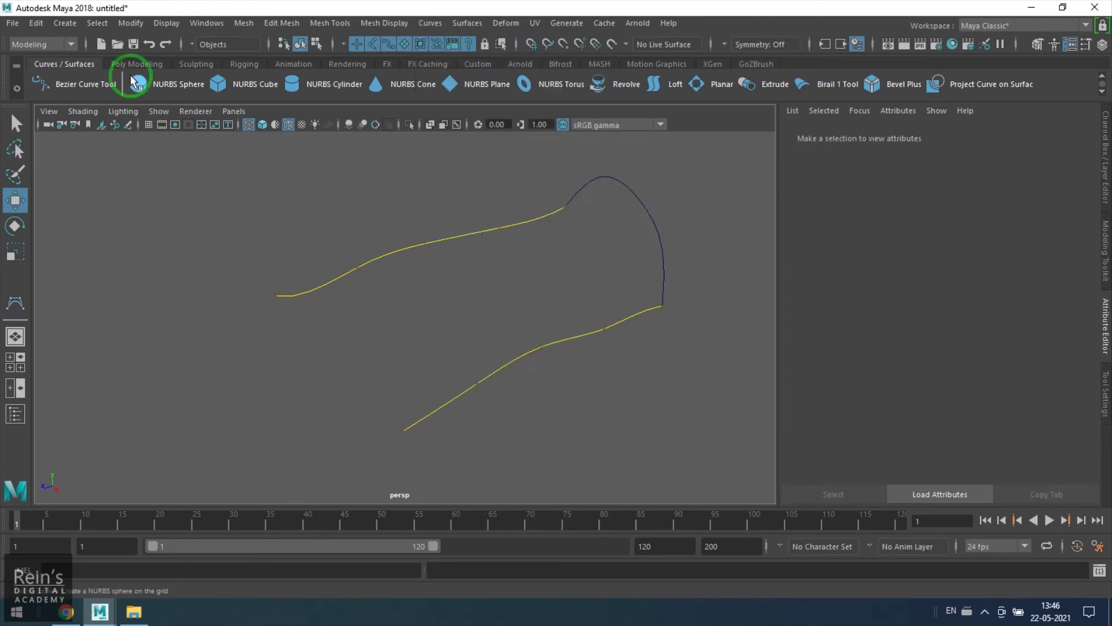
{"action": "left_click", "coordinate": [65, 23]}
{"action": "mouse_move", "coordinate": [154, 129]}
{"action": "left_click", "coordinate": [268, 140]}
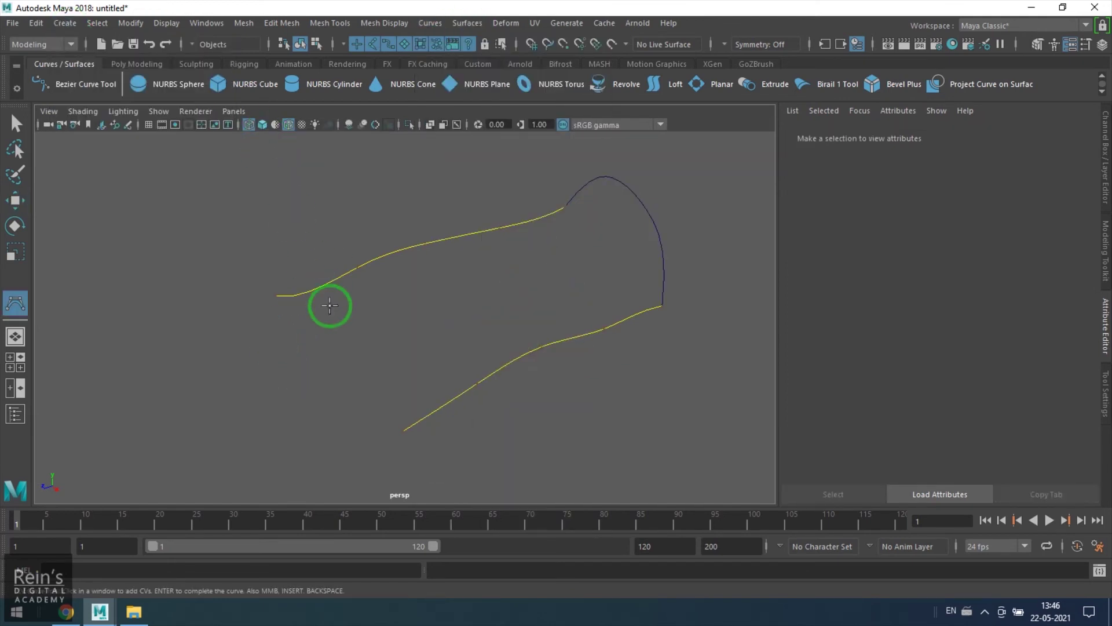
{"action": "left_click", "coordinate": [291, 328]}
Step: Shape the second profile as an uneven, bulging arch in the front view and finish it snapped to the near end of the lower rail
{"action": "key", "text": "space"}
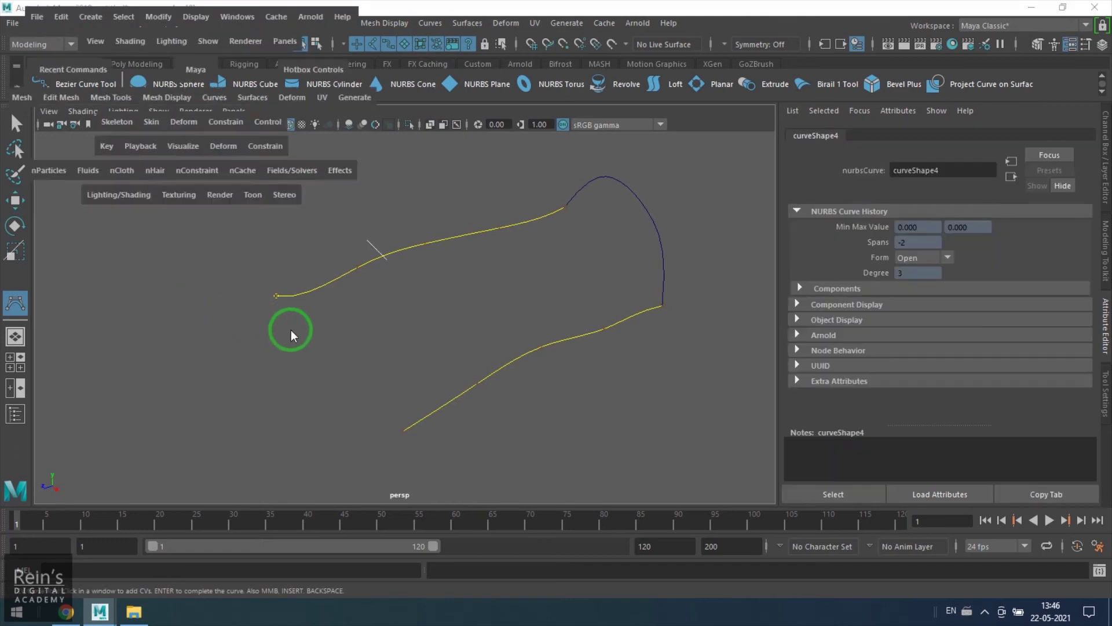
{"action": "key", "text": "space"}
{"action": "left_click", "coordinate": [312, 292]}
{"action": "left_click", "coordinate": [335, 265]}
{"action": "left_click", "coordinate": [318, 220]}
{"action": "left_click", "coordinate": [329, 183]}
{"action": "left_click", "coordinate": [430, 177]}
{"action": "left_click", "coordinate": [425, 240]}
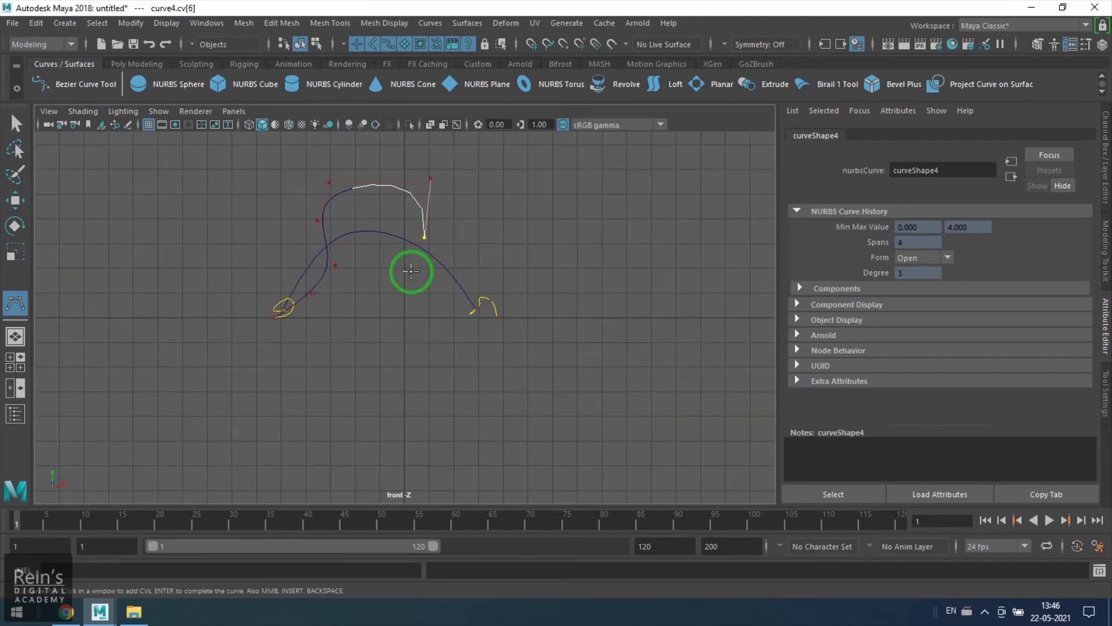
{"action": "left_click", "coordinate": [430, 295]}
{"action": "key", "text": "space"}
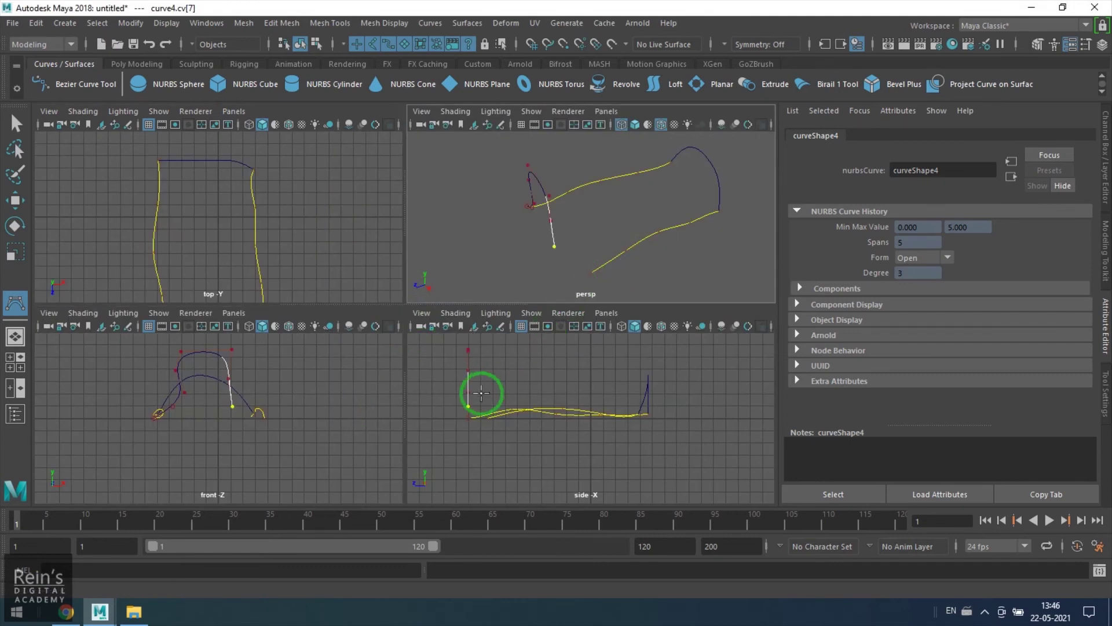
{"action": "key", "text": "space"}
{"action": "left_click", "coordinate": [408, 428]}
{"action": "key", "text": "w"}
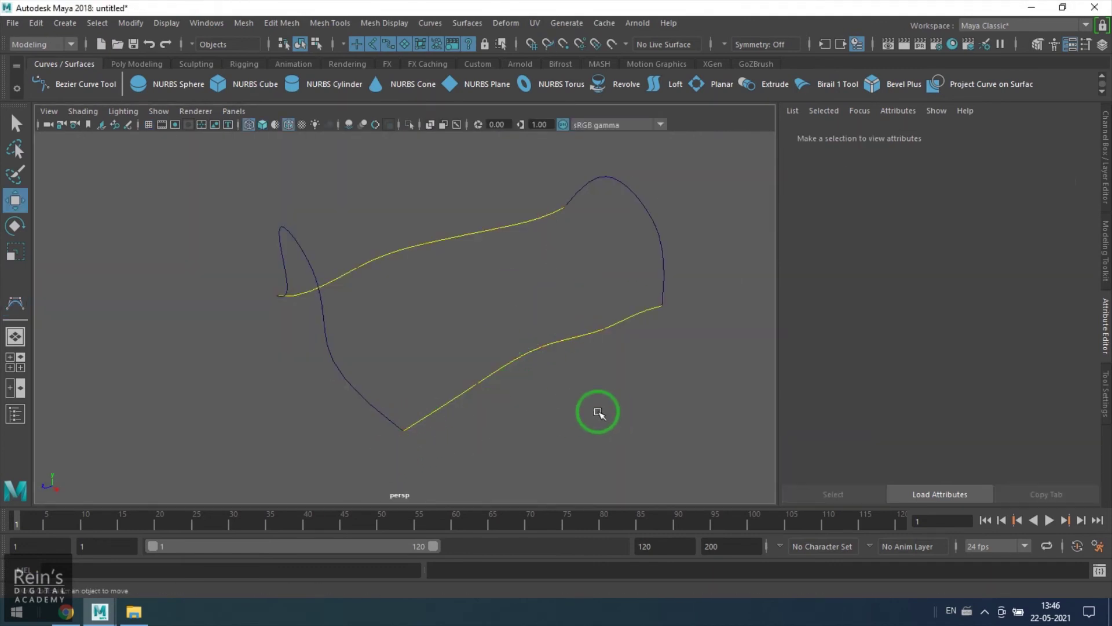
Step: Add both profile curves to the red display layer layer2 and clear the selection
{"action": "left_click", "coordinate": [329, 353]}
{"action": "left_click", "coordinate": [1105, 169]}
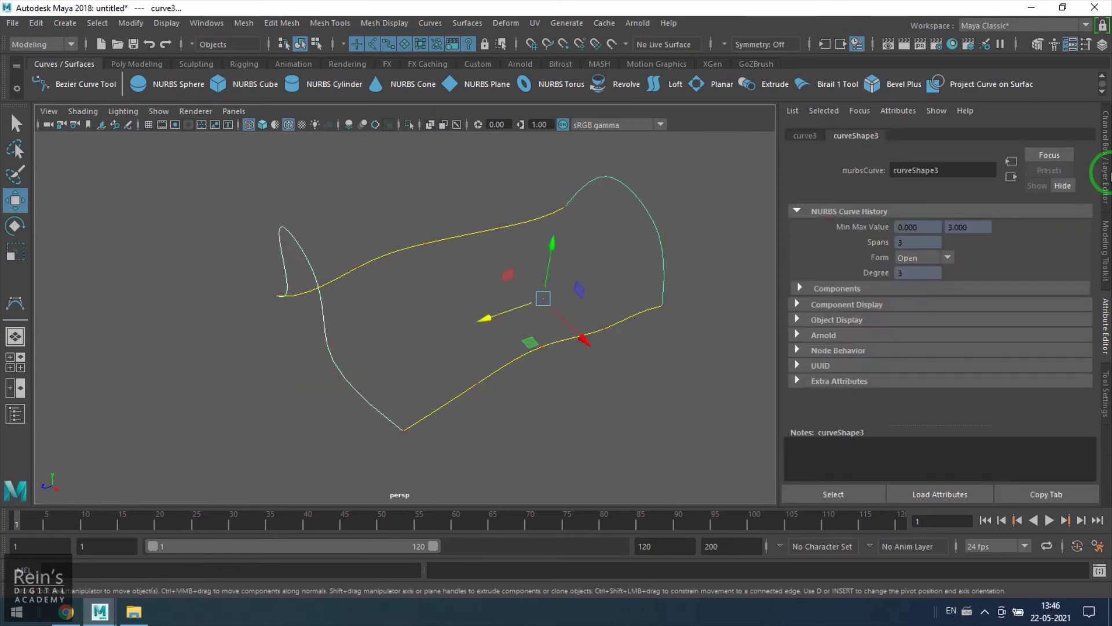
{"action": "left_click", "coordinate": [1002, 415]}
{"action": "right_click", "coordinate": [1009, 417]}
{"action": "left_click", "coordinate": [1014, 451]}
{"action": "left_click", "coordinate": [832, 409]}
{"action": "left_click_drag", "start_coordinate": [832, 410], "coordinate": [661, 363], "text": "alt"}
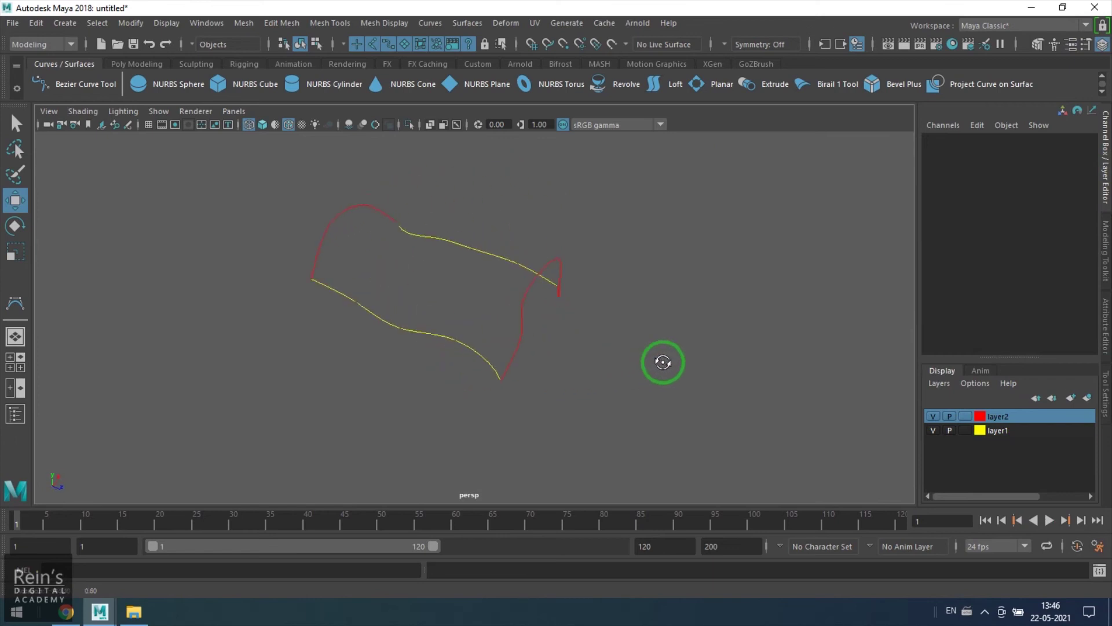
Step: Select both profile curves and display their NURBS edit points
{"action": "left_click_drag", "start_coordinate": [303, 213], "coordinate": [394, 278]}
{"action": "left_click", "coordinate": [371, 370]}
{"action": "left_click_drag", "start_coordinate": [385, 335], "coordinate": [423, 290]}
{"action": "left_click", "coordinate": [648, 398]}
{"action": "left_click_drag", "start_coordinate": [648, 397], "coordinate": [588, 173], "text": "alt"}
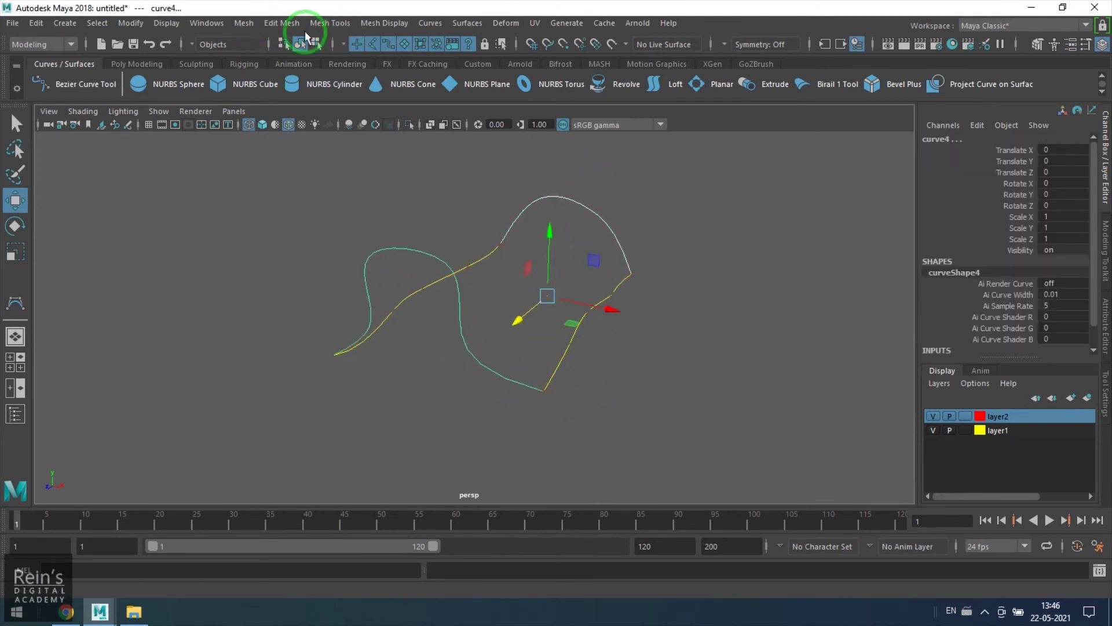
{"action": "left_click", "coordinate": [167, 23]}
{"action": "mouse_move", "coordinate": [321, 215]}
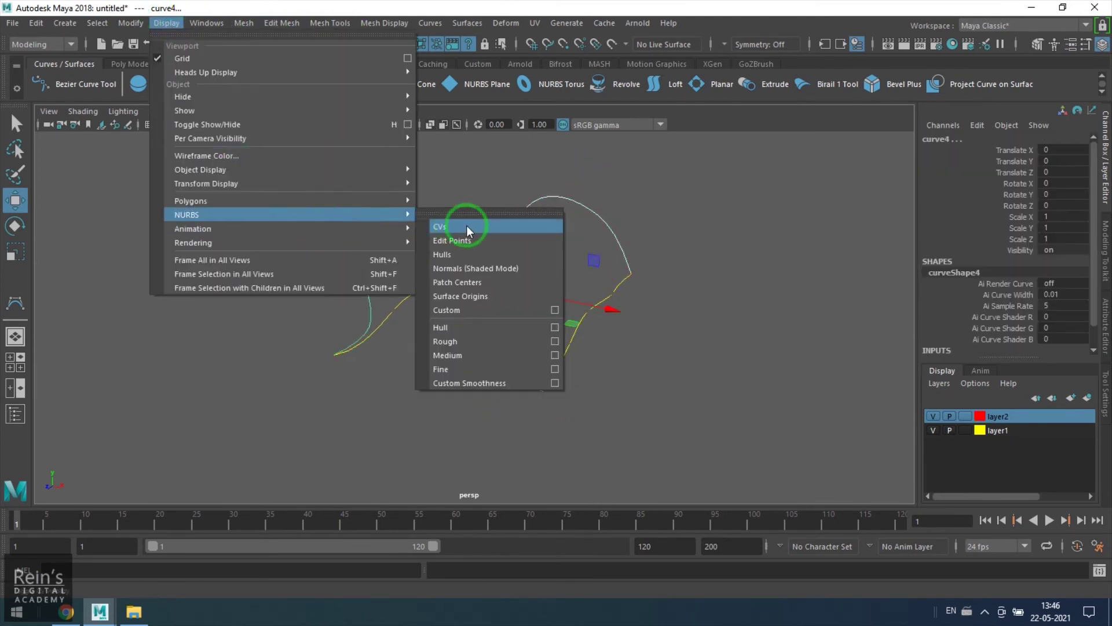
{"action": "left_click", "coordinate": [472, 241]}
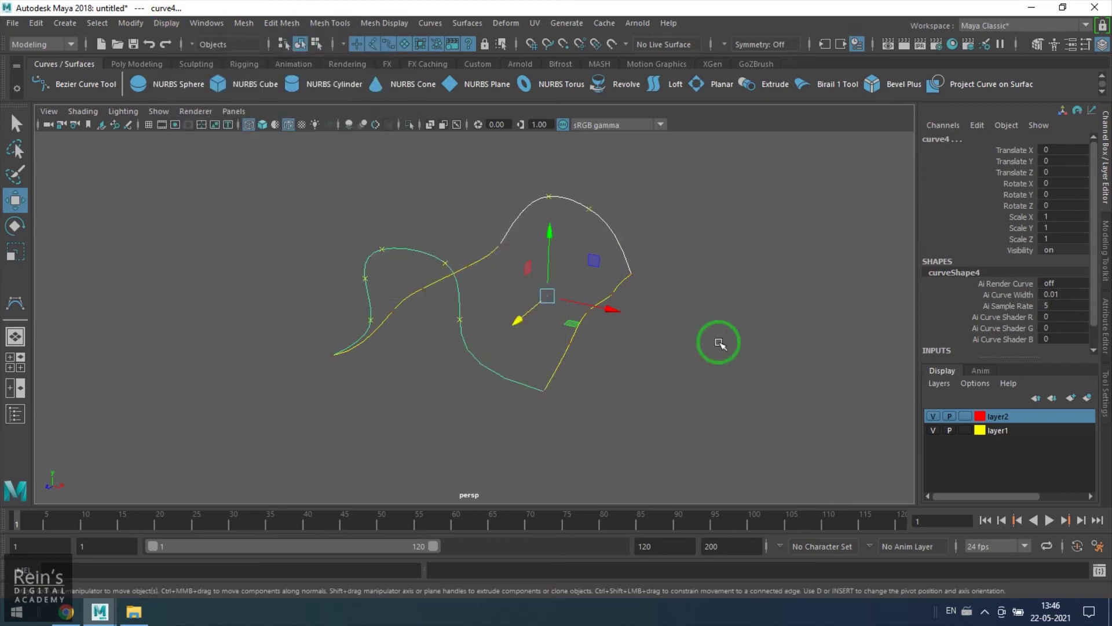
Step: Compare the number of spans of the two profile curves in their attributes
{"action": "middle_click_drag", "start_coordinate": [479, 390], "coordinate": [476, 443], "text": "alt"}
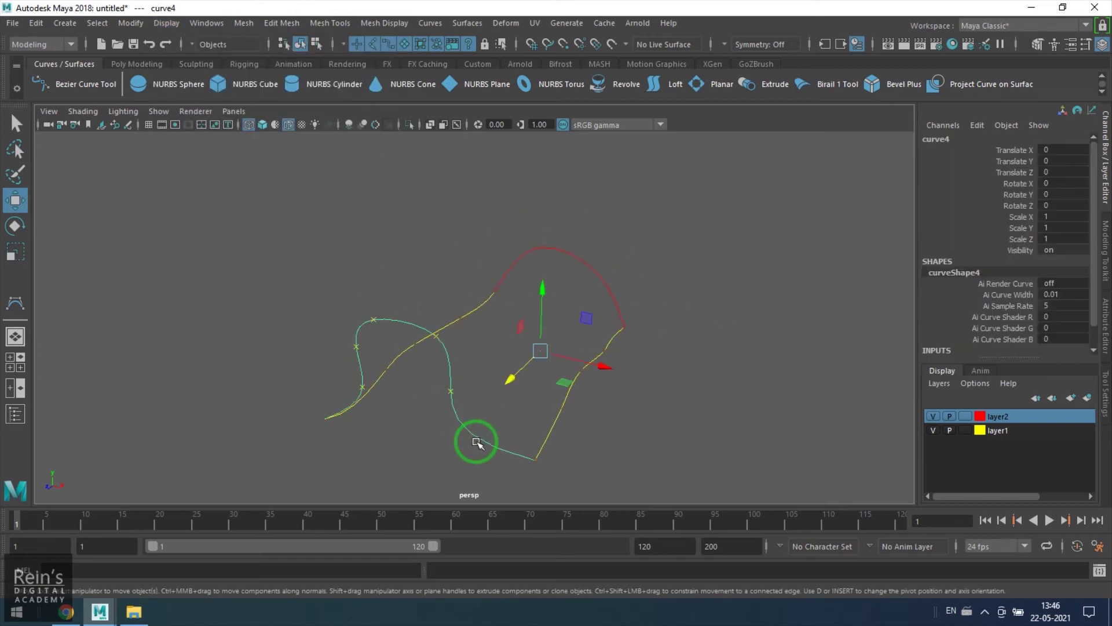
{"action": "key", "text": "ctrl+a"}
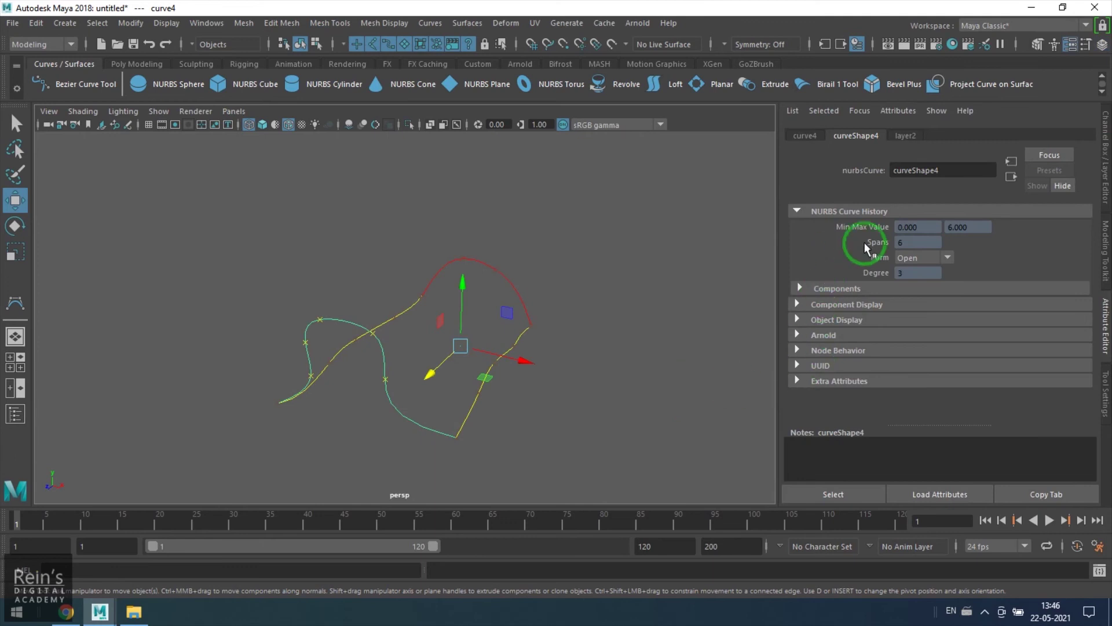
{"action": "left_click", "coordinate": [514, 285]}
{"action": "scroll", "coordinate": [513, 285], "scroll_direction": "up", "scroll_amount": 2}
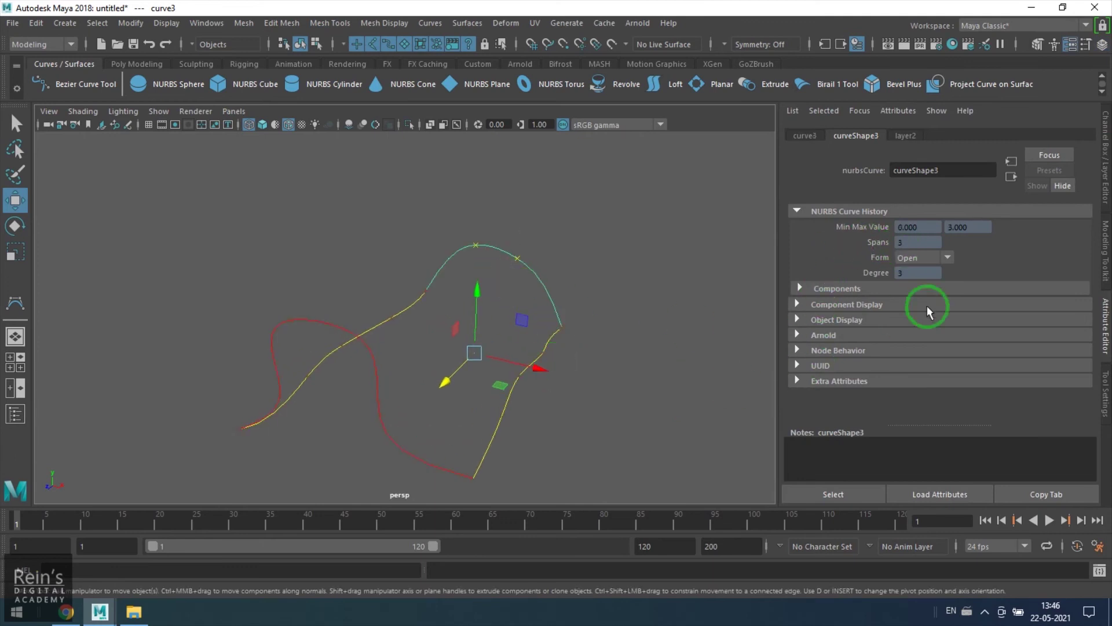
Step: Rebuild both profile curves as uniform, 3 Cubic curves with 7 spans each
{"action": "left_click", "coordinate": [398, 442]}
{"action": "left_click", "coordinate": [377, 318]}
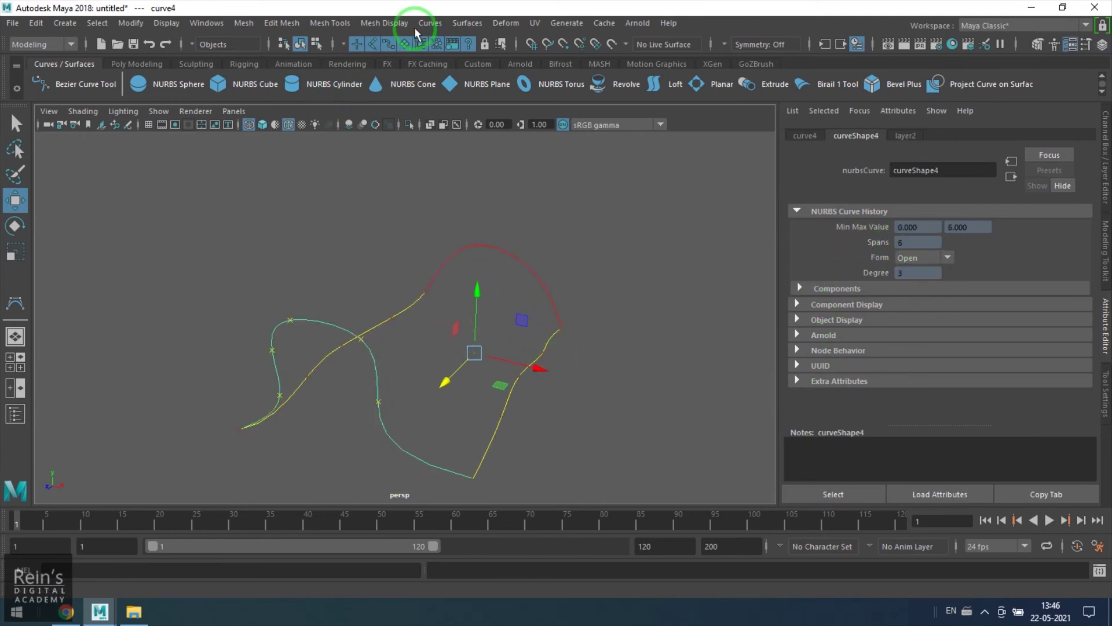
{"action": "left_click", "coordinate": [435, 23]}
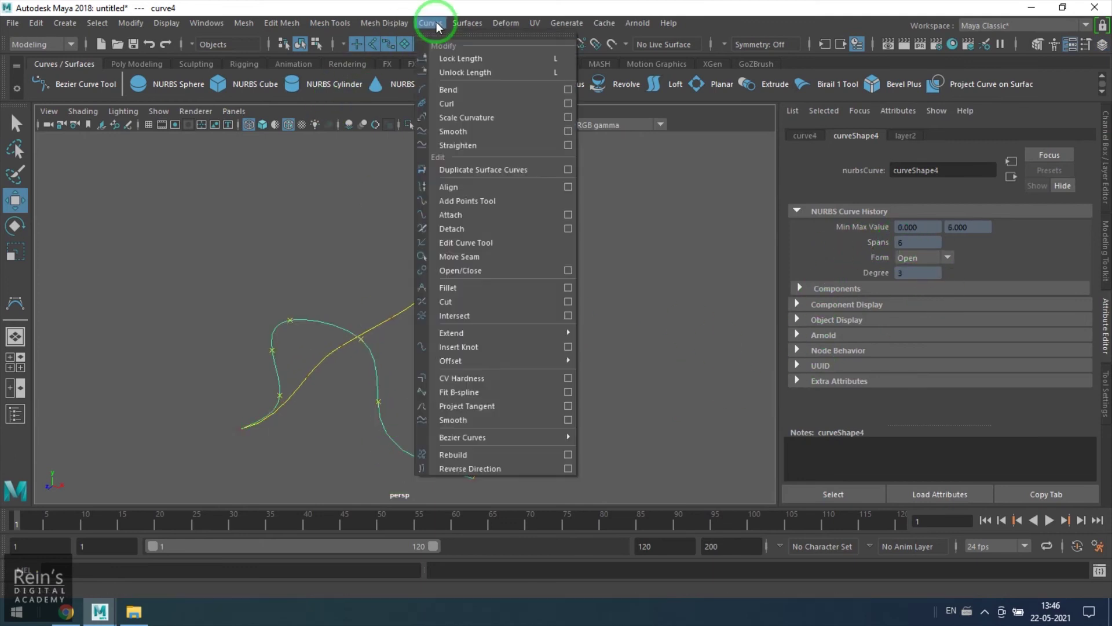
{"action": "left_click", "coordinate": [568, 454]}
{"action": "double_click", "coordinate": [815, 203]}
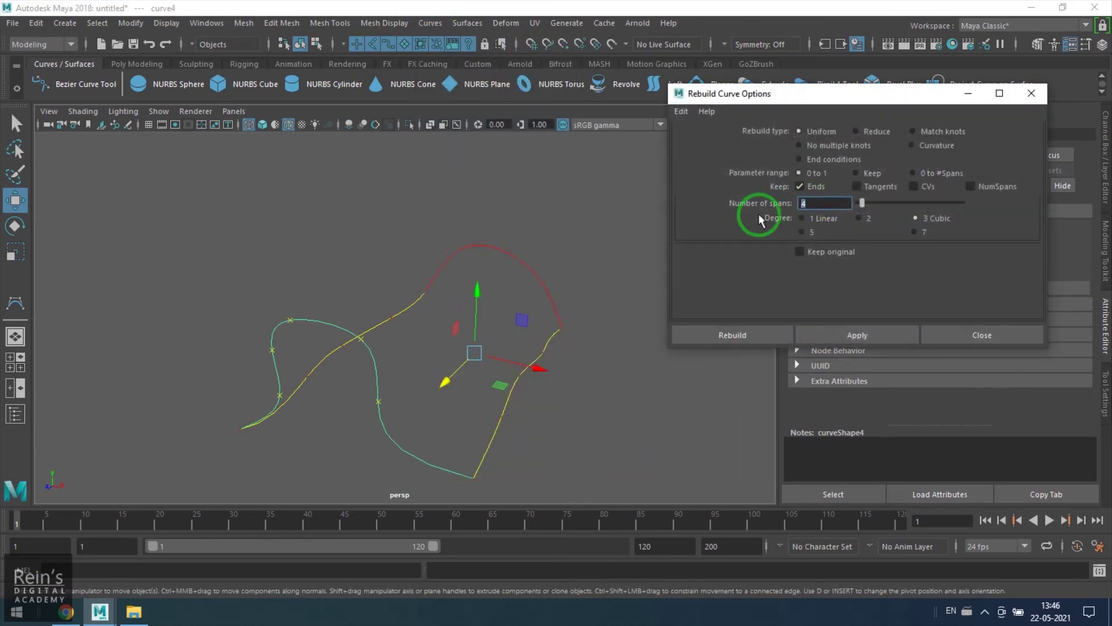
{"action": "type", "text": "7"}
{"action": "left_click", "coordinate": [854, 334]}
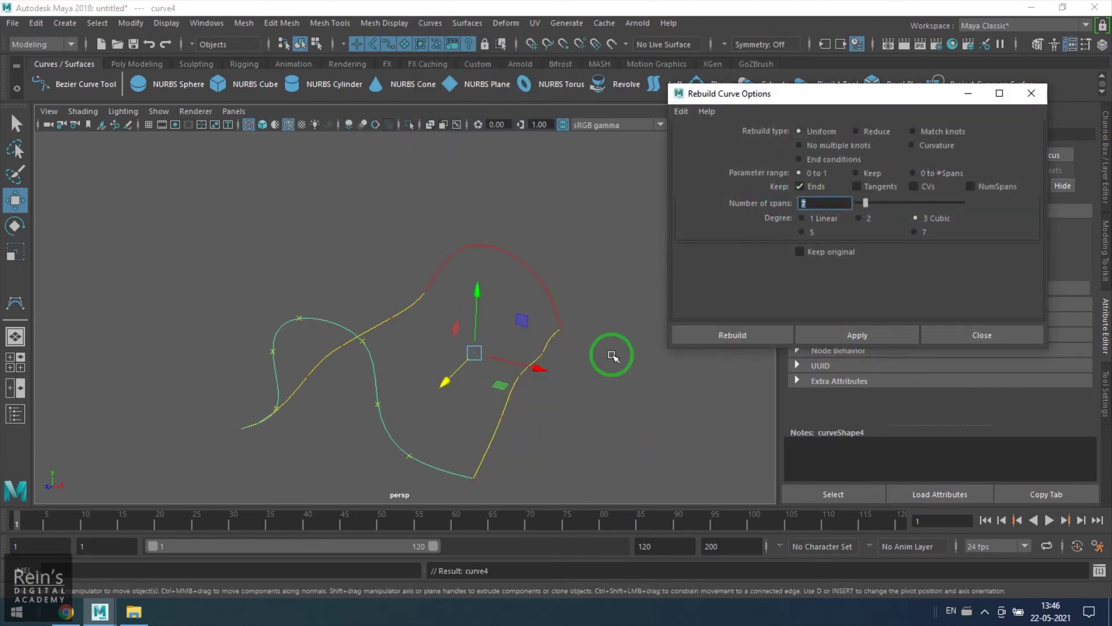
{"action": "left_click", "coordinate": [526, 264]}
{"action": "left_click", "coordinate": [858, 335]}
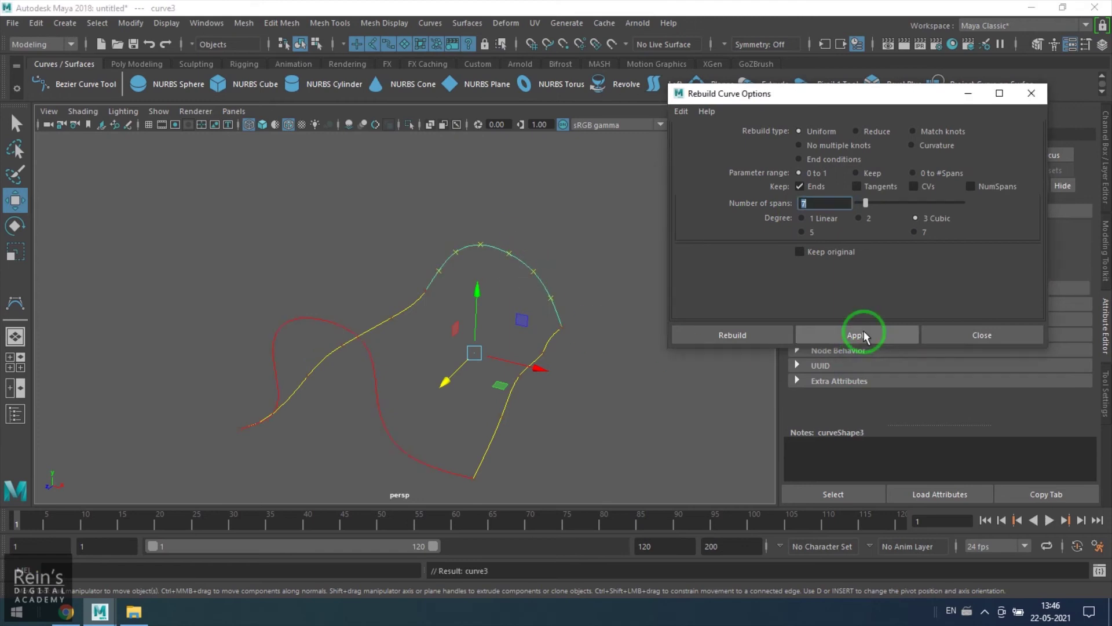
Step: Check the span counts of one rail and the rebuilt profile curves in their attributes
{"action": "left_click", "coordinate": [982, 335]}
{"action": "left_click", "coordinate": [633, 436]}
{"action": "left_click", "coordinate": [367, 333]}
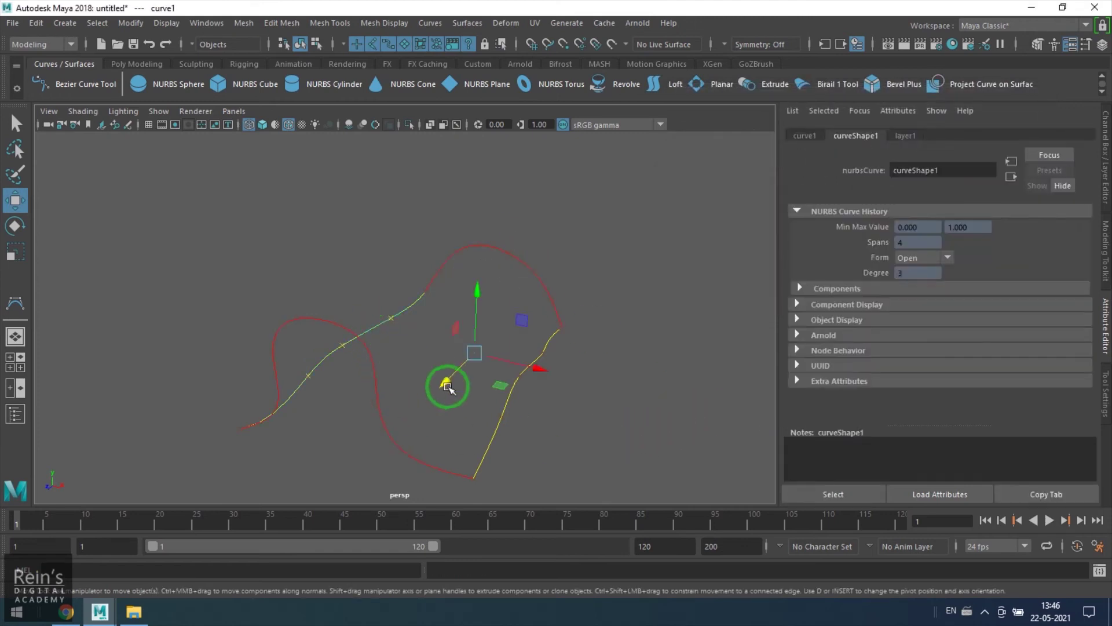
{"action": "left_click", "coordinate": [546, 236]}
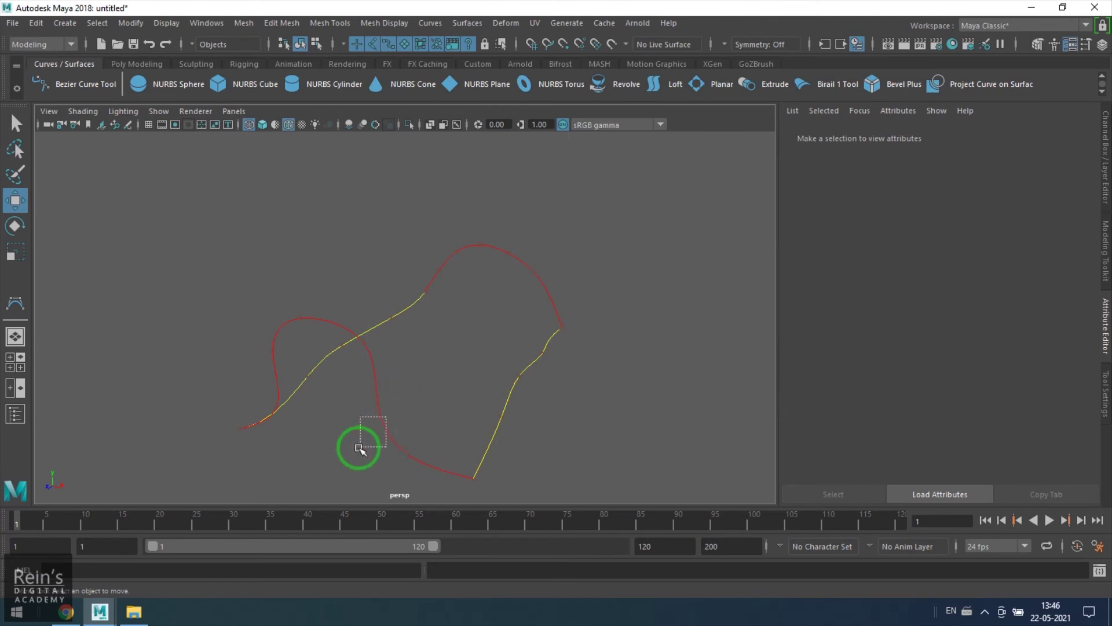
{"action": "left_click", "coordinate": [391, 429]}
{"action": "left_click", "coordinate": [540, 277]}
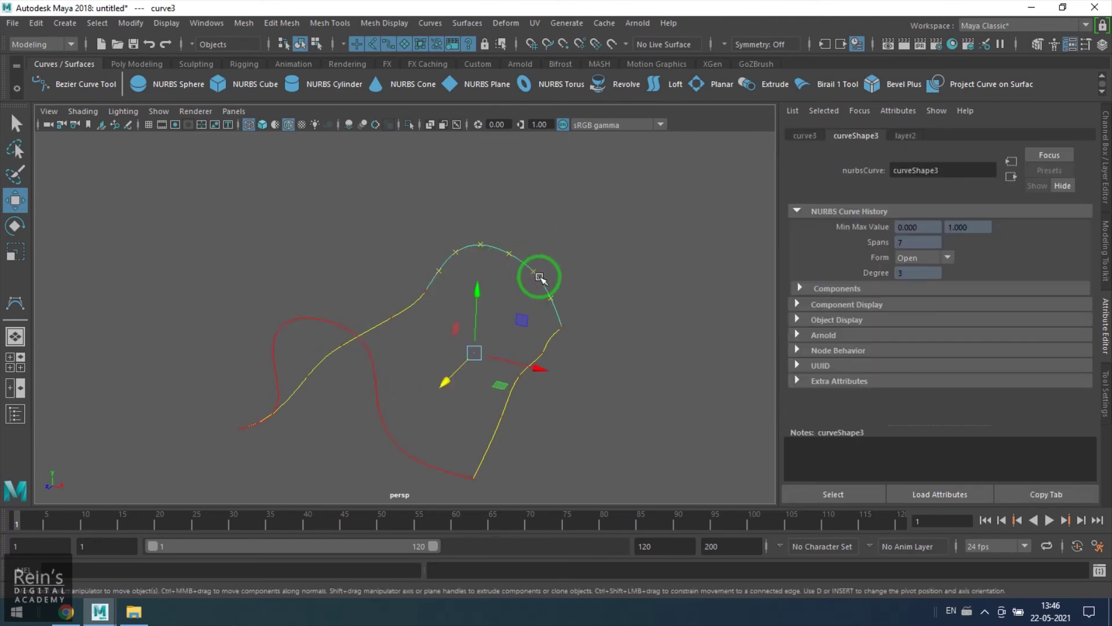
{"action": "left_click", "coordinate": [664, 371]}
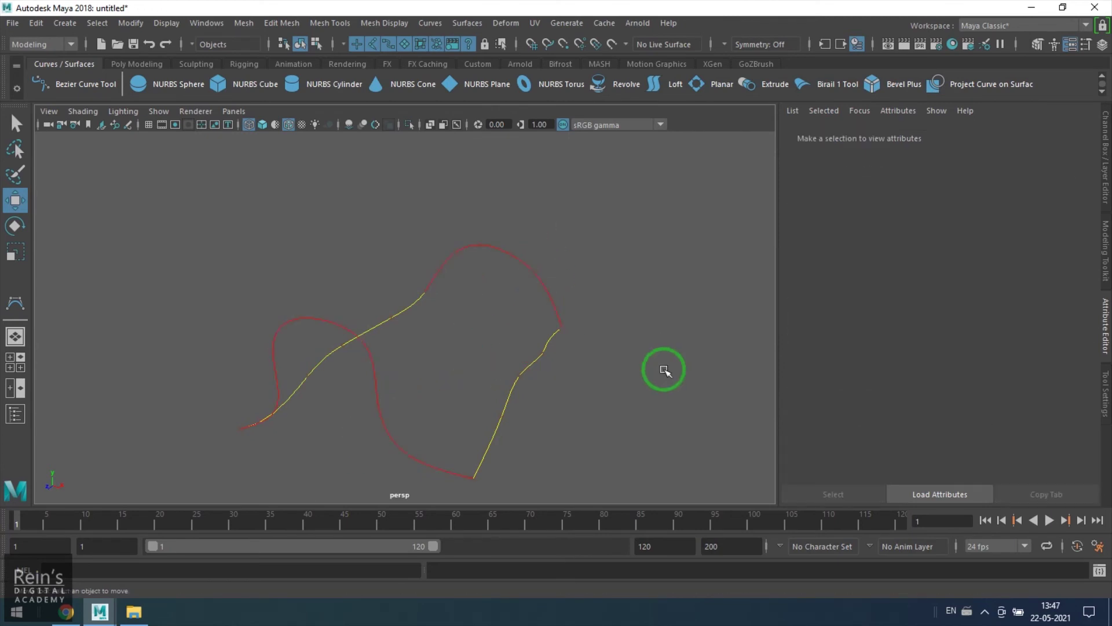
Step: Create a surface with the Birail 2 Tool from the two red profile curves and the two yellow rail curves
{"action": "left_click_drag", "start_coordinate": [599, 426], "coordinate": [553, 369], "text": "alt"}
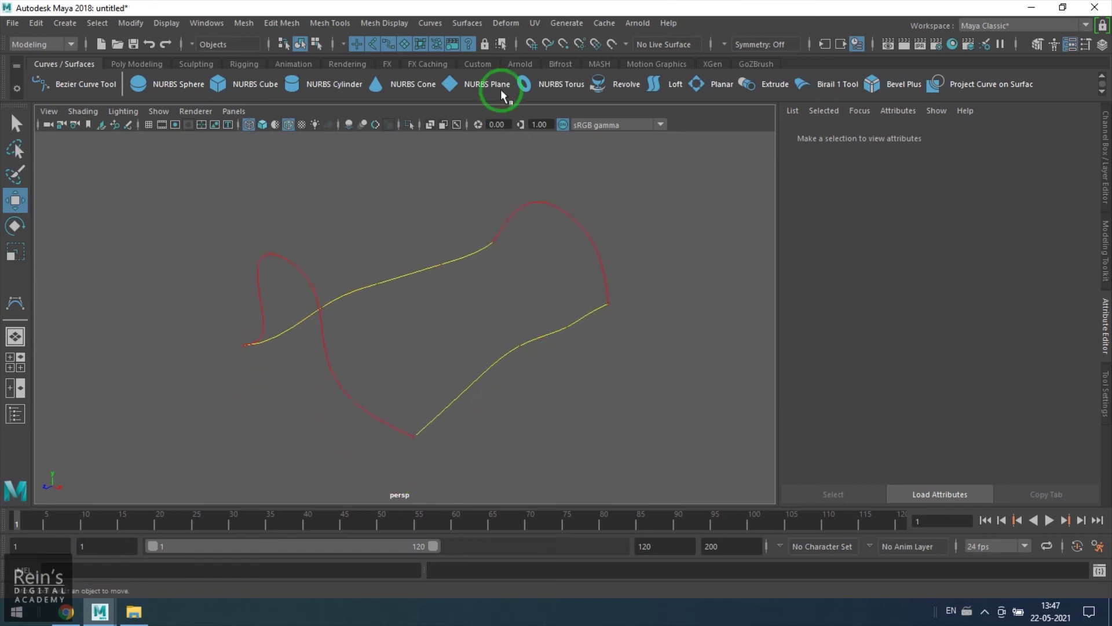
{"action": "left_click", "coordinate": [466, 23]}
{"action": "mouse_move", "coordinate": [535, 105]}
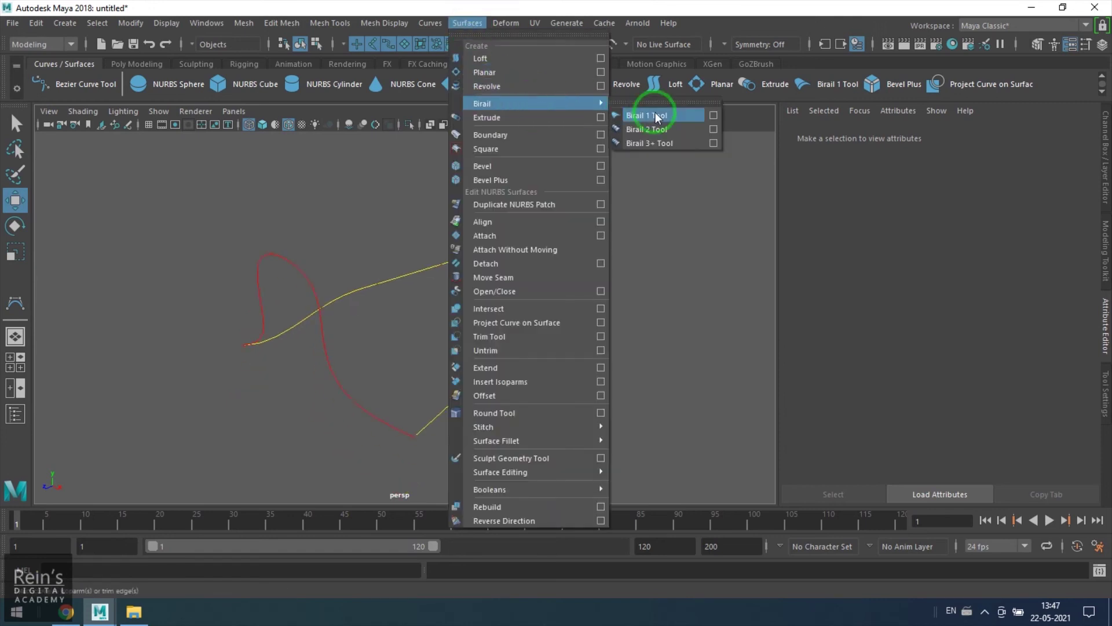
{"action": "left_click", "coordinate": [685, 132]}
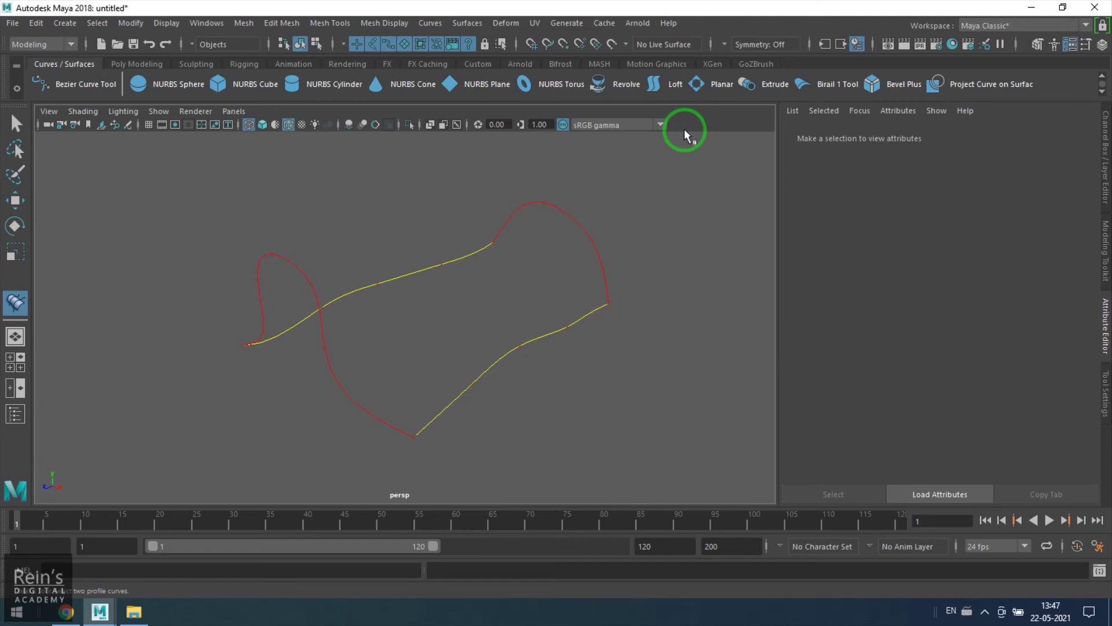
{"action": "left_click", "coordinate": [344, 393]}
{"action": "left_click", "coordinate": [599, 253]}
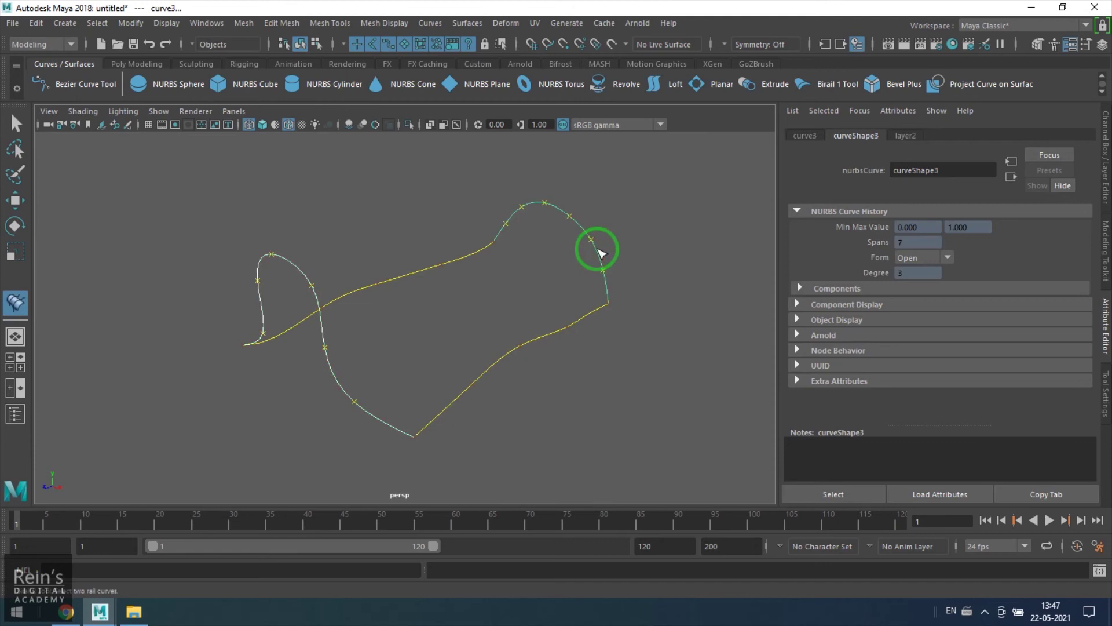
{"action": "left_click", "coordinate": [432, 267]}
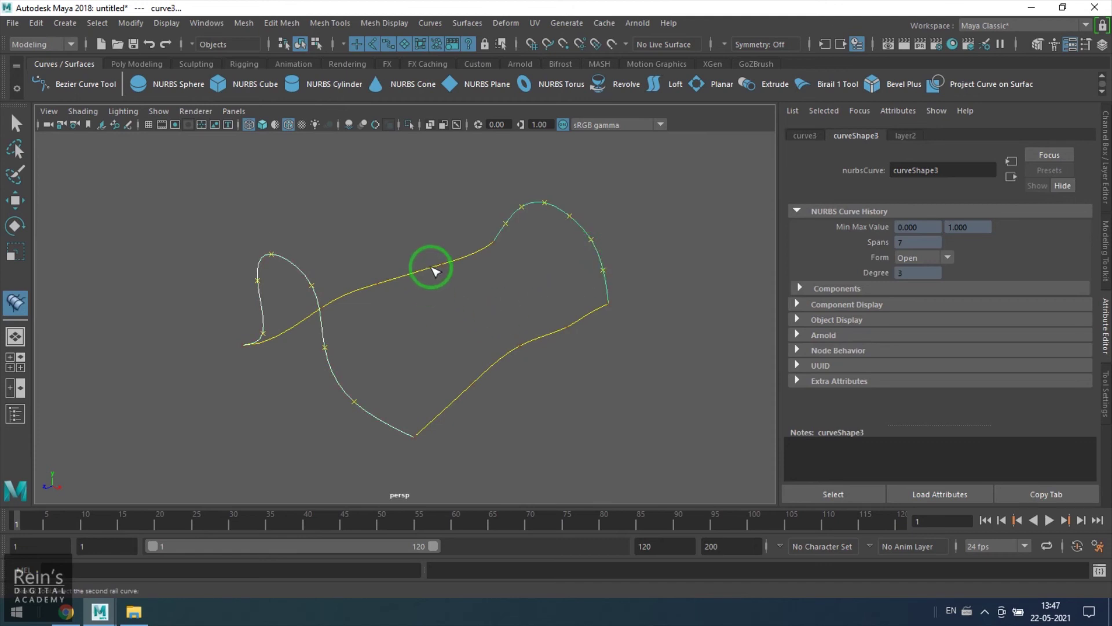
{"action": "left_click", "coordinate": [522, 345]}
{"action": "left_click", "coordinate": [674, 397]}
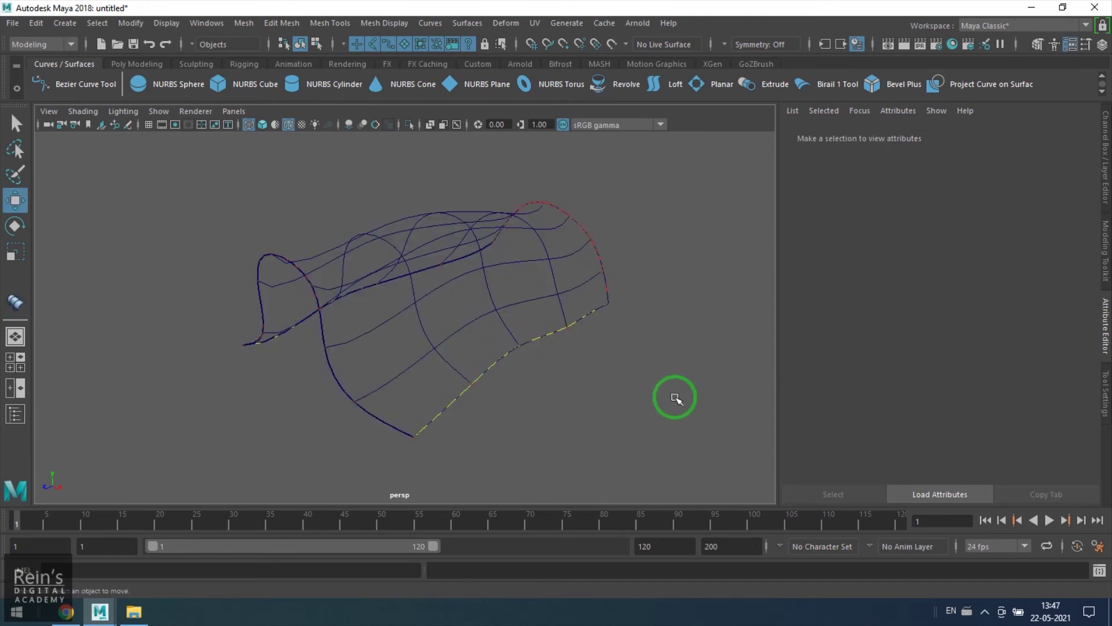
Step: Display the birail surface shaded and turn on two-sided lighting in the perspective view
{"action": "key", "text": "5"}
{"action": "left_click_drag", "start_coordinate": [489, 377], "coordinate": [266, 244], "text": "alt"}
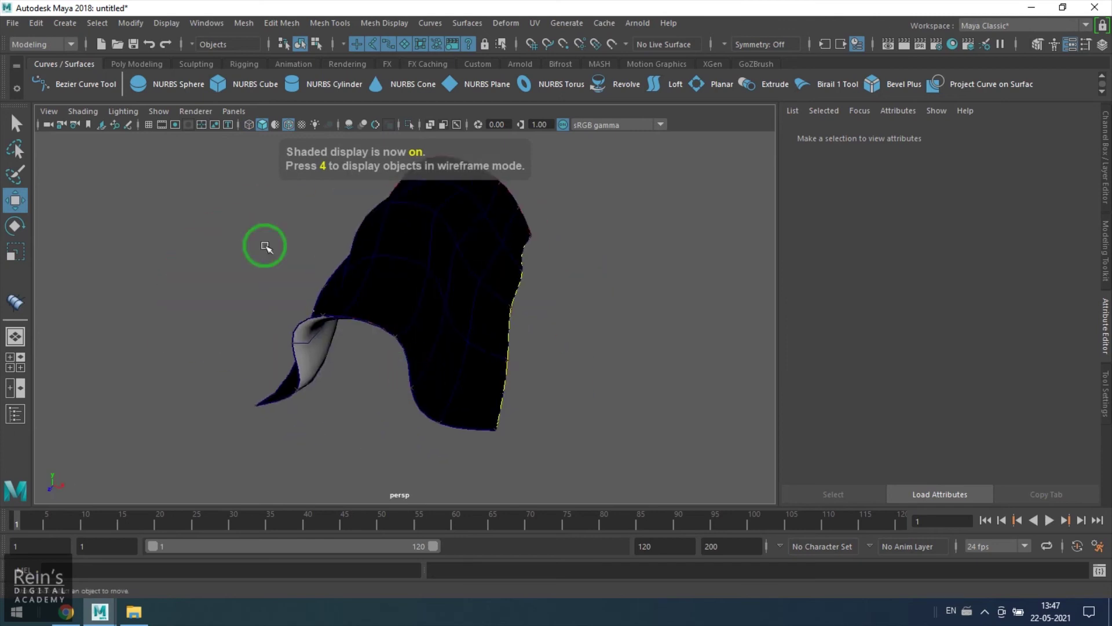
{"action": "left_click", "coordinate": [136, 111]}
{"action": "left_click", "coordinate": [176, 206]}
{"action": "left_click_drag", "start_coordinate": [487, 342], "coordinate": [451, 362], "text": "alt"}
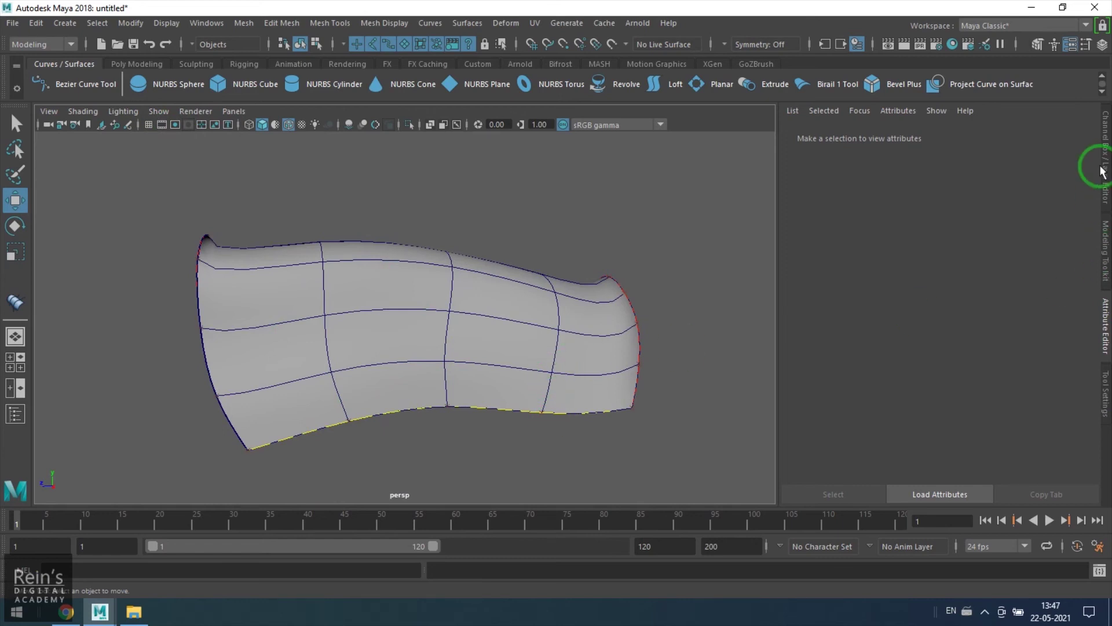
Step: Select the birail surface and review the Birail 2 Tool's options for transform control, blend value, continuity and rebuild
{"action": "left_click", "coordinate": [477, 393]}
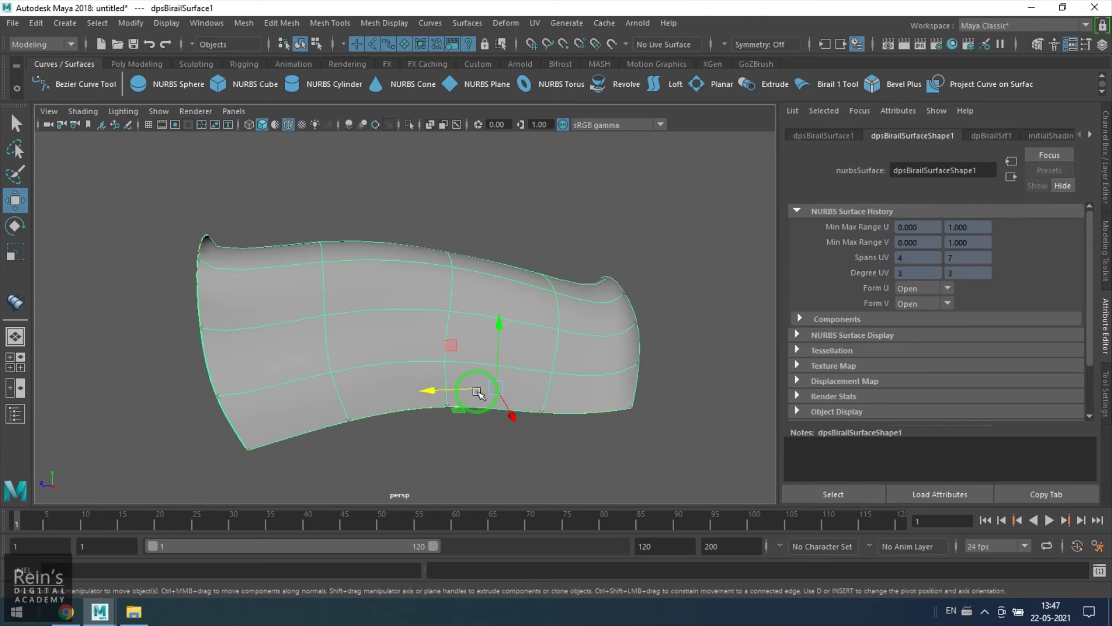
{"action": "left_click", "coordinate": [460, 23]}
{"action": "mouse_move", "coordinate": [603, 105]}
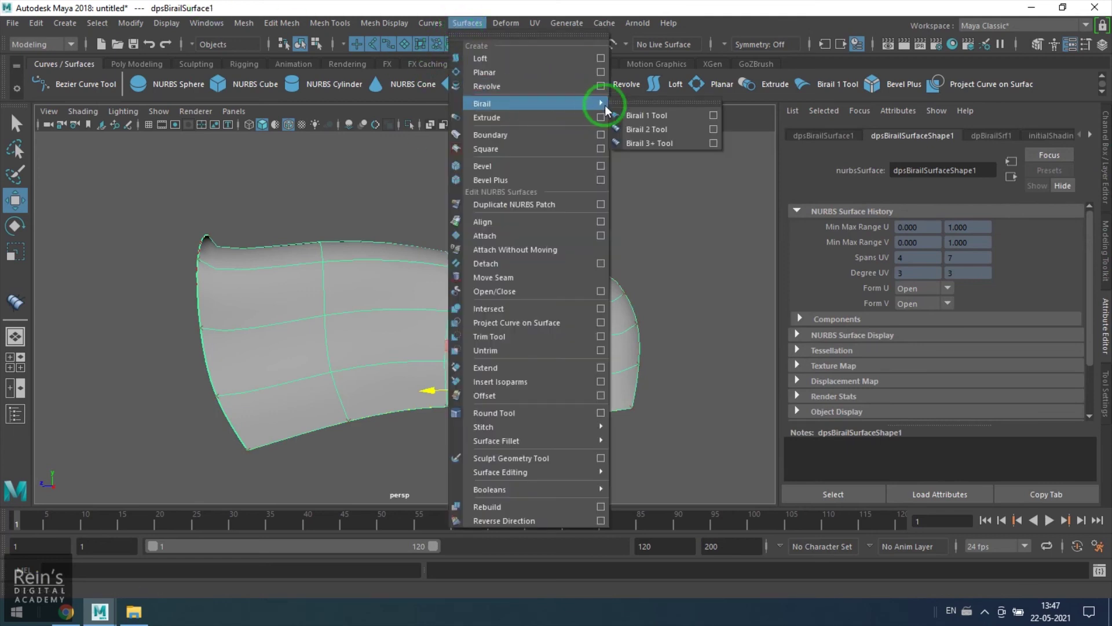
{"action": "left_click", "coordinate": [714, 131]}
{"action": "left_click", "coordinate": [936, 134]}
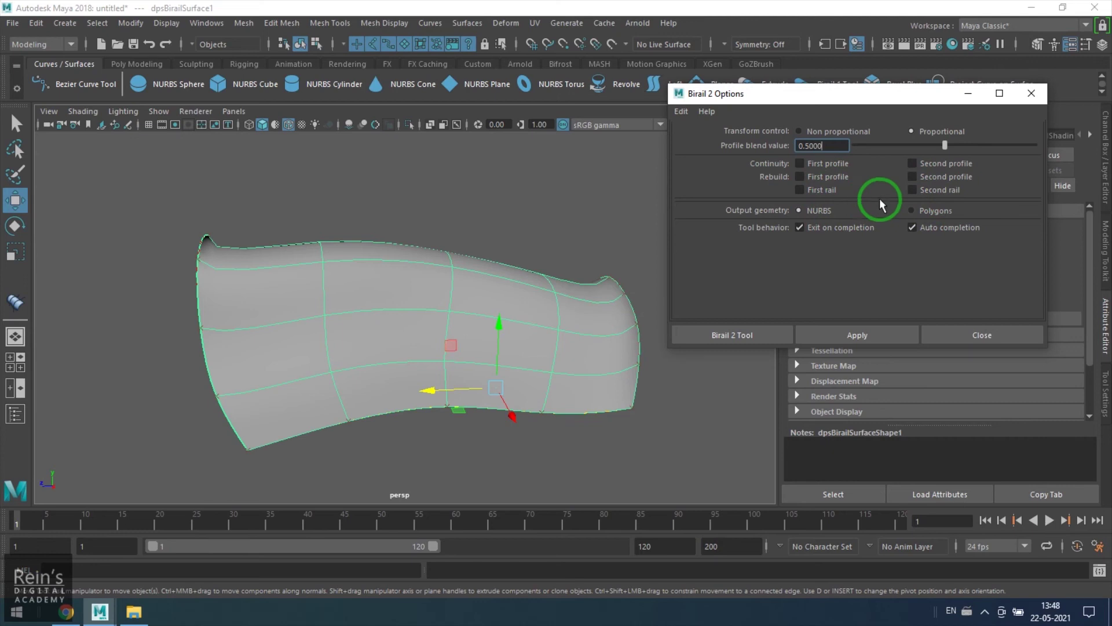
{"action": "left_click", "coordinate": [1029, 94]}
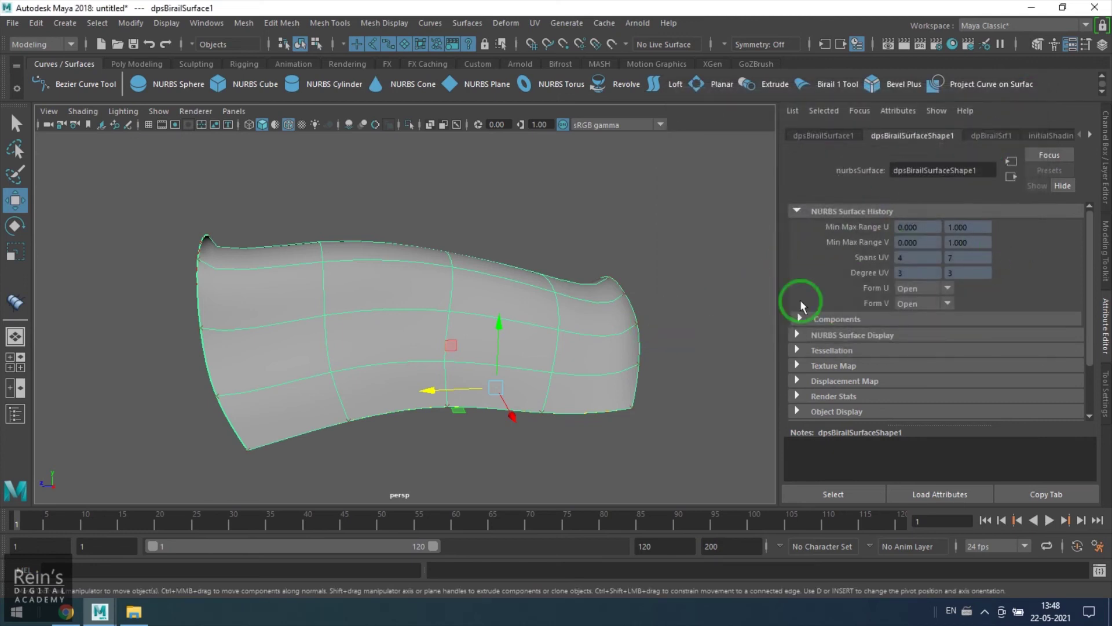
Step: Switch the birail surface's Transform Mode between Non proportional and Proportional to compare them, ending on Proportional
{"action": "left_click", "coordinate": [1104, 152]}
{"action": "left_click", "coordinate": [953, 295]}
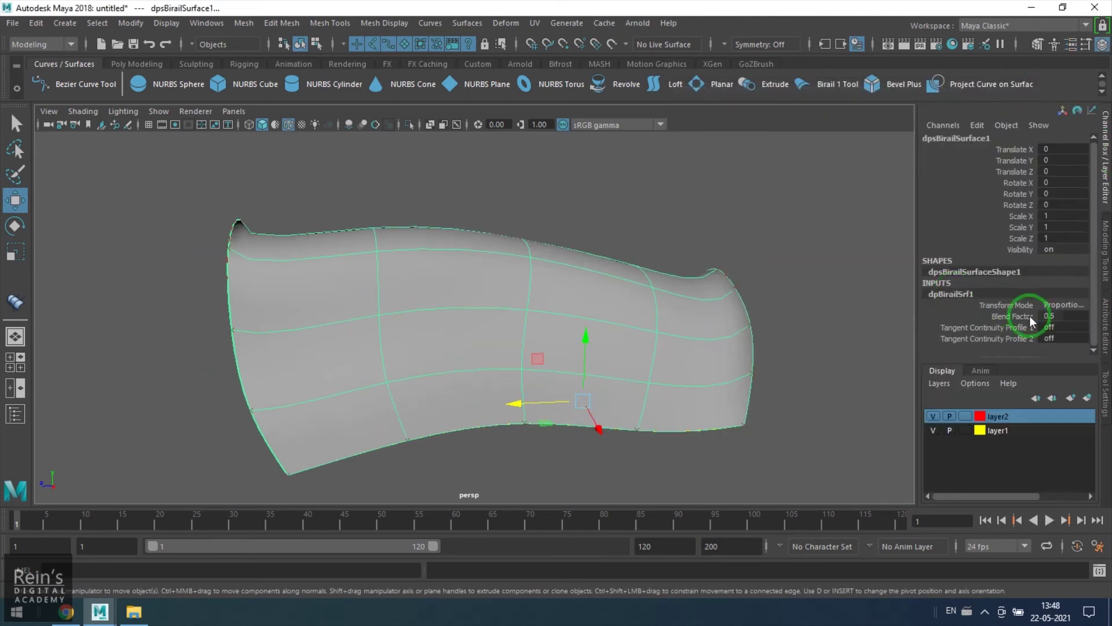
{"action": "left_click", "coordinate": [1057, 305]}
{"action": "left_click", "coordinate": [1051, 320]}
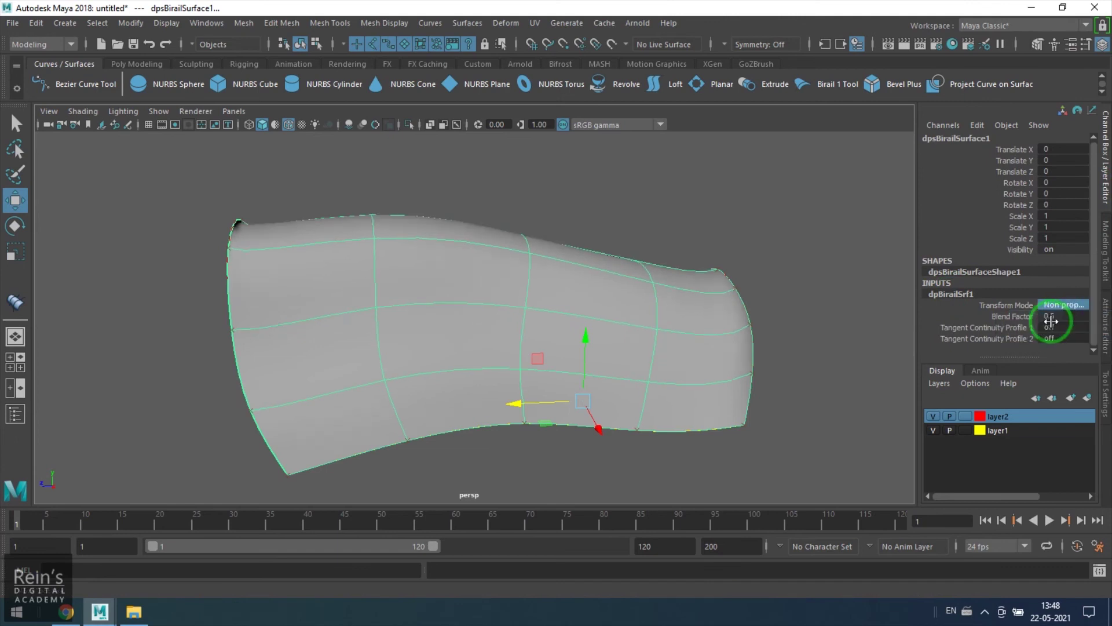
{"action": "left_click", "coordinate": [1057, 304]}
{"action": "left_click", "coordinate": [1052, 329]}
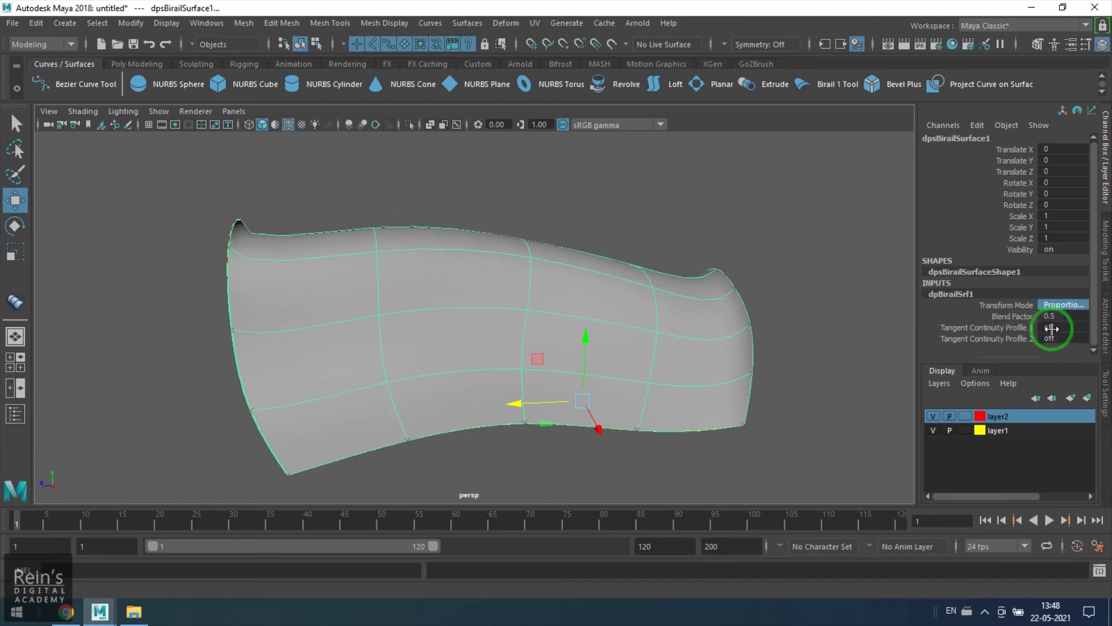
{"action": "left_click", "coordinate": [422, 449]}
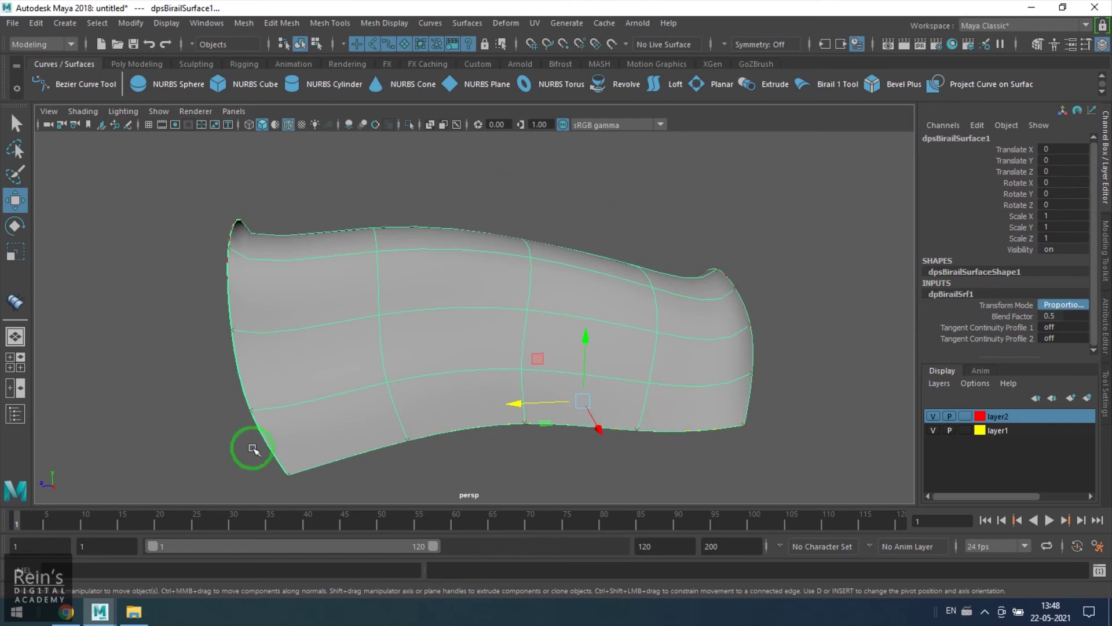
{"action": "left_click", "coordinate": [1053, 310]}
{"action": "left_click", "coordinate": [1058, 322]}
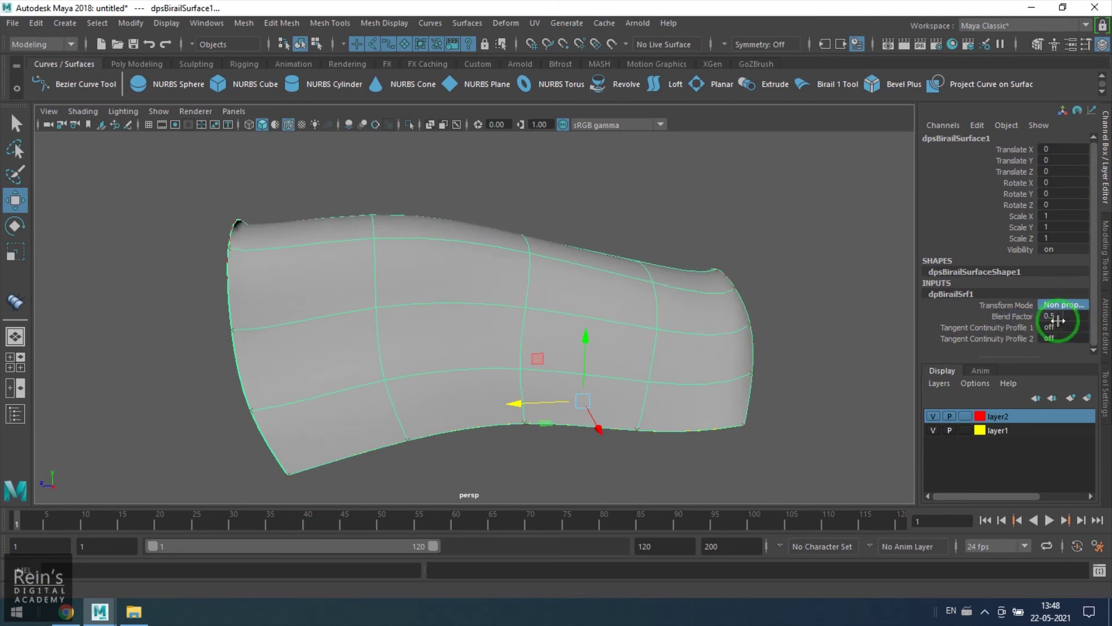
{"action": "left_click", "coordinate": [1060, 306]}
{"action": "left_click", "coordinate": [1058, 317]}
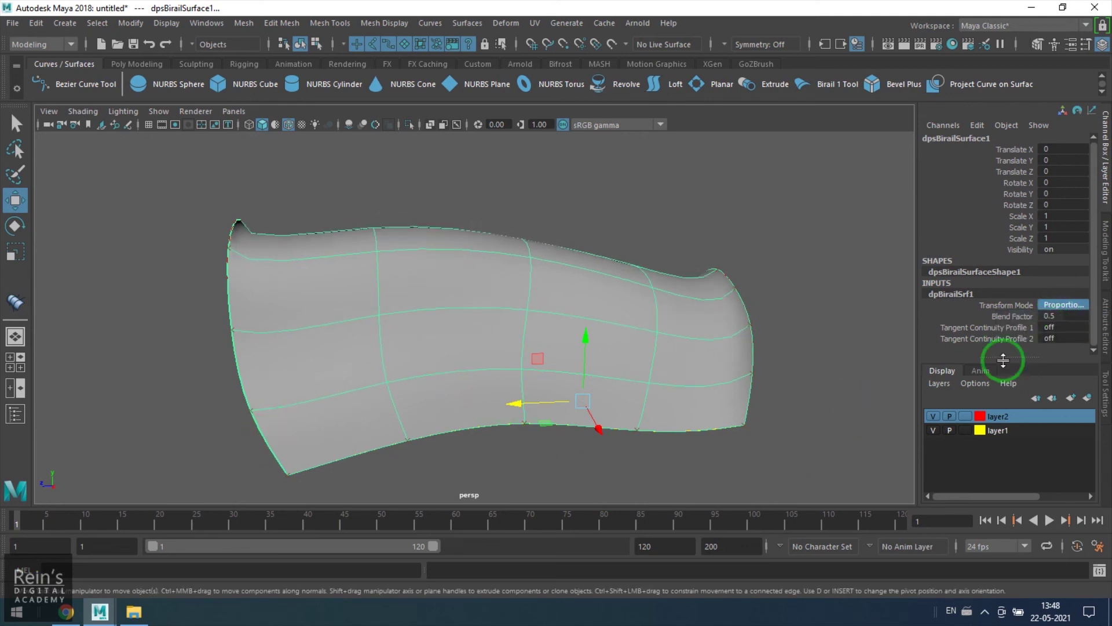
Step: Vary the birail surface's Blend Factor interactively, including a value of 1, and set it to 0.5
{"action": "left_click", "coordinate": [1013, 317]}
{"action": "middle_click_drag", "start_coordinate": [571, 342], "coordinate": [597, 353]}
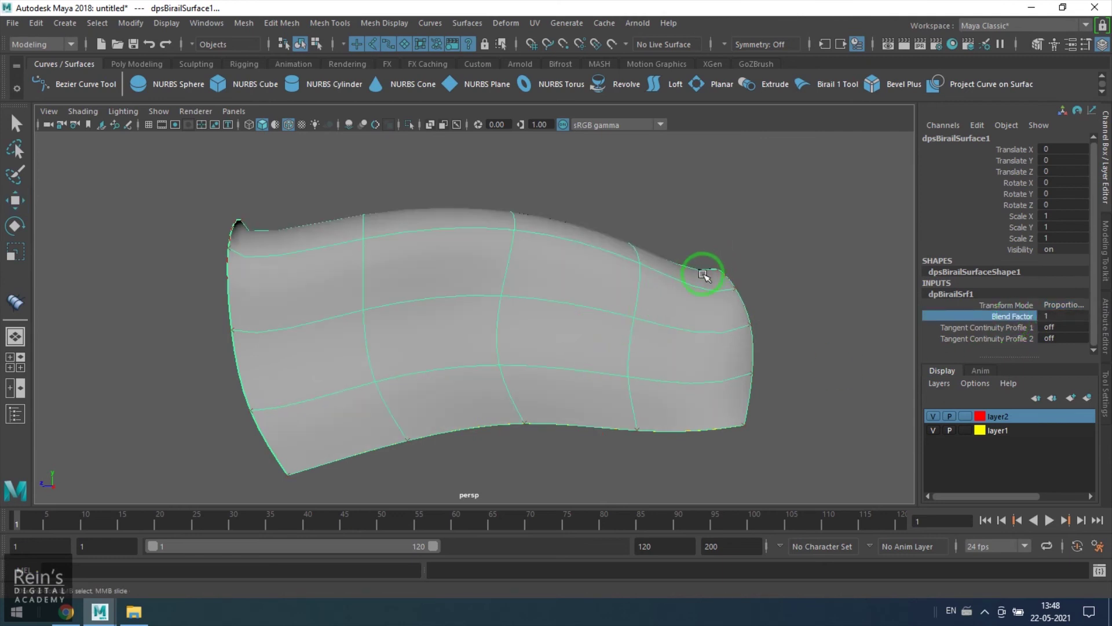
{"action": "middle_click_drag", "start_coordinate": [587, 341], "coordinate": [543, 348]}
{"action": "left_click", "coordinate": [1053, 317]}
{"action": "type", "text": "0.5"}
{"action": "key", "text": "Return"}
Step: Try changing Tangent Continuity for Profile 1 and Profile 2 on the birail surface and clear the selection
{"action": "left_click", "coordinate": [1001, 338]}
{"action": "left_click_drag", "start_coordinate": [1000, 327], "coordinate": [1004, 346]}
{"action": "middle_click_drag", "start_coordinate": [1032, 334], "coordinate": [1055, 329]}
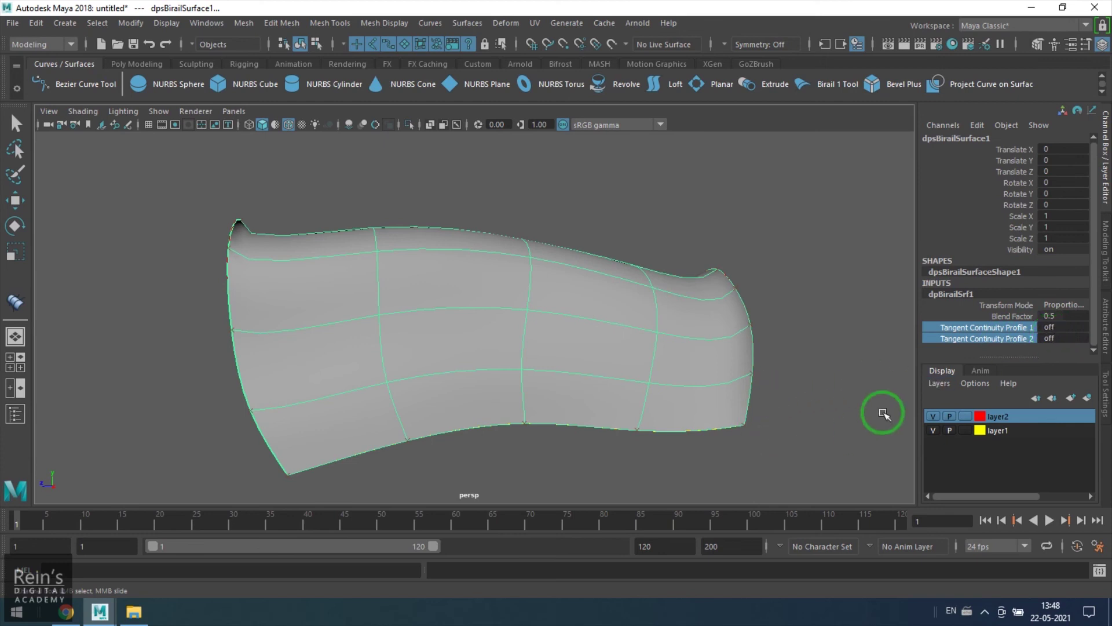
{"action": "key", "text": "w"}
{"action": "left_click", "coordinate": [823, 328]}
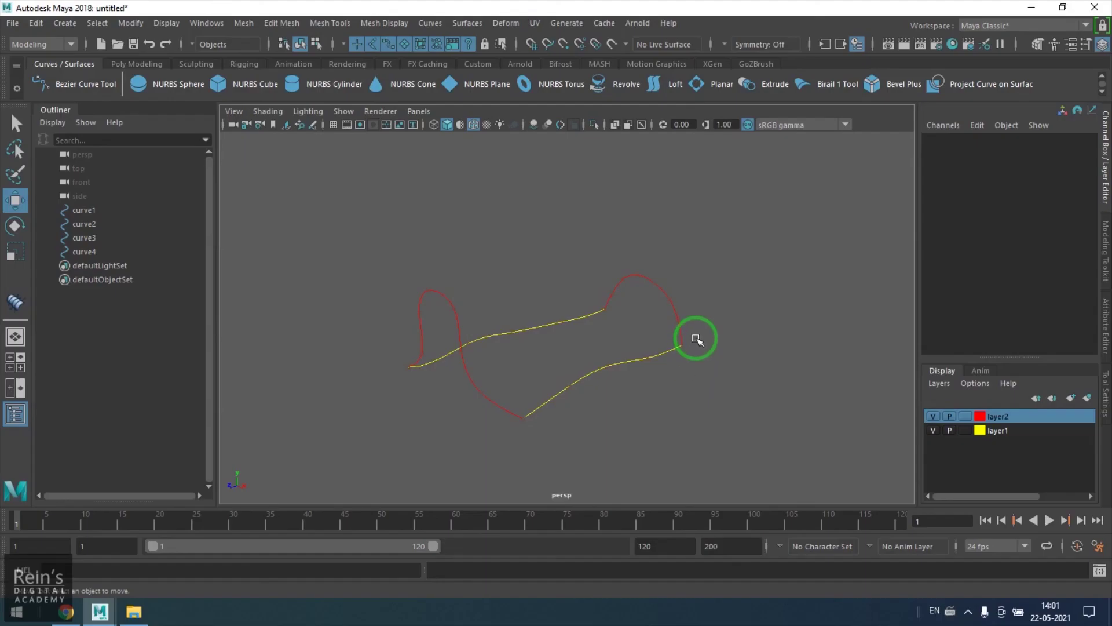
{"action": "left_click_drag", "start_coordinate": [696, 339], "coordinate": [689, 305], "text": "alt"}
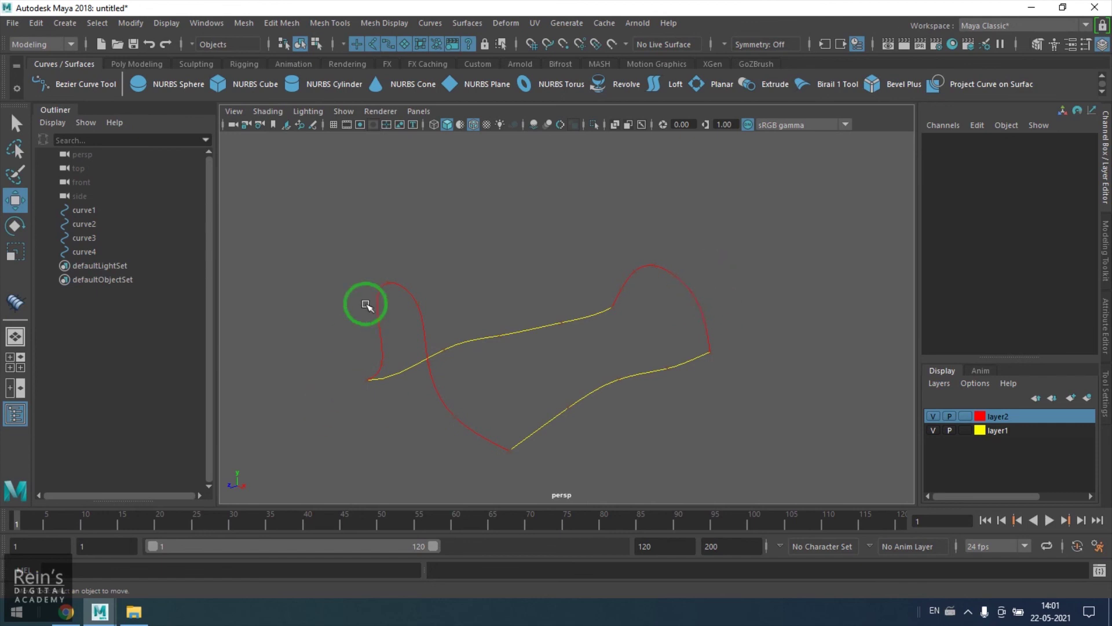
{"action": "left_click", "coordinate": [417, 303]}
{"action": "left_click", "coordinate": [690, 294]}
{"action": "left_click", "coordinate": [734, 261]}
{"action": "left_click", "coordinate": [138, 58]}
Step: Start a new curve with the CV Curve Tool, snapping its first point onto the middle of the far rail
{"action": "left_click", "coordinate": [65, 23]}
{"action": "mouse_move", "coordinate": [173, 130]}
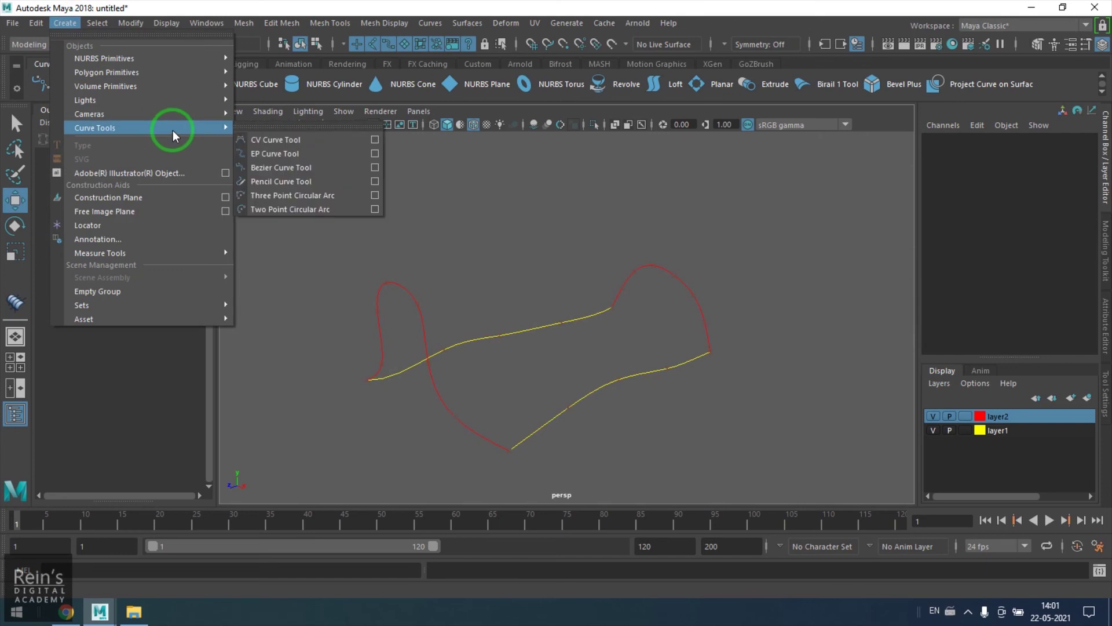
{"action": "left_click", "coordinate": [315, 144]}
{"action": "left_click_drag", "start_coordinate": [385, 236], "coordinate": [512, 379], "text": "alt"}
{"action": "key", "text": "c"}
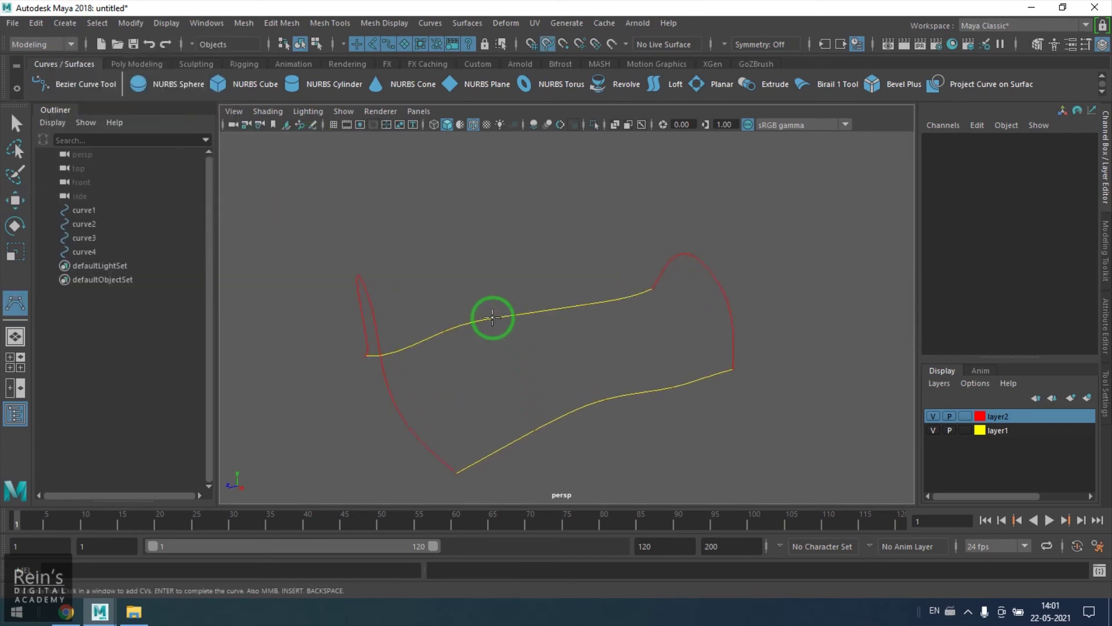
{"action": "left_click", "coordinate": [504, 322]}
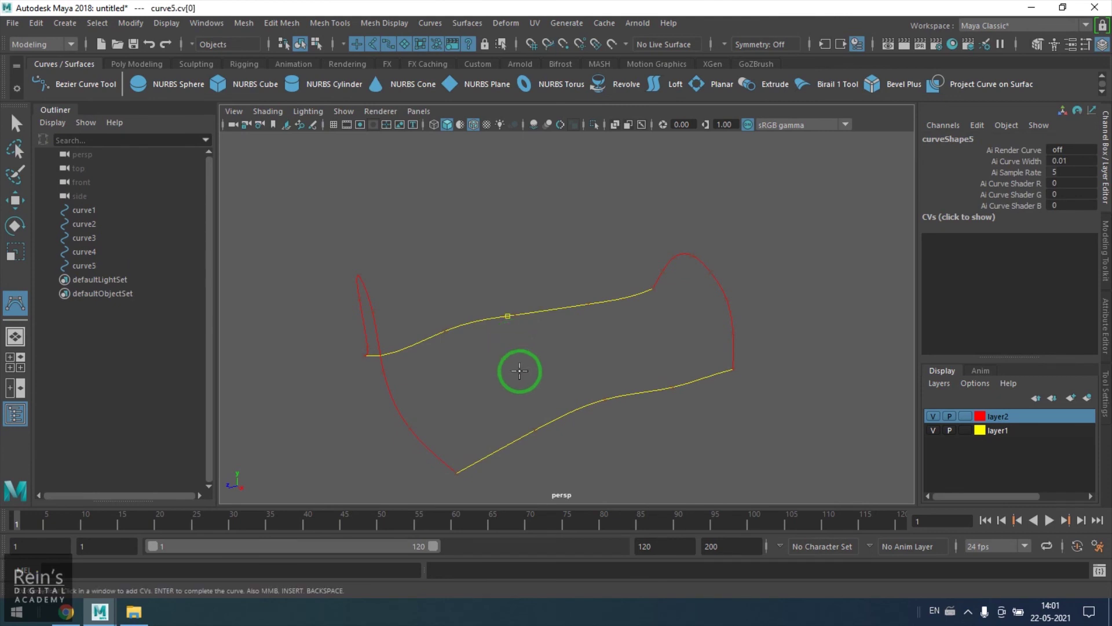
Step: Add seven more CVs in the front view to form a tall arch over the existing profile curves
{"action": "key", "text": "space"}
{"action": "key", "text": "space"}
{"action": "left_click", "coordinate": [392, 374]}
{"action": "left_click", "coordinate": [400, 335]}
{"action": "left_click", "coordinate": [435, 282]}
{"action": "left_click", "coordinate": [531, 268]}
{"action": "left_click", "coordinate": [611, 301]}
{"action": "left_click", "coordinate": [618, 347]}
{"action": "left_click", "coordinate": [602, 383]}
{"action": "key", "text": "space"}
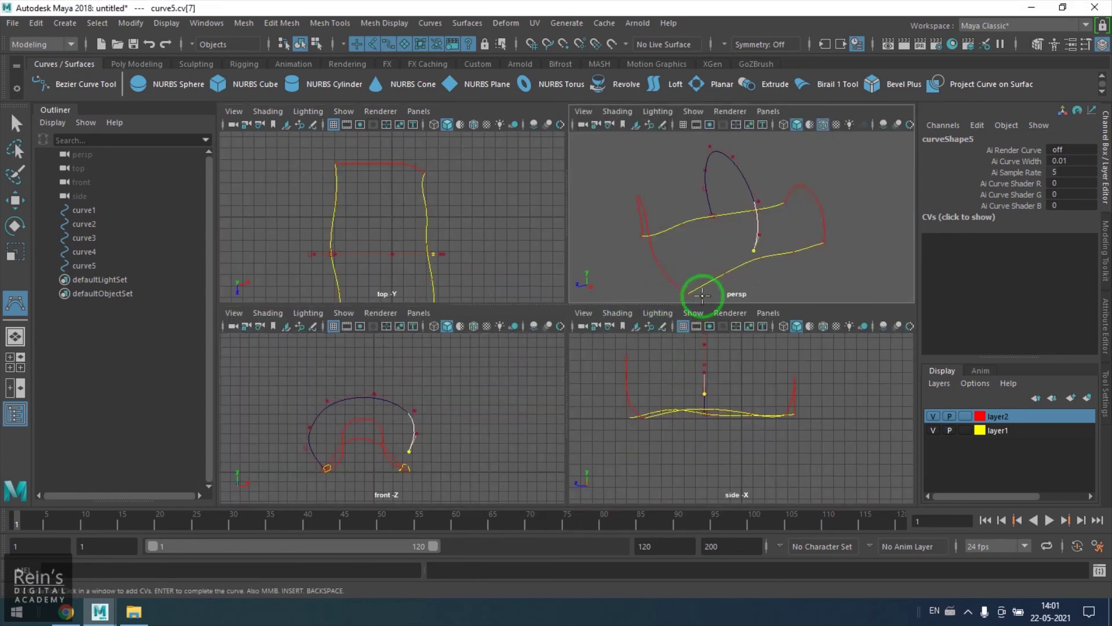
Step: Complete the arched profile in the perspective view by snapping its end point onto the near rail
{"action": "key", "text": "space"}
{"action": "scroll", "coordinate": [557, 315], "scroll_direction": "up", "scroll_amount": 3}
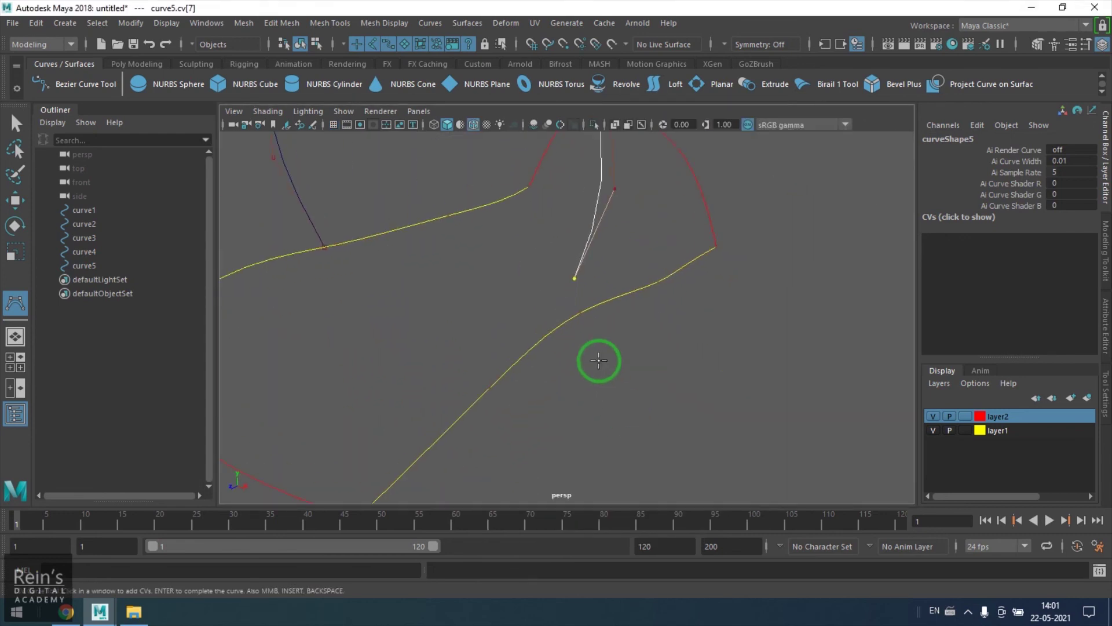
{"action": "key", "text": "c"}
{"action": "left_click_drag", "start_coordinate": [560, 330], "coordinate": [591, 380]}
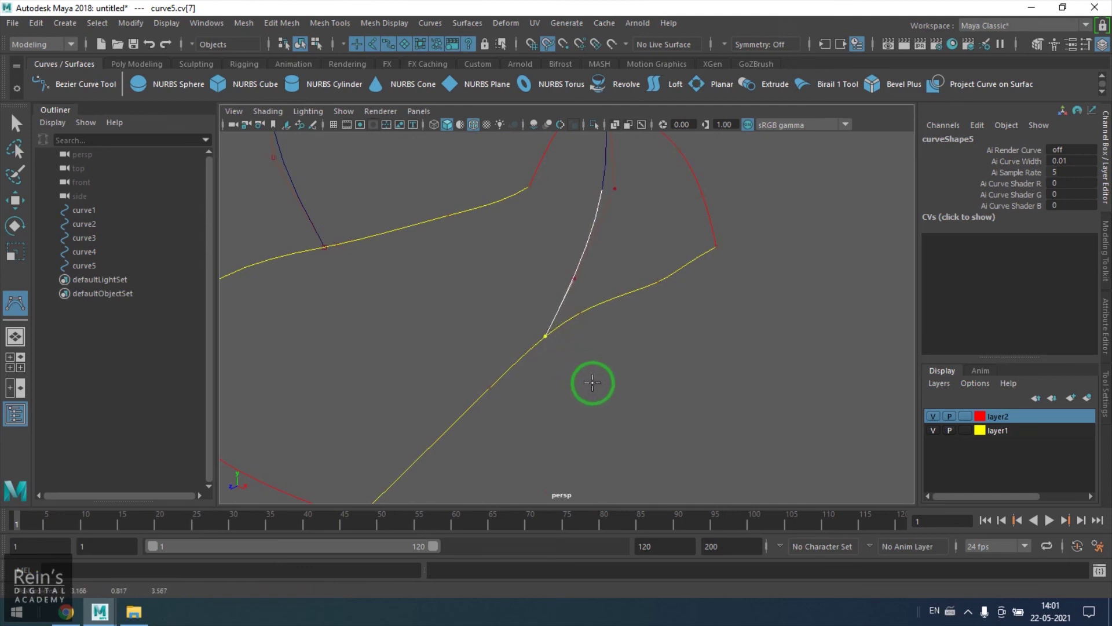
{"action": "key", "text": "w"}
{"action": "left_click", "coordinate": [643, 380]}
Step: Add the new middle profile curve to the red display layer layer2 and clear the selection
{"action": "right_click_drag", "start_coordinate": [643, 379], "coordinate": [588, 350], "text": "alt"}
{"action": "left_click_drag", "start_coordinate": [588, 350], "coordinate": [533, 285], "text": "alt"}
{"action": "left_click", "coordinate": [534, 286]}
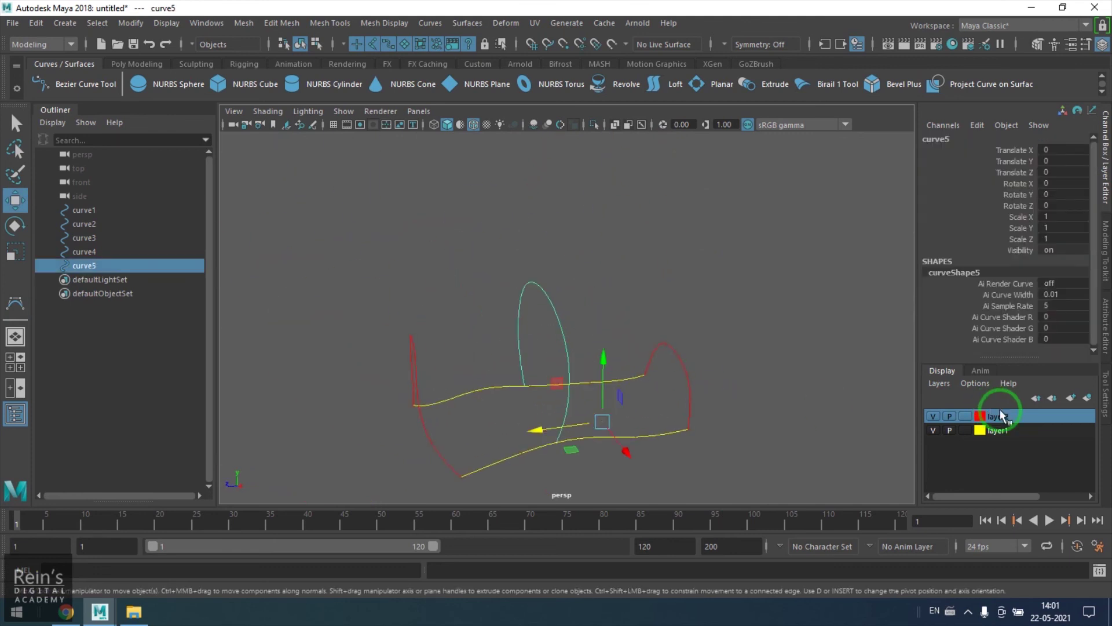
{"action": "right_click", "coordinate": [999, 412]}
{"action": "left_click", "coordinate": [1009, 436]}
{"action": "left_click", "coordinate": [718, 431]}
{"action": "mouse_move", "coordinate": [719, 431]}
{"action": "left_mouse_down", "text": "alt"}
{"action": "mouse_move", "coordinate": [715, 409]}
{"action": "mouse_move", "coordinate": [737, 425]}
{"action": "left_mouse_up", "text": "alt"}
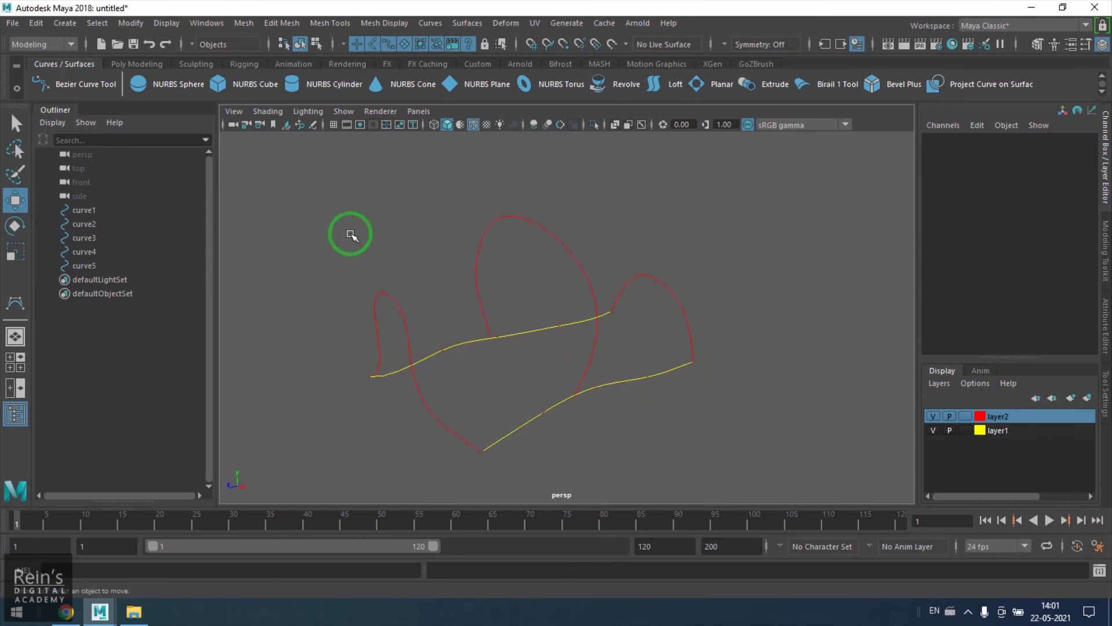
Step: Create a surface with the Birail 3+ Tool from the narrow, middle and far-end red profile curves and both yellow rails
{"action": "left_click_drag", "start_coordinate": [779, 315], "coordinate": [748, 268], "text": "alt"}
{"action": "left_click", "coordinate": [468, 23]}
{"action": "mouse_move", "coordinate": [546, 103]}
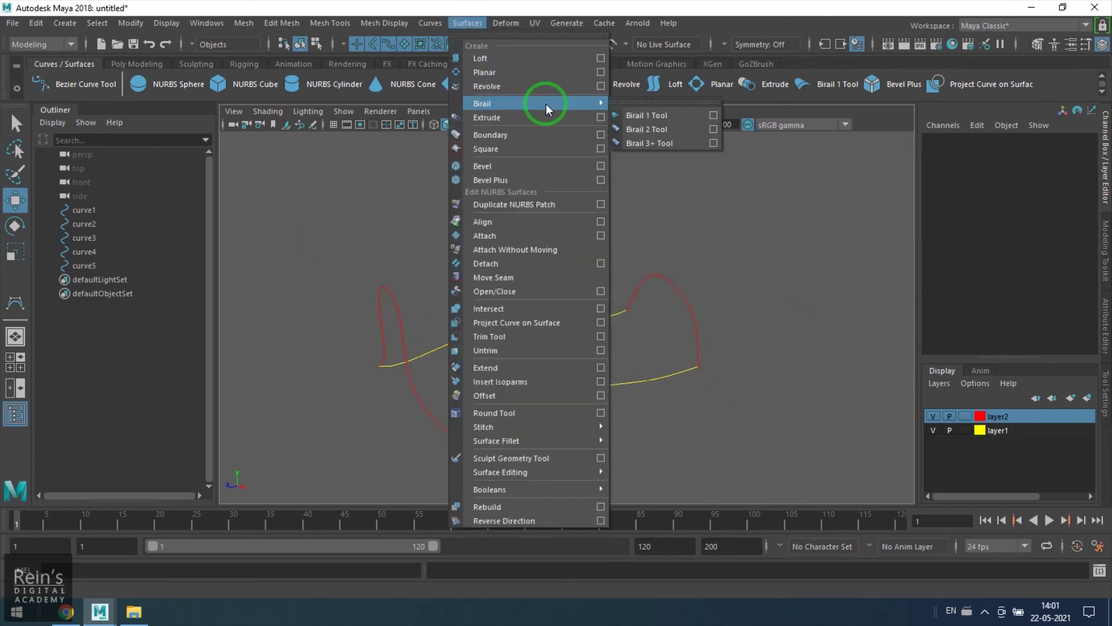
{"action": "left_click", "coordinate": [668, 142]}
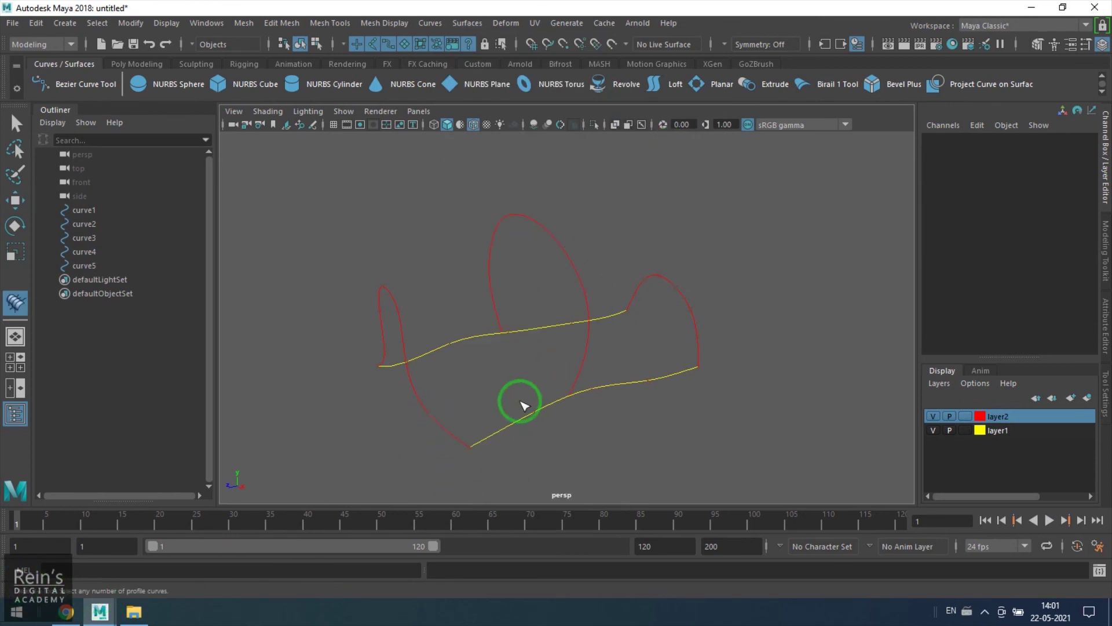
{"action": "left_click", "coordinate": [428, 412]}
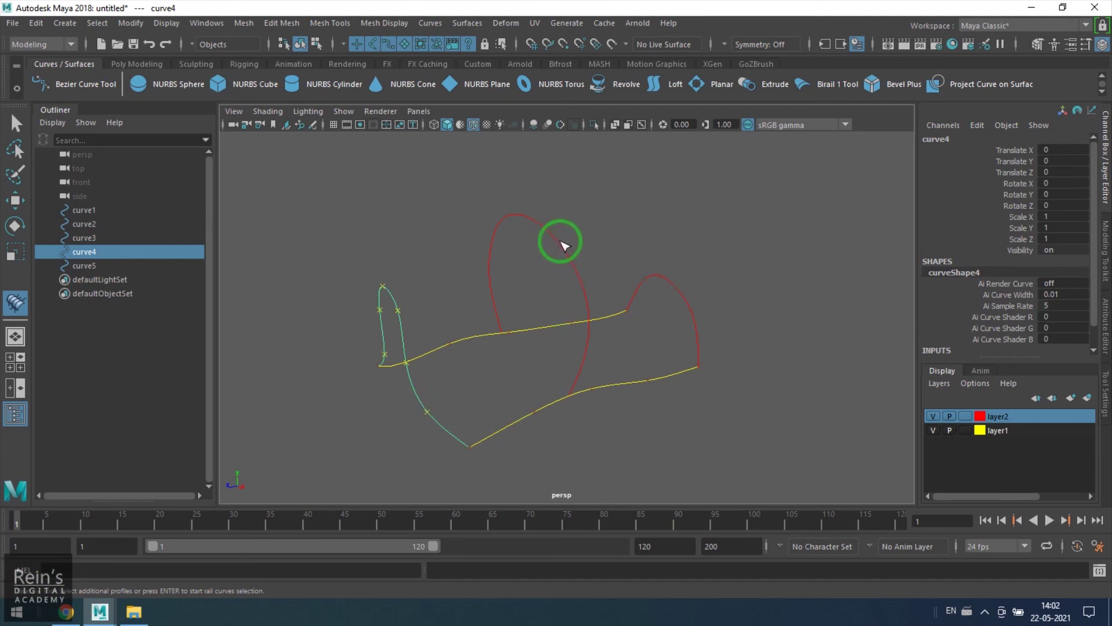
{"action": "left_click", "coordinate": [562, 246]}
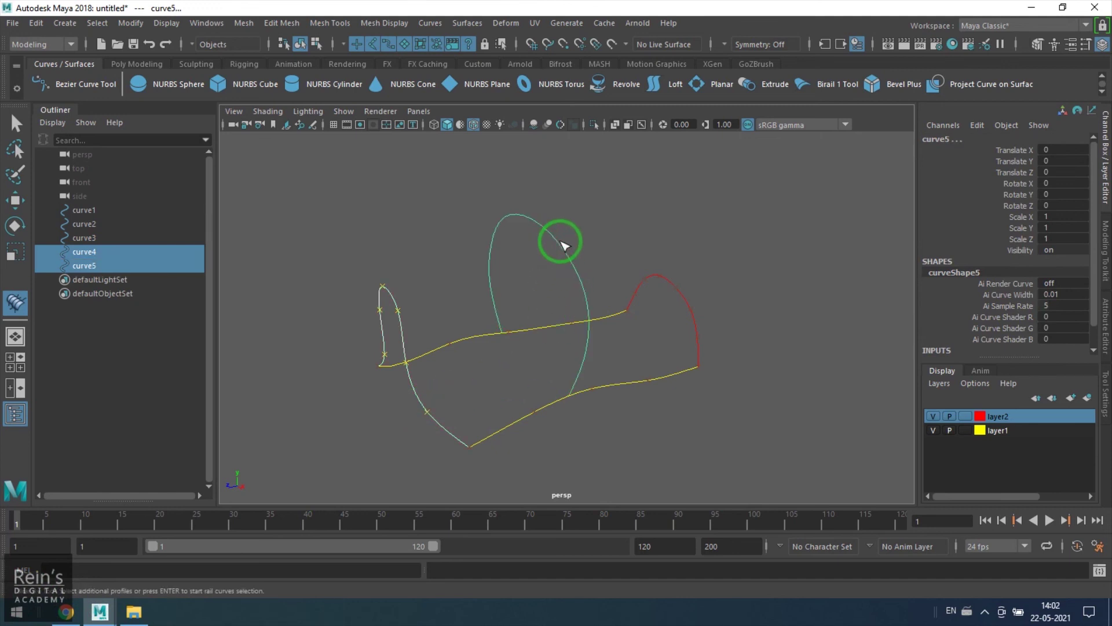
{"action": "left_click", "coordinate": [679, 289]}
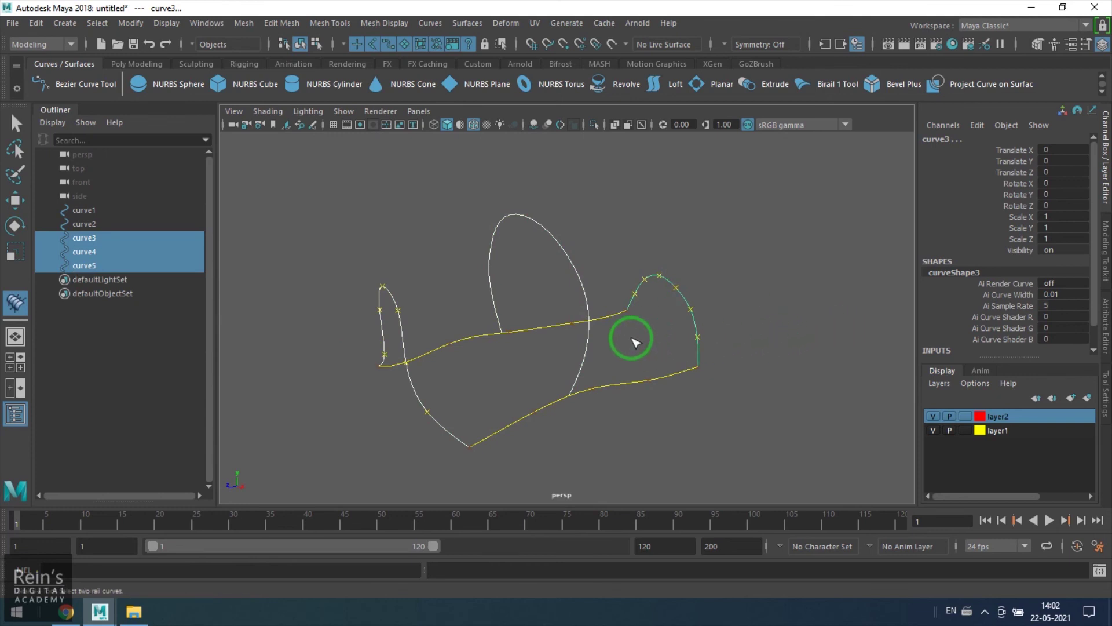
{"action": "left_click", "coordinate": [610, 315]}
{"action": "left_click", "coordinate": [645, 383]}
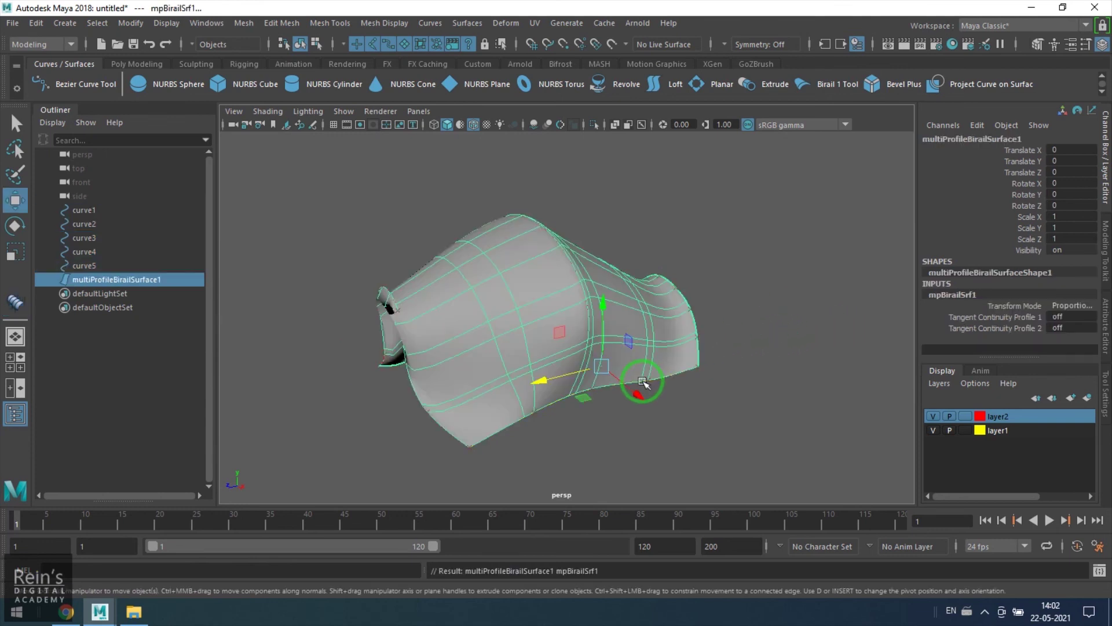
Step: Try the Non proportional Transform Mode on the surface's mpBirailSrf1 input and switch it back to Proportional
{"action": "left_click", "coordinate": [741, 442]}
{"action": "left_click_drag", "start_coordinate": [529, 390], "coordinate": [489, 347], "text": "alt"}
{"action": "left_click", "coordinate": [529, 330]}
{"action": "left_click", "coordinate": [970, 297]}
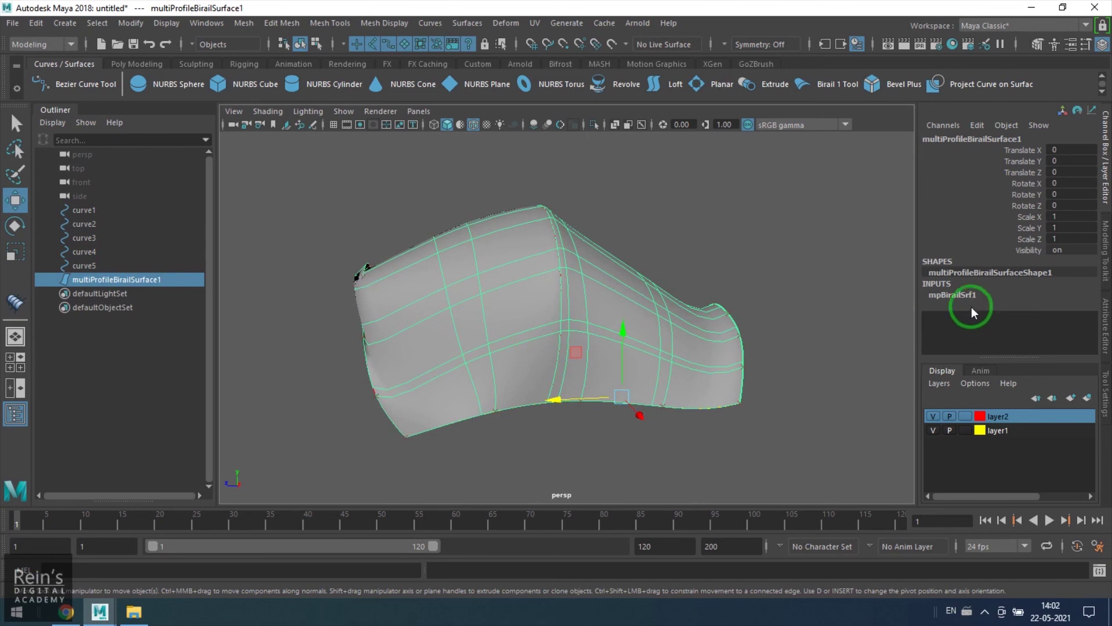
{"action": "left_click", "coordinate": [1068, 306]}
{"action": "left_click", "coordinate": [1050, 325]}
{"action": "left_click", "coordinate": [1068, 305]}
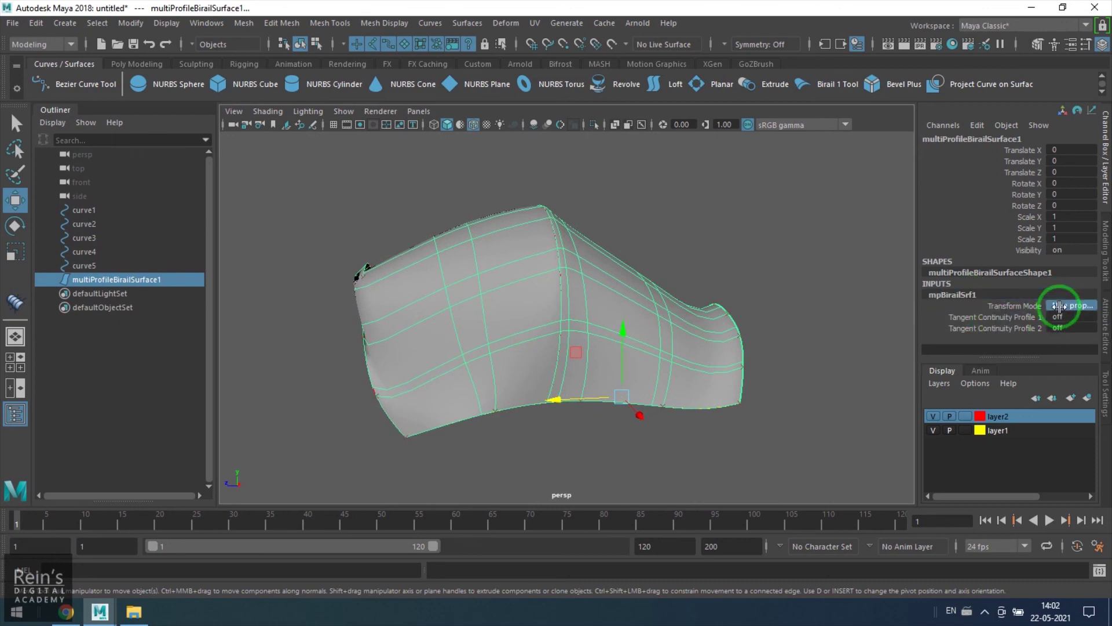
{"action": "left_click", "coordinate": [1054, 339]}
Step: Reshape the narrow end profile curve by moving a CV near its peak outward
{"action": "left_click", "coordinate": [487, 398]}
{"action": "left_click", "coordinate": [482, 452]}
{"action": "left_click_drag", "start_coordinate": [471, 340], "coordinate": [522, 346], "text": "alt"}
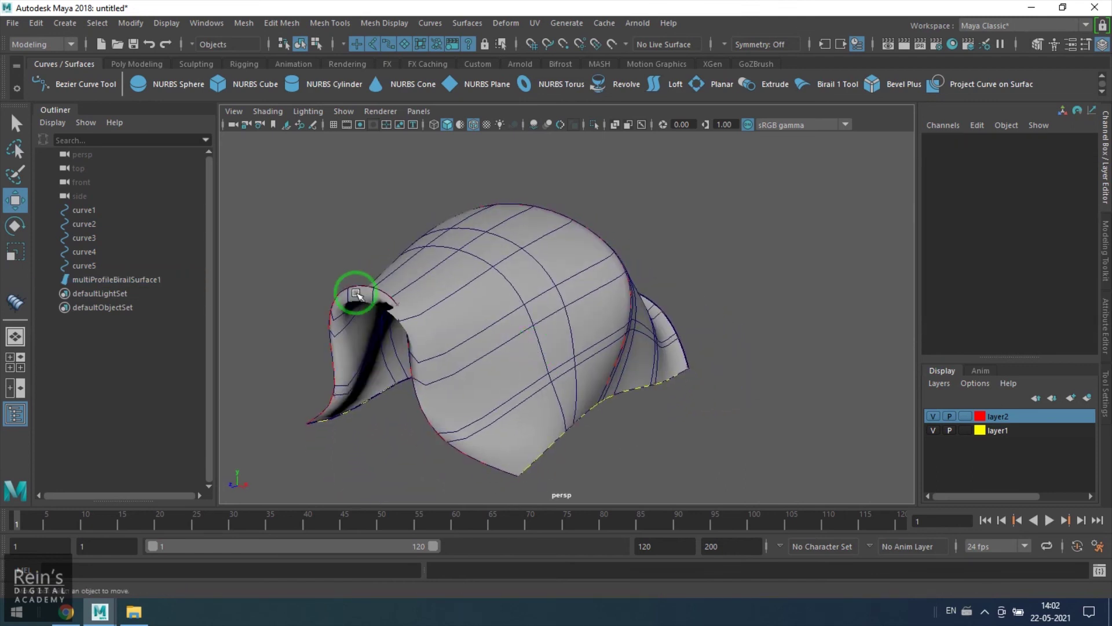
{"action": "left_click", "coordinate": [360, 282]}
{"action": "left_click", "coordinate": [384, 318]}
{"action": "left_click_drag", "start_coordinate": [360, 283], "coordinate": [348, 243], "text": "alt"}
{"action": "left_click_drag", "start_coordinate": [303, 279], "coordinate": [268, 284]}
Step: Raise CV 5 of the rail curve1, near the narrow end of the surface
{"action": "left_click_drag", "start_coordinate": [335, 349], "coordinate": [778, 461], "text": "alt"}
{"action": "left_click", "coordinate": [810, 417]}
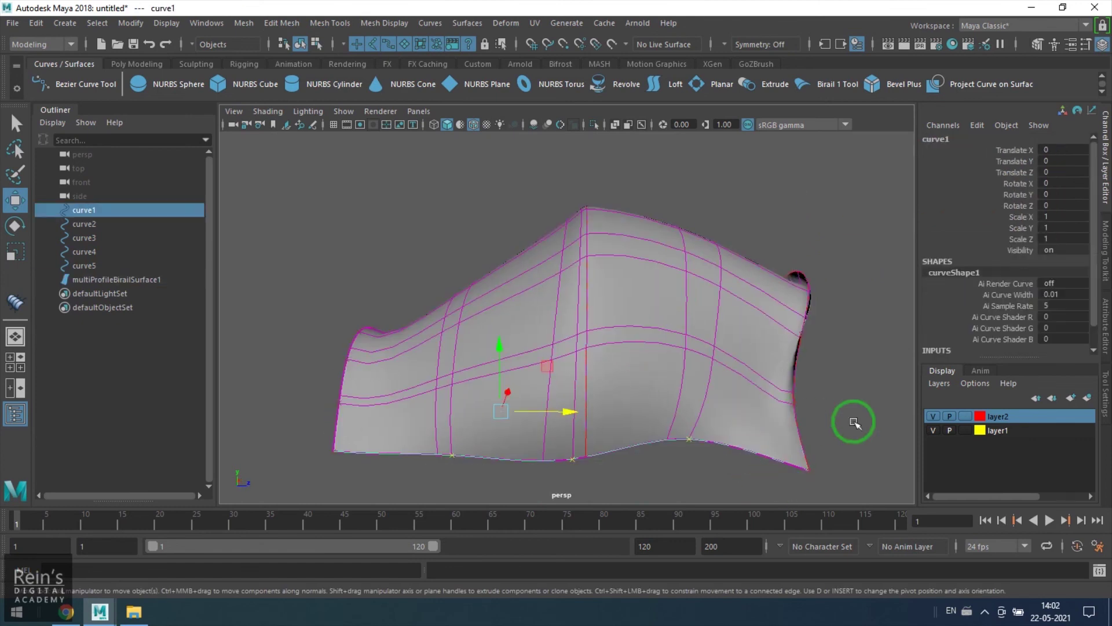
{"action": "left_click", "coordinate": [776, 468]}
{"action": "left_click_drag", "start_coordinate": [788, 480], "coordinate": [804, 463]}
{"action": "mouse_move", "coordinate": [748, 405]}
{"action": "left_mouse_down"}
{"action": "mouse_move", "coordinate": [747, 387]}
{"action": "mouse_move", "coordinate": [747, 404]}
{"action": "left_mouse_up"}
{"action": "middle_click_drag", "start_coordinate": [864, 487], "coordinate": [687, 380], "text": "alt"}
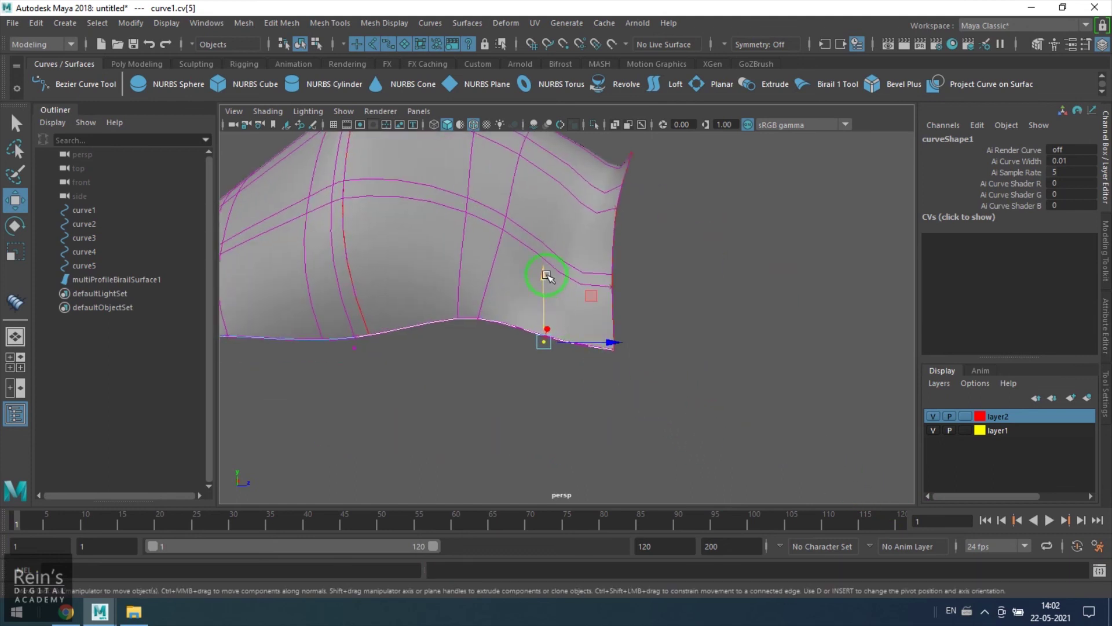
{"action": "left_click_drag", "start_coordinate": [547, 277], "coordinate": [544, 241]}
Step: Reattach the middle profile curve5 to the near rail by snapping its end CV 0 onto the rail curve
{"action": "left_click", "coordinate": [614, 348]}
{"action": "left_click_drag", "start_coordinate": [633, 372], "coordinate": [545, 357]}
{"action": "left_click", "coordinate": [545, 357]}
{"action": "key", "text": "F8"}
{"action": "left_click", "coordinate": [573, 380]}
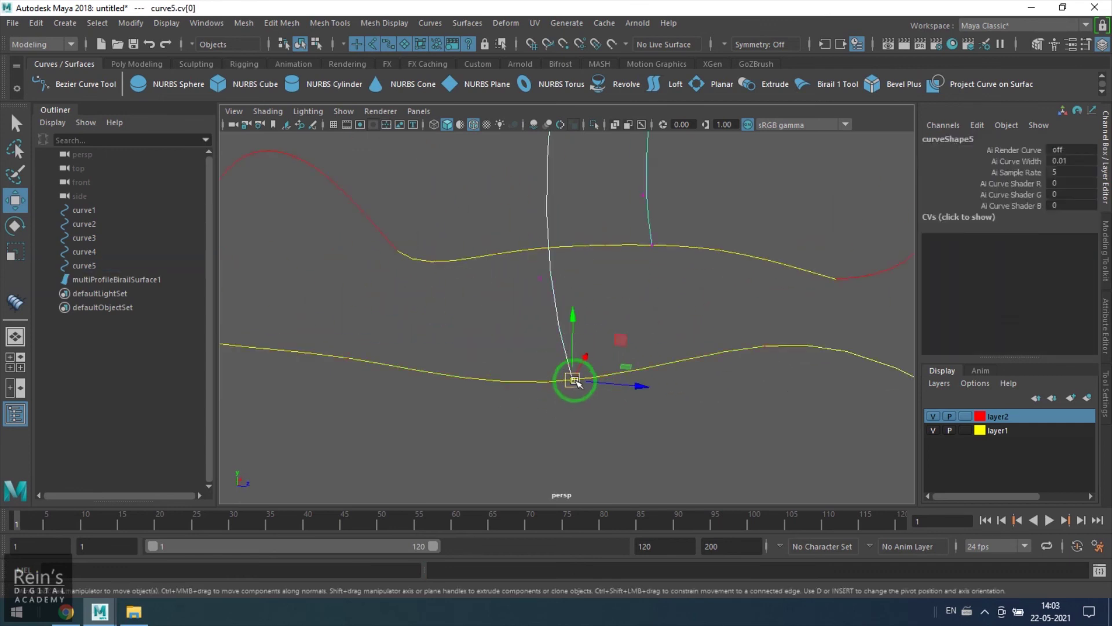
{"action": "left_click_drag", "start_coordinate": [571, 382], "coordinate": [571, 384]}
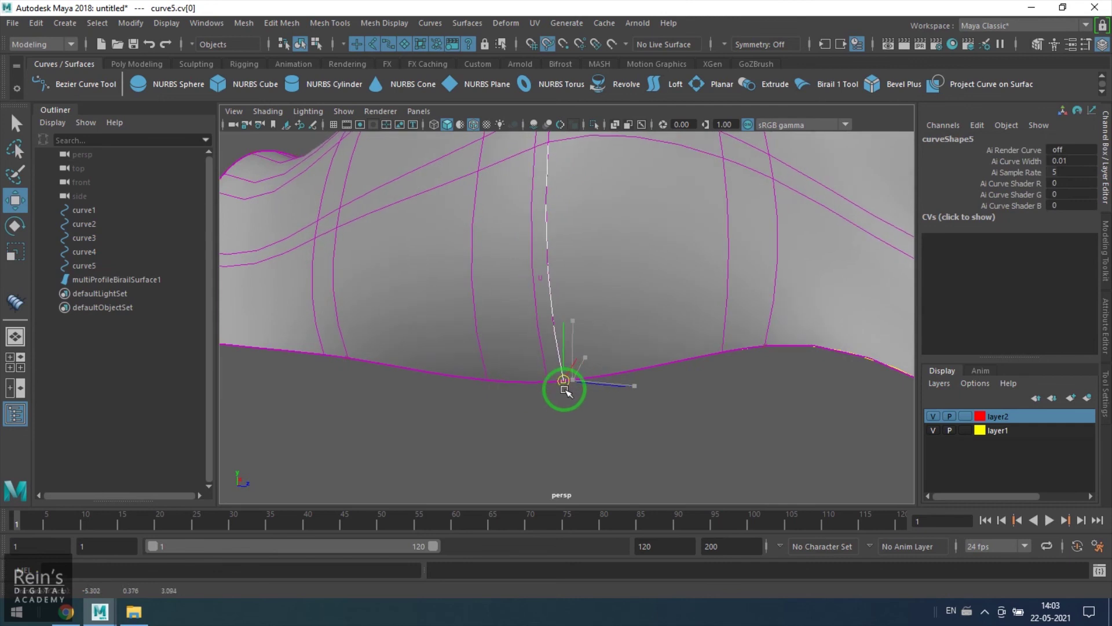
Step: Clear the selection and examine the reshaped birail surface from both ends
{"action": "key", "text": "a"}
{"action": "scroll", "coordinate": [612, 349], "scroll_direction": "up", "scroll_amount": 3}
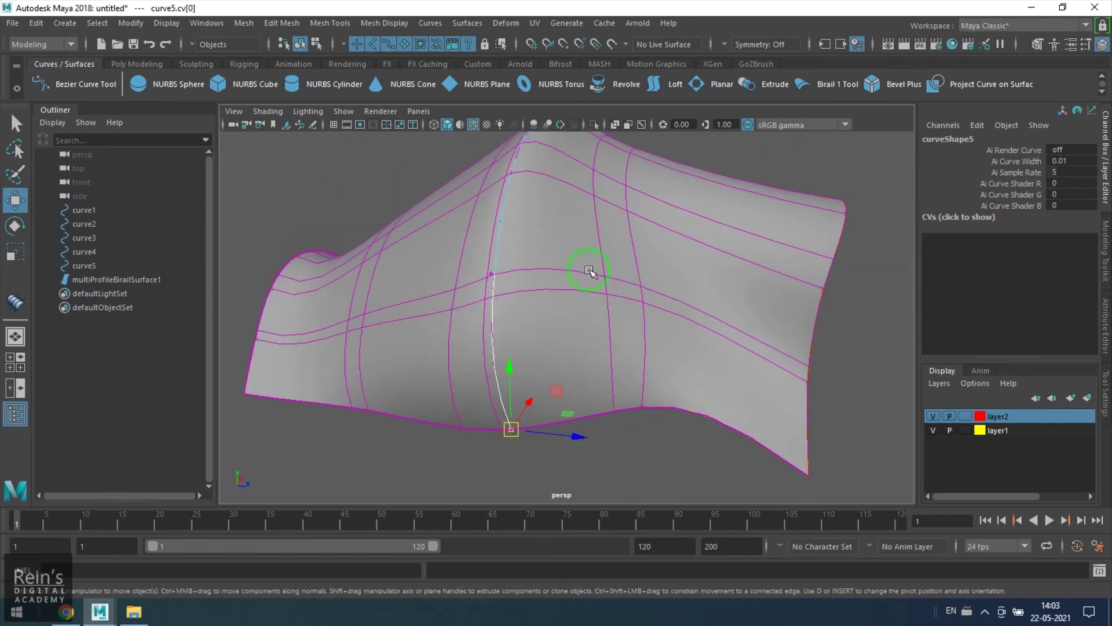
{"action": "left_click", "coordinate": [790, 174]}
{"action": "scroll", "coordinate": [628, 335], "scroll_direction": "up", "scroll_amount": 5}
{"action": "mouse_move", "coordinate": [627, 336]}
{"action": "left_mouse_down", "text": "alt"}
{"action": "mouse_move", "coordinate": [665, 336]}
{"action": "mouse_move", "coordinate": [410, 325]}
{"action": "mouse_move", "coordinate": [263, 300]}
{"action": "mouse_move", "coordinate": [638, 334]}
{"action": "left_mouse_up", "text": "alt"}
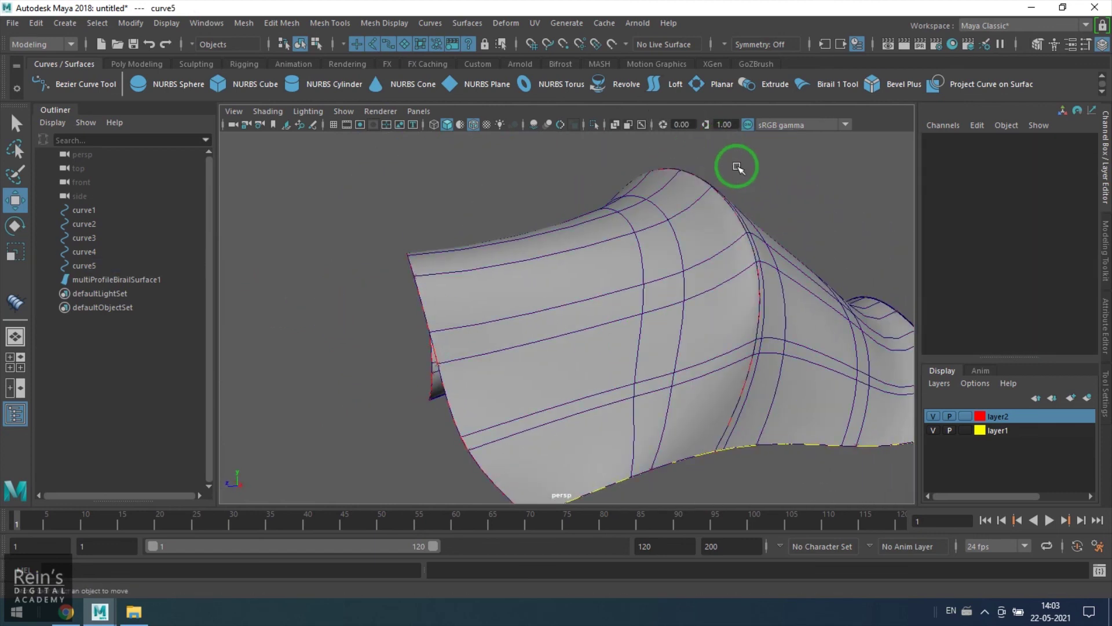
{"action": "scroll", "coordinate": [737, 167], "scroll_direction": "down", "scroll_amount": 5}
{"action": "left_click_drag", "start_coordinate": [618, 248], "coordinate": [698, 328], "text": "alt"}
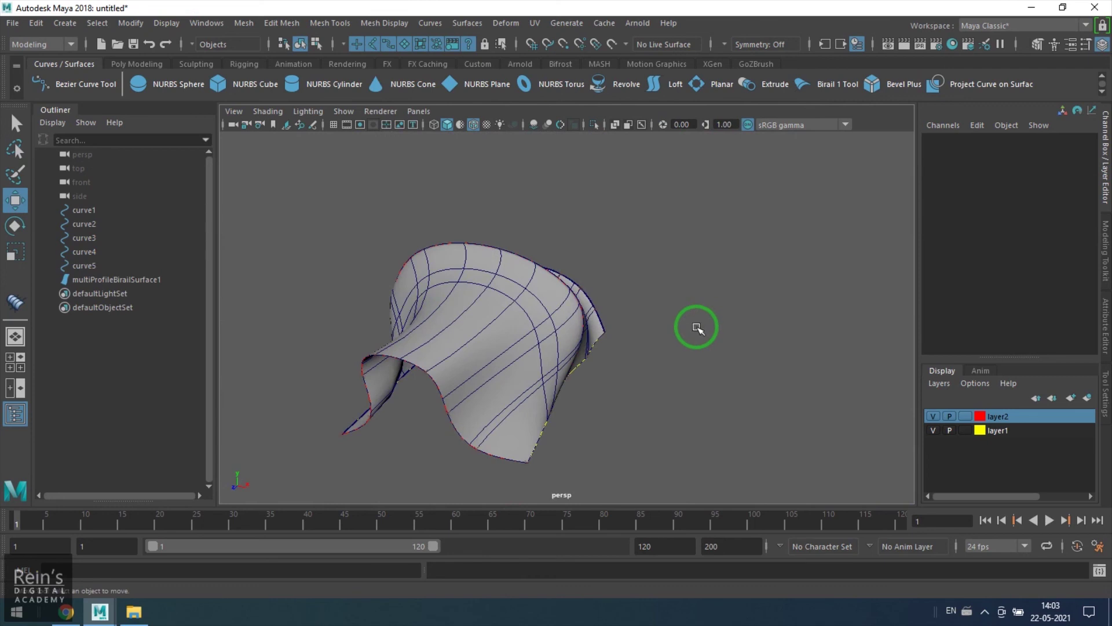